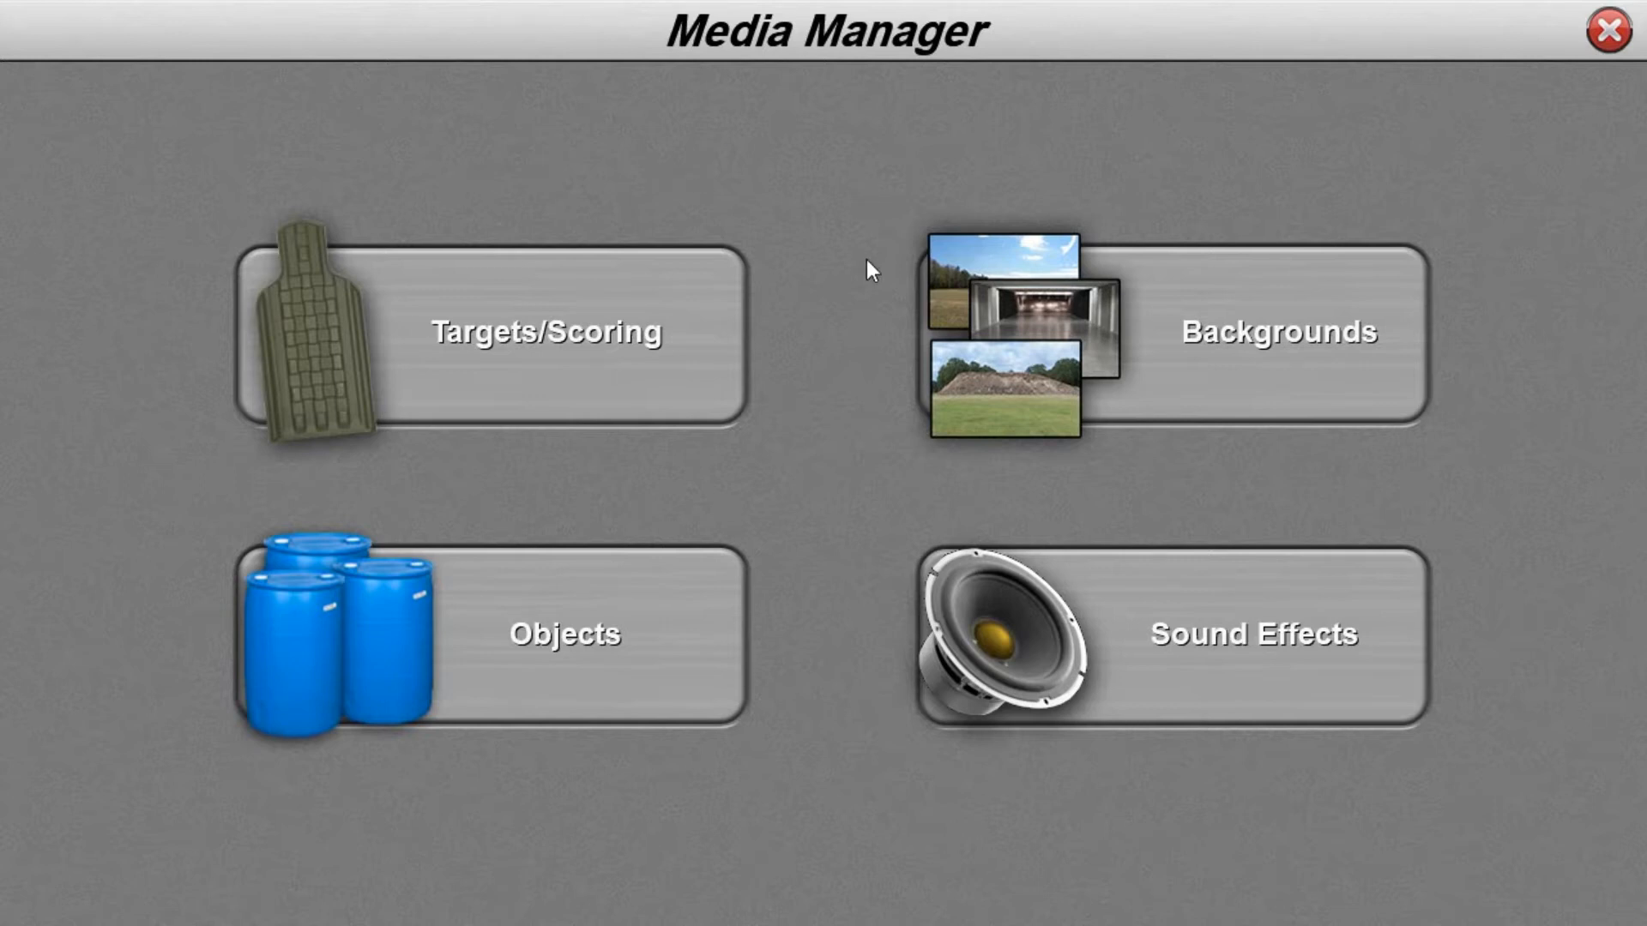
Browse the background library and preview existing images, including Background 6, Background 9, Background 11, Background 8, Outdoor Range 1, Grass Range 1 and Gas Station
left_click(1244, 335)
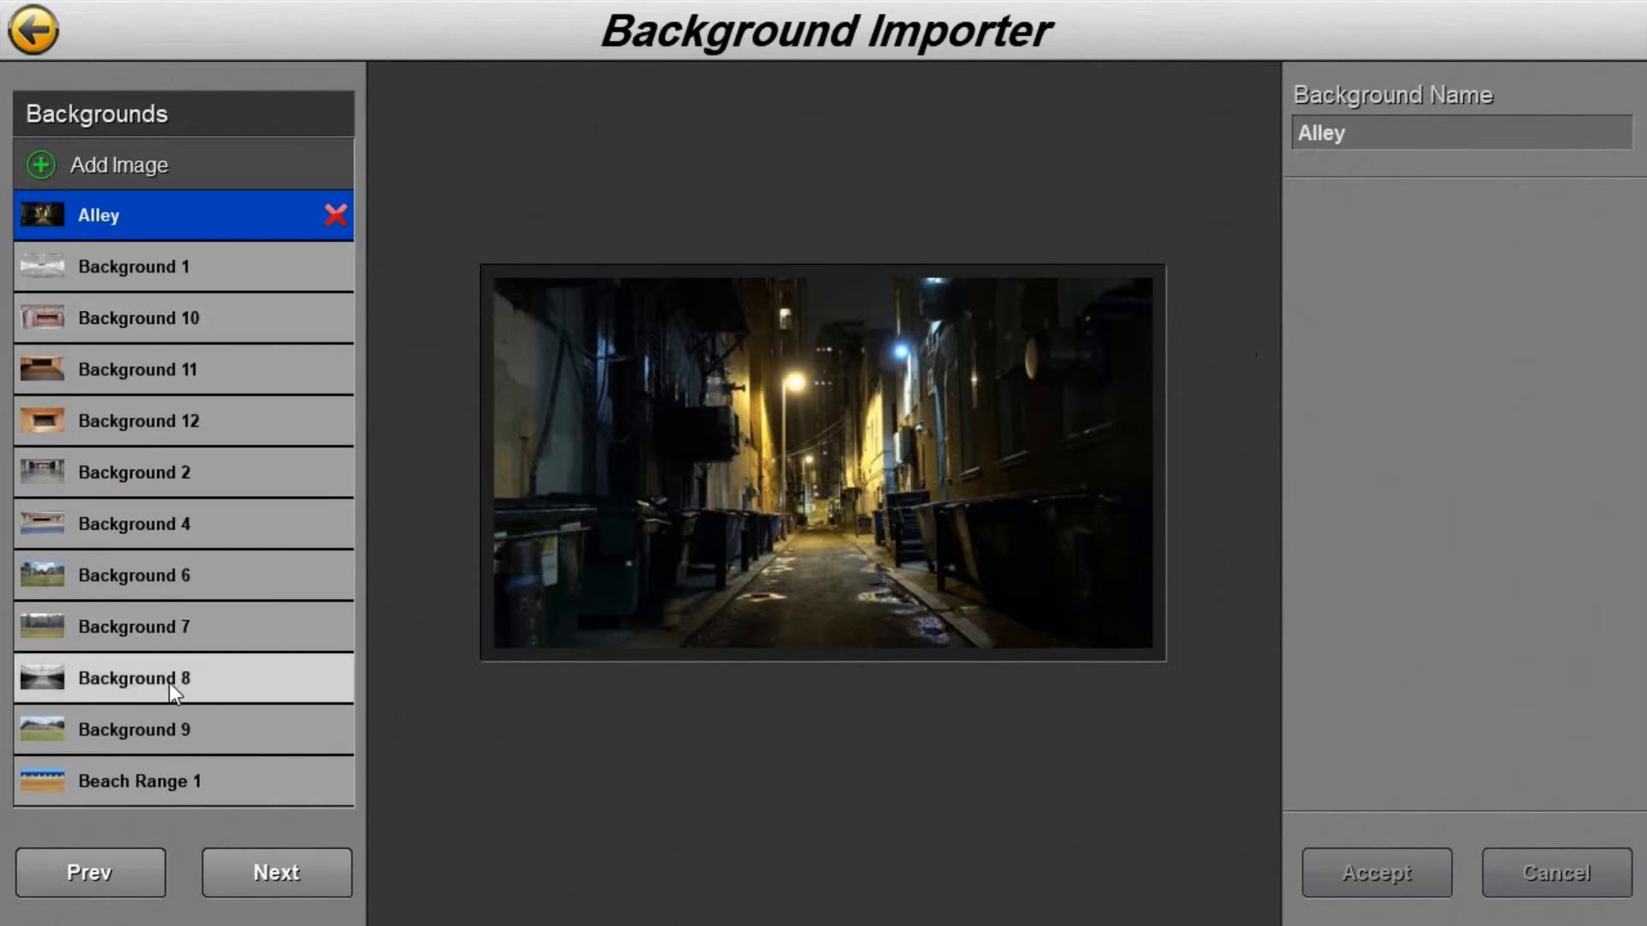
left_click(224, 578)
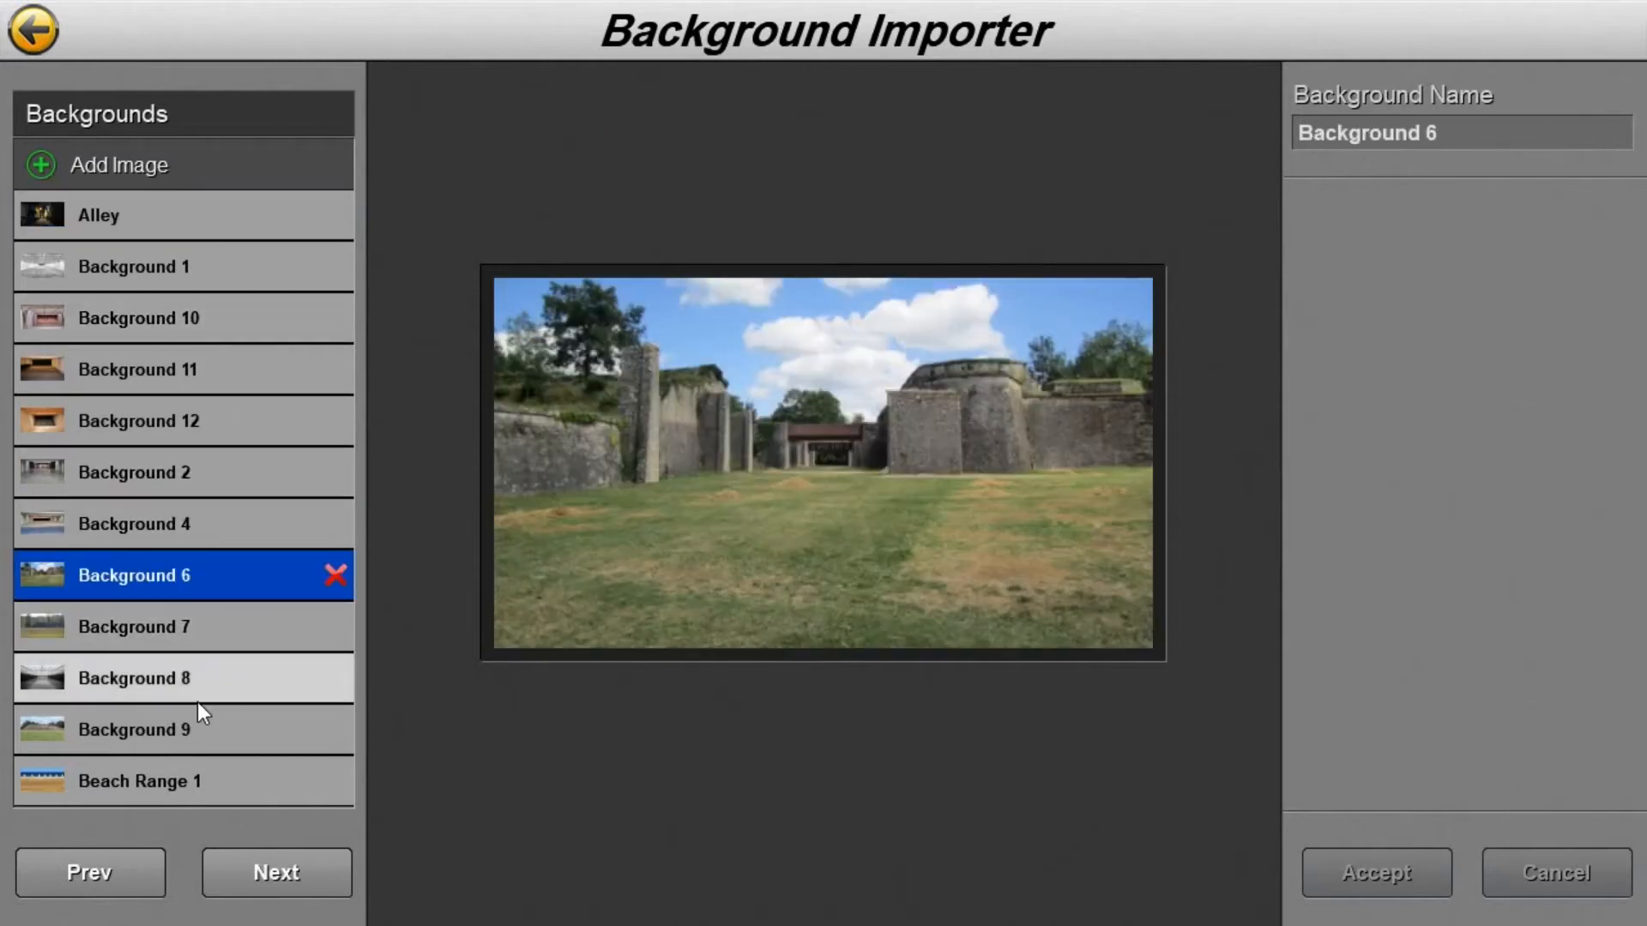
left_click(195, 728)
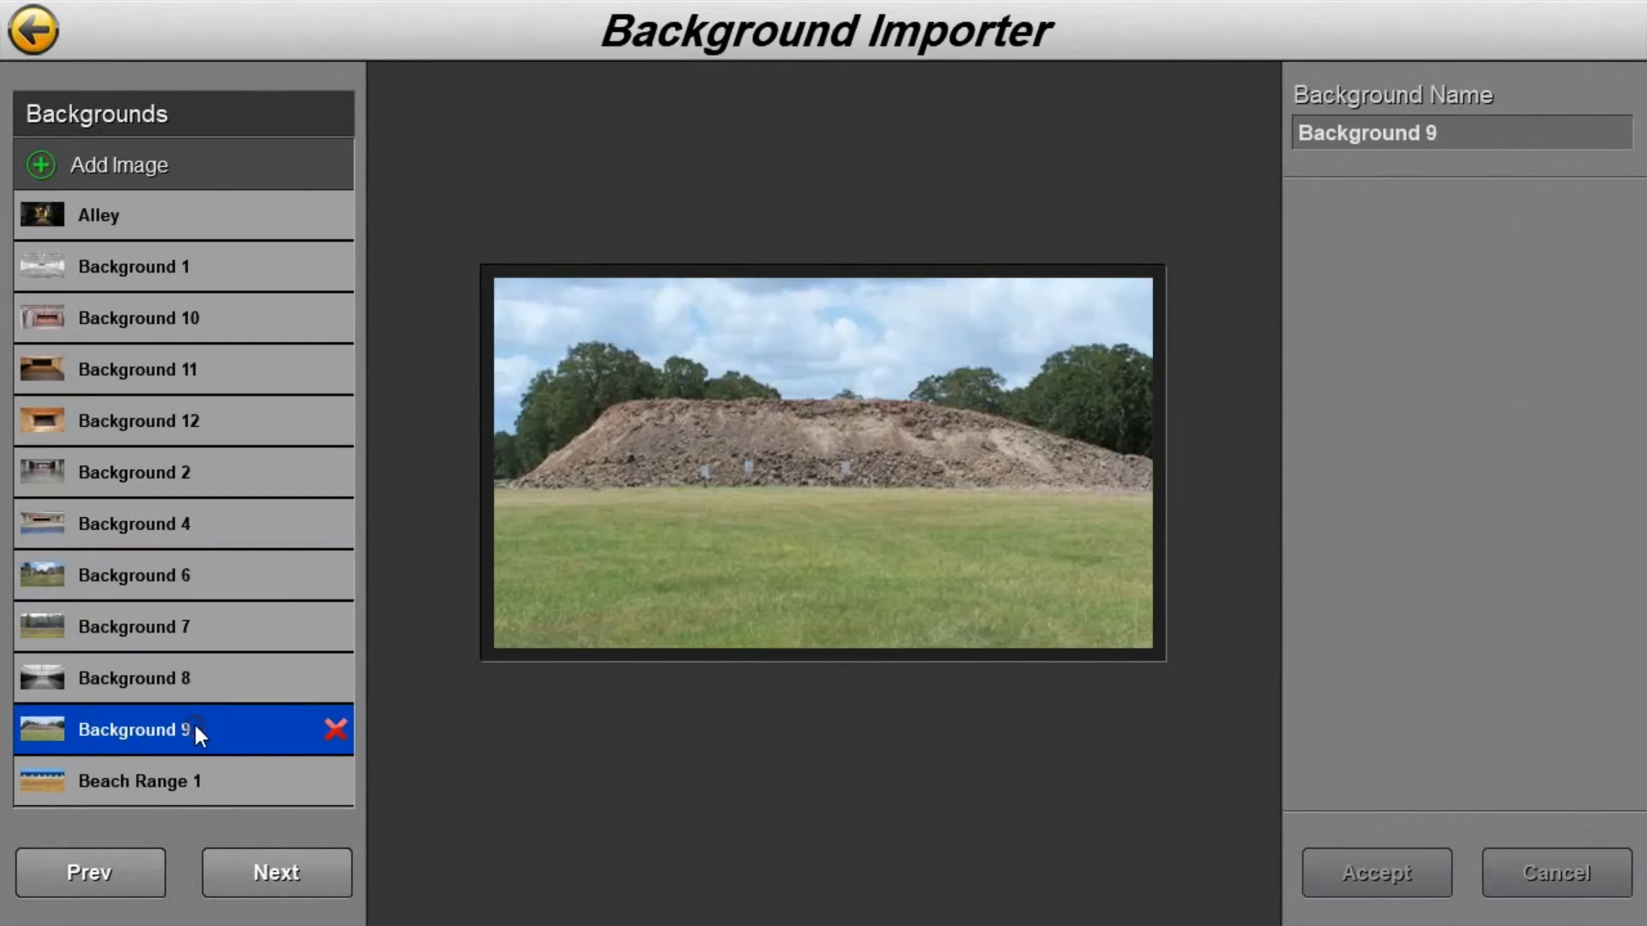
left_click(235, 389)
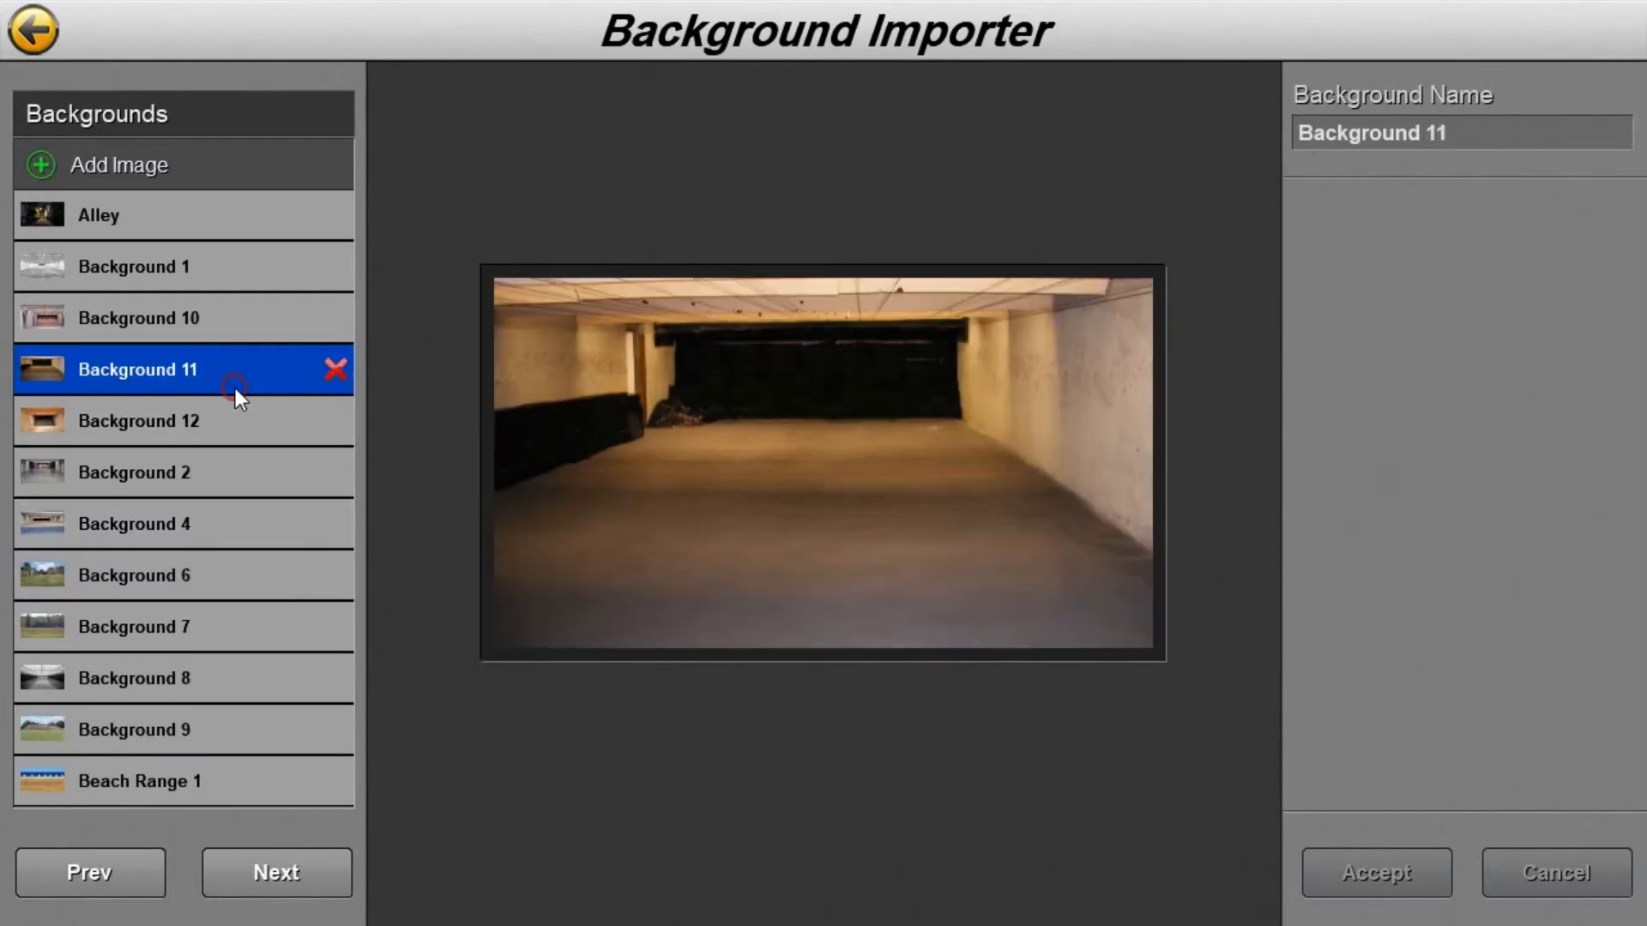
left_click(213, 463)
left_click(198, 695)
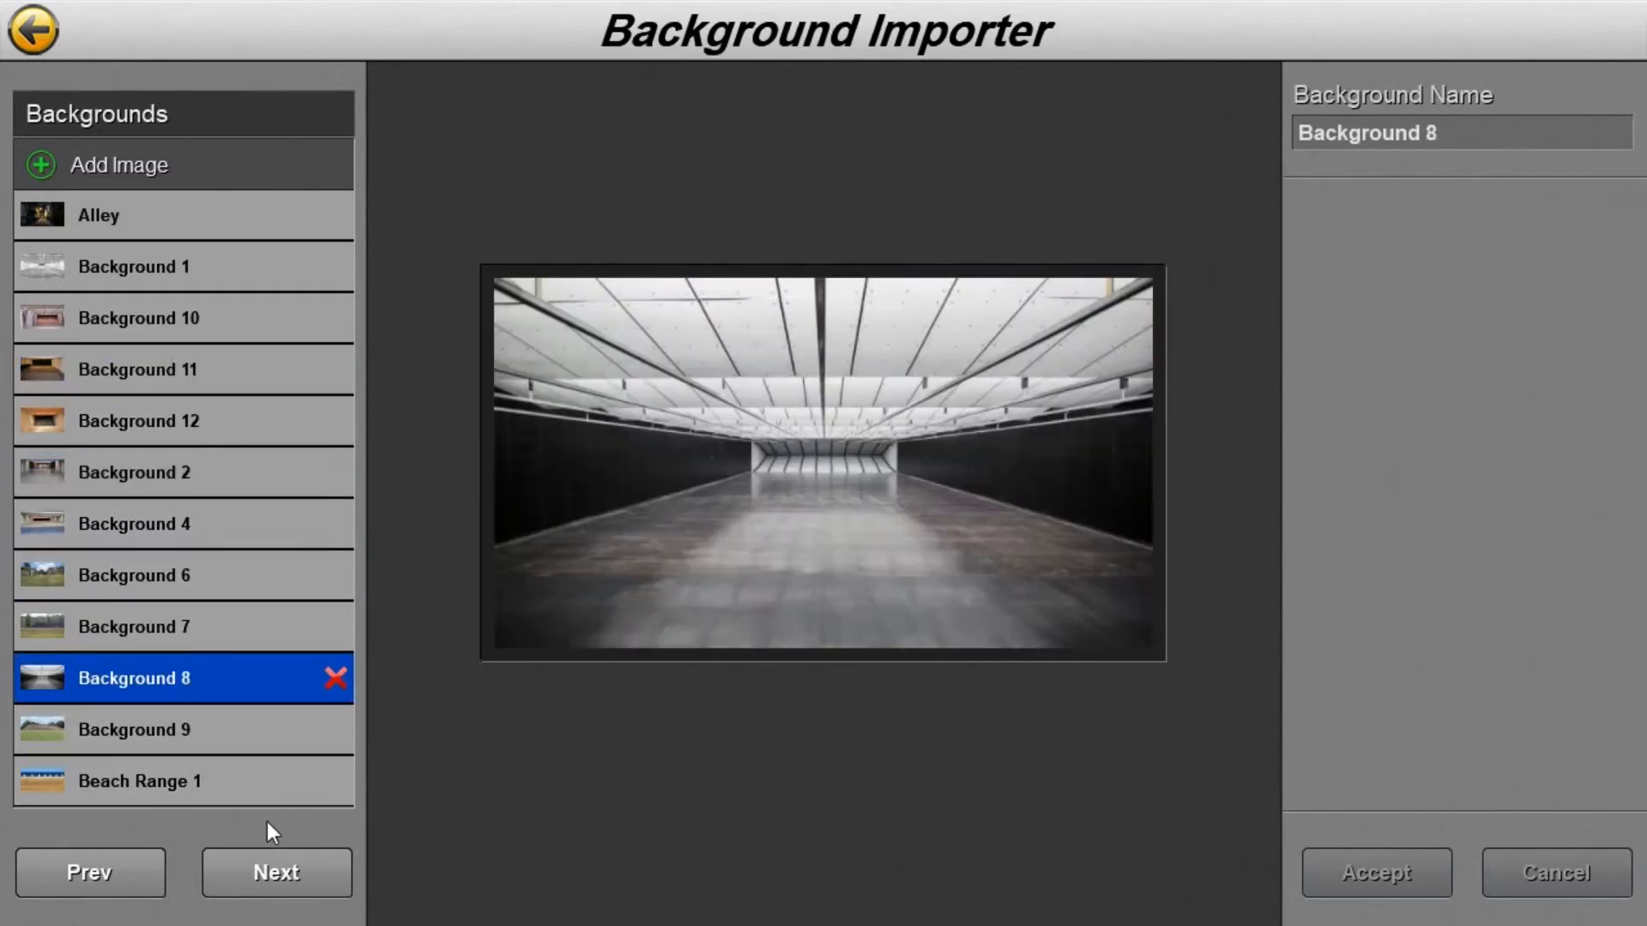
left_click(260, 864)
left_click(264, 460)
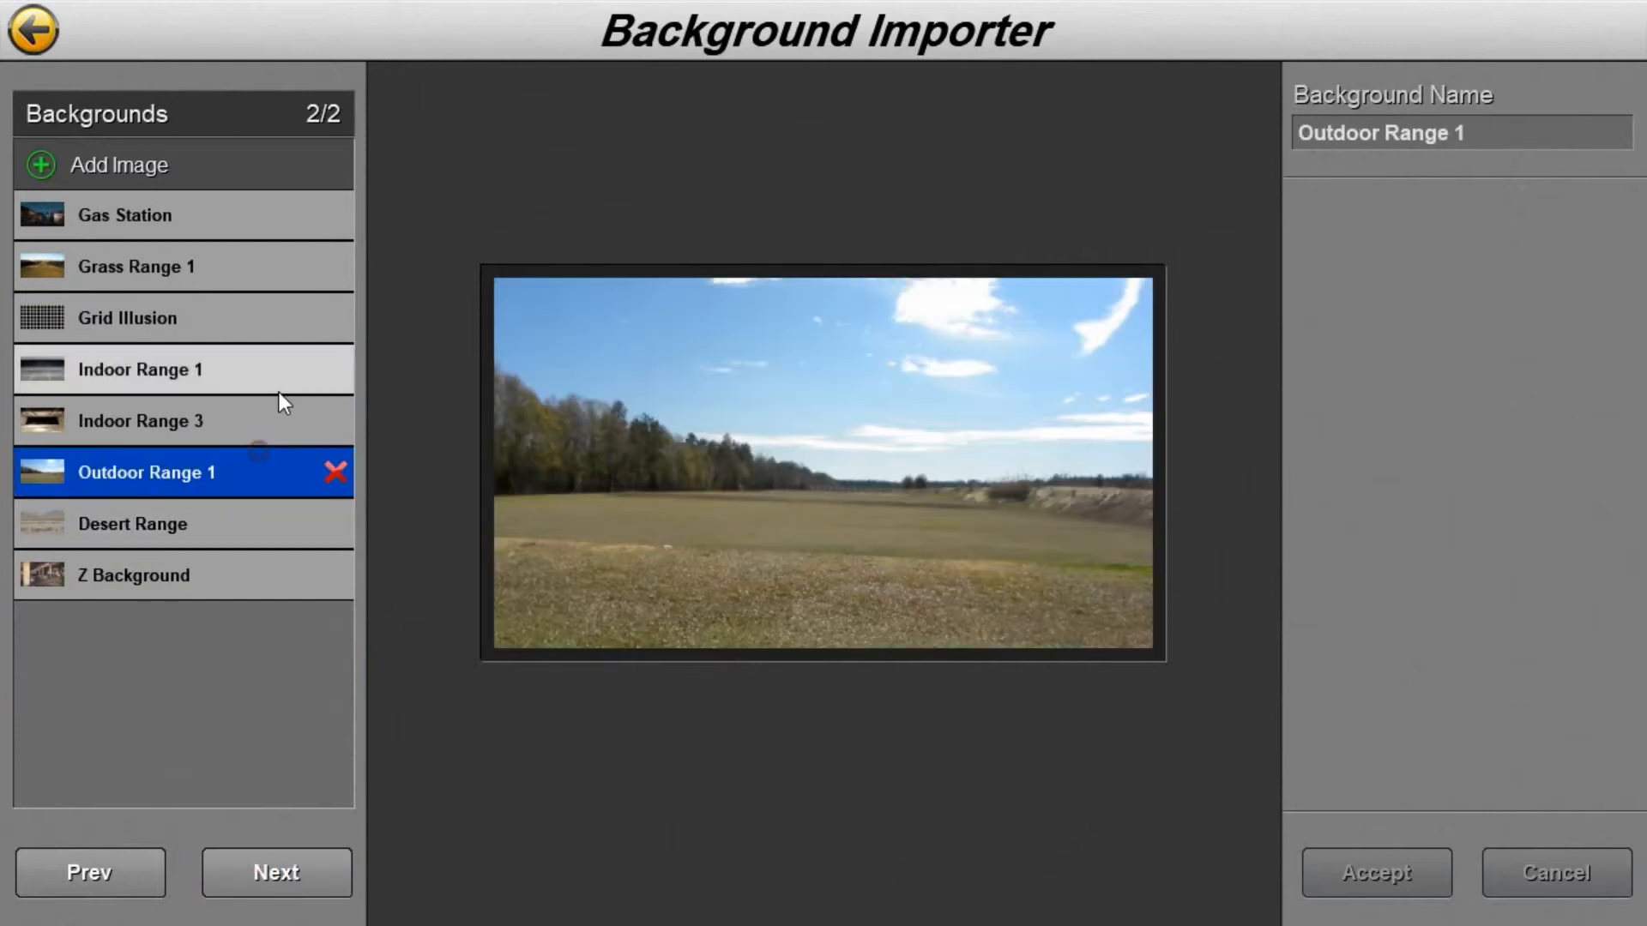
left_click(265, 273)
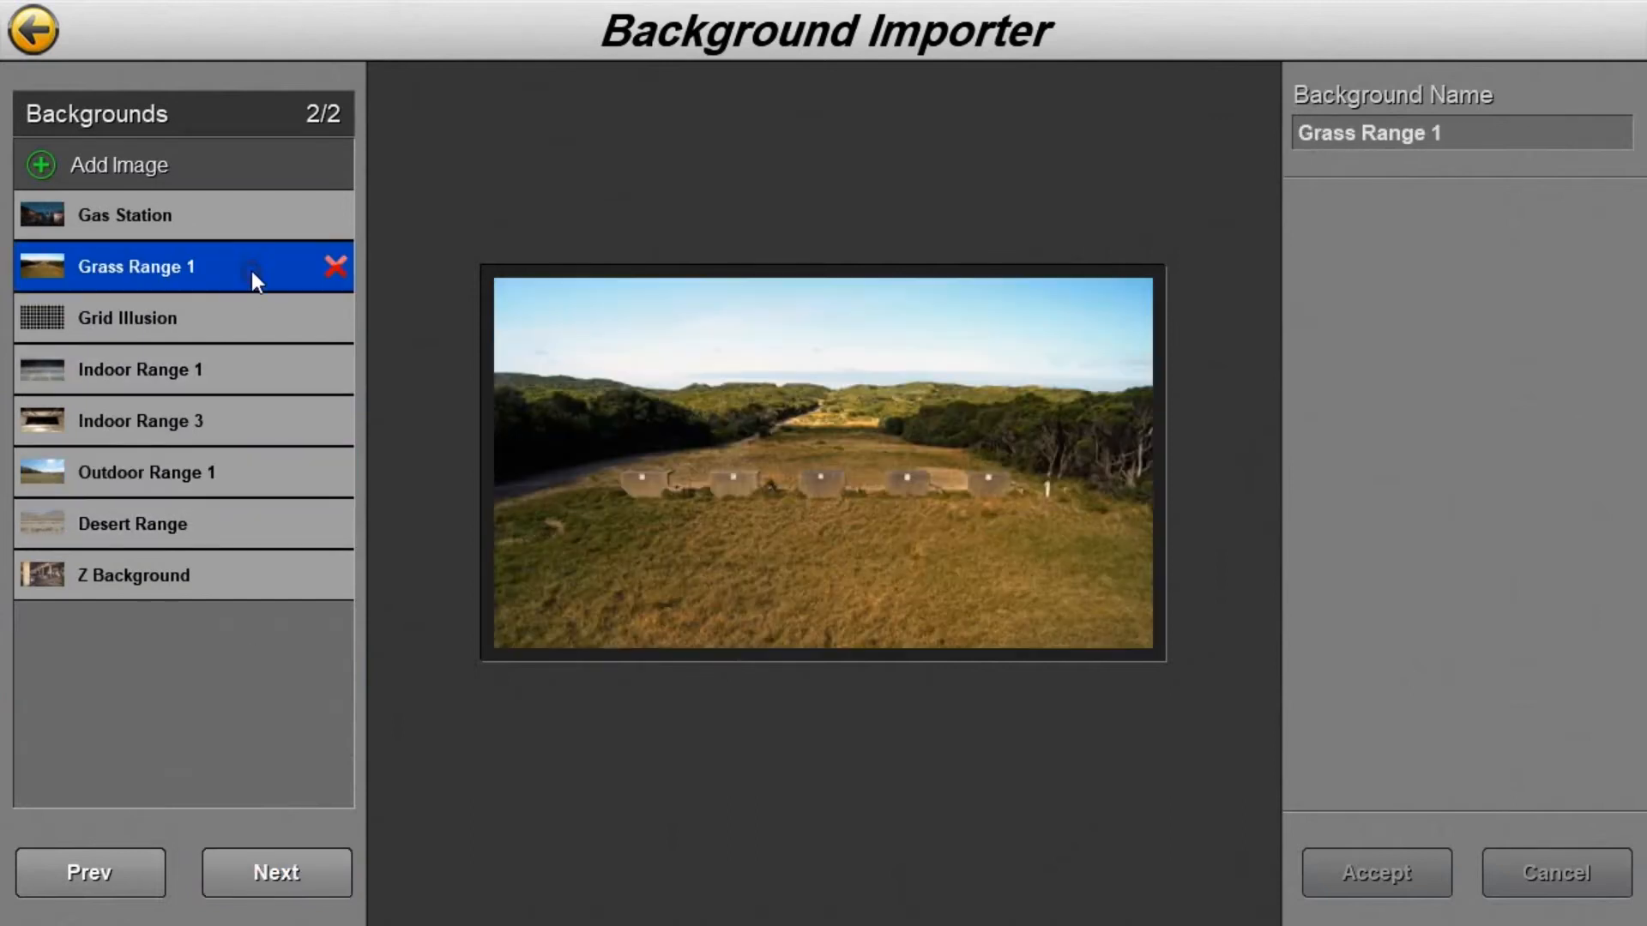
left_click(269, 218)
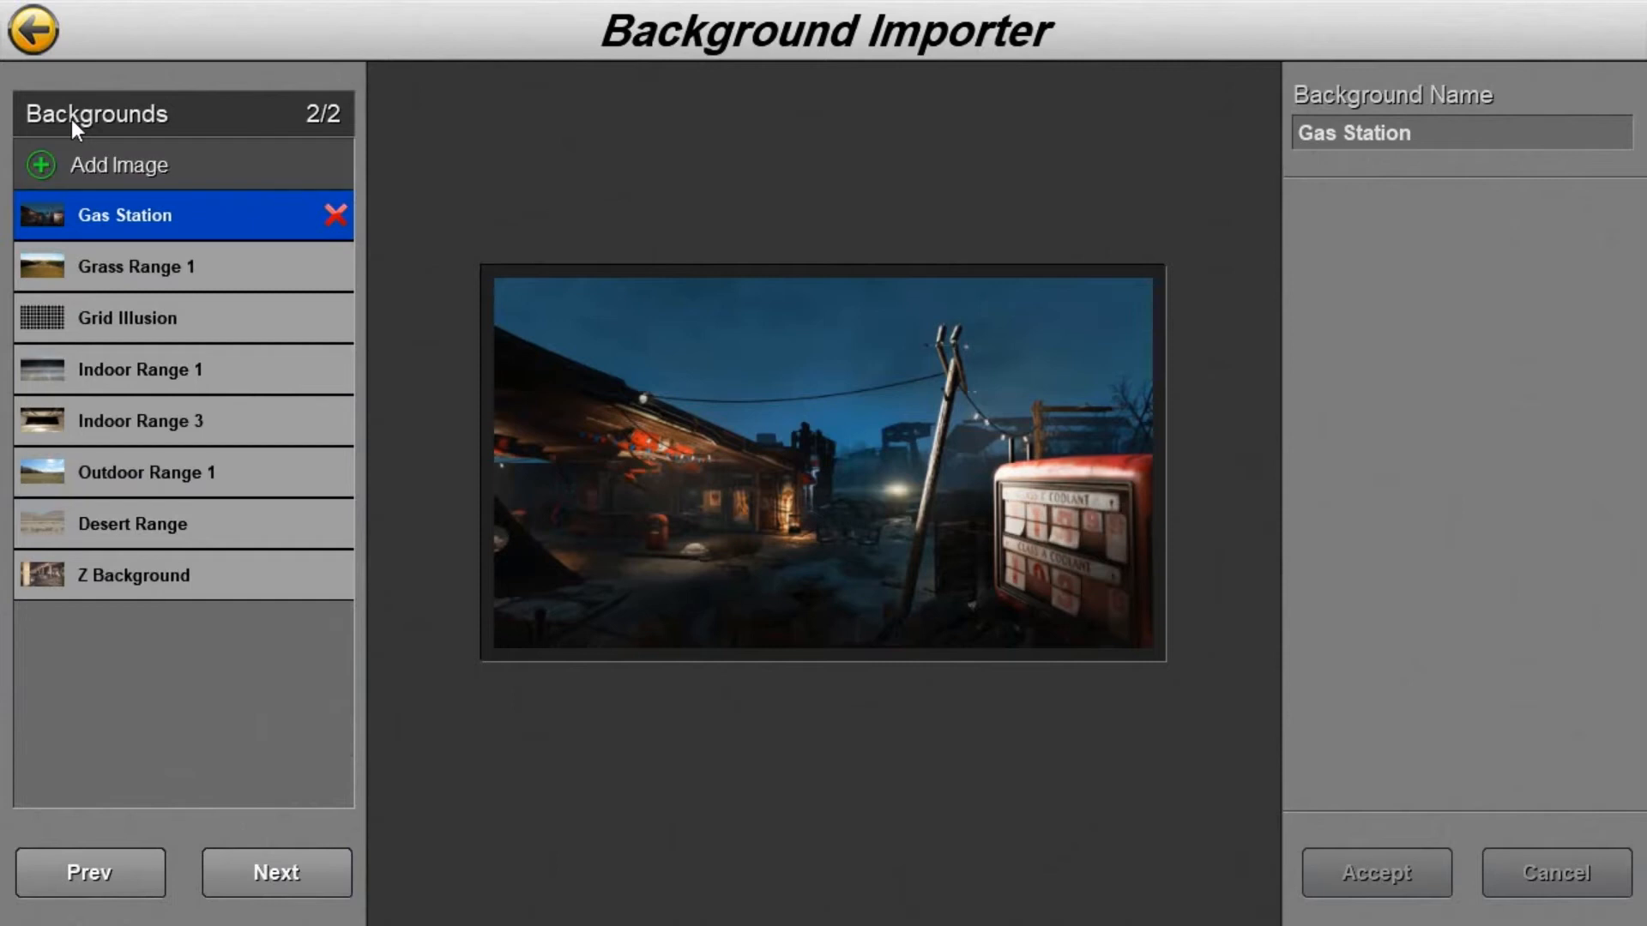
left_click(80, 892)
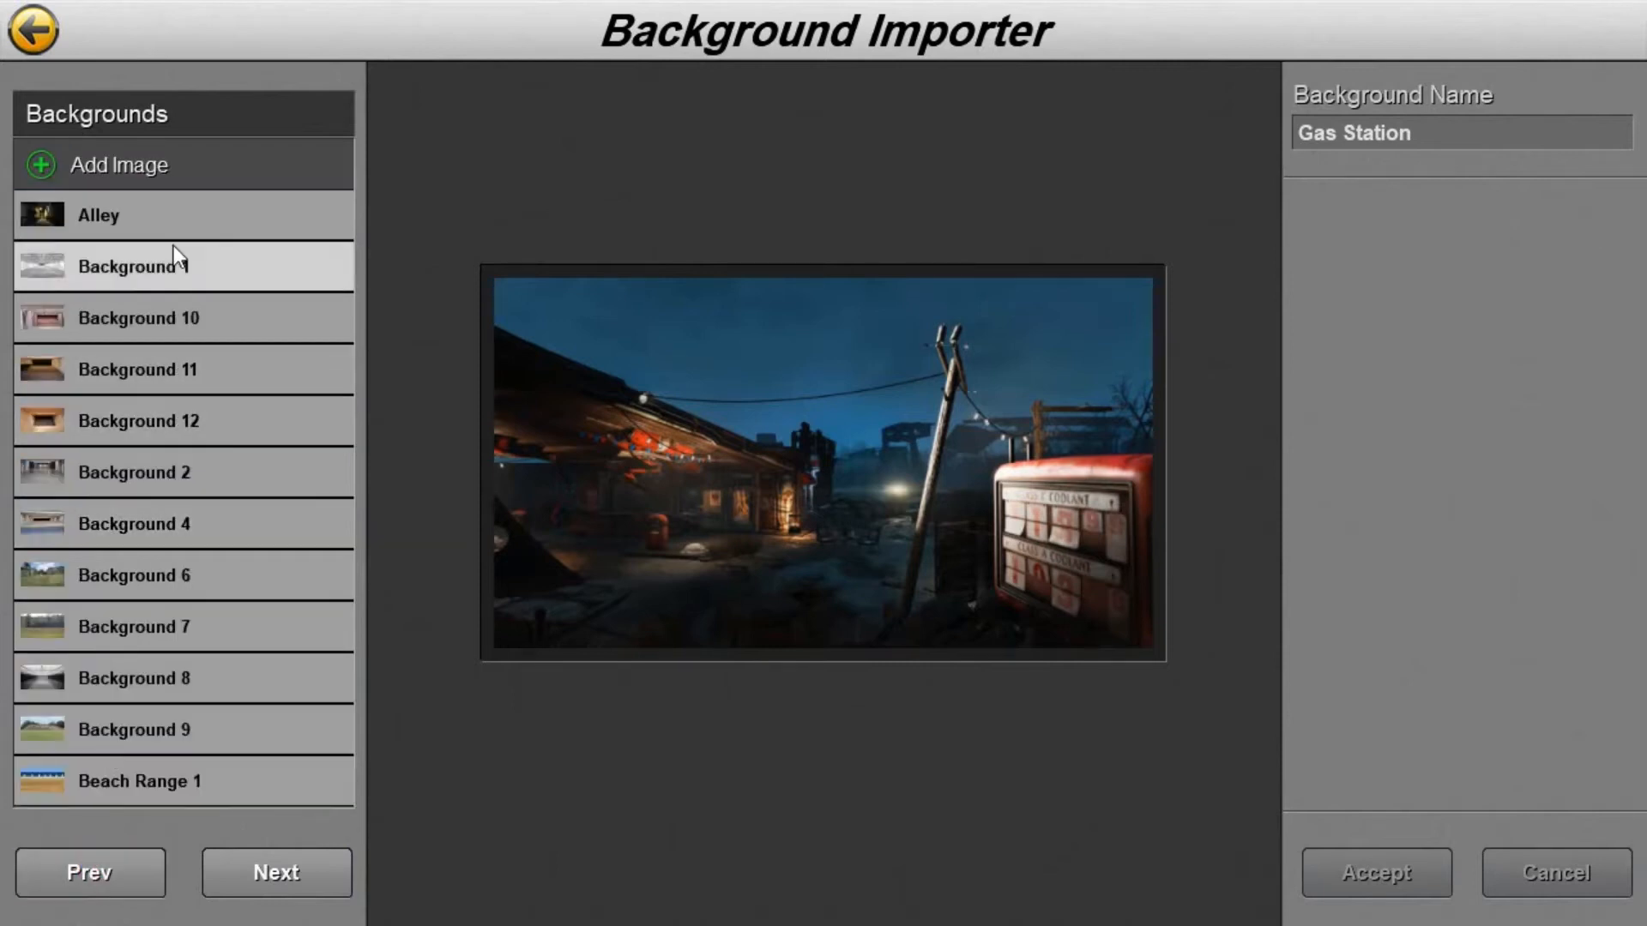
Import virtuascore-background.png from the Assets folder as a new background, save it, and select it in the background list
left_click(153, 163)
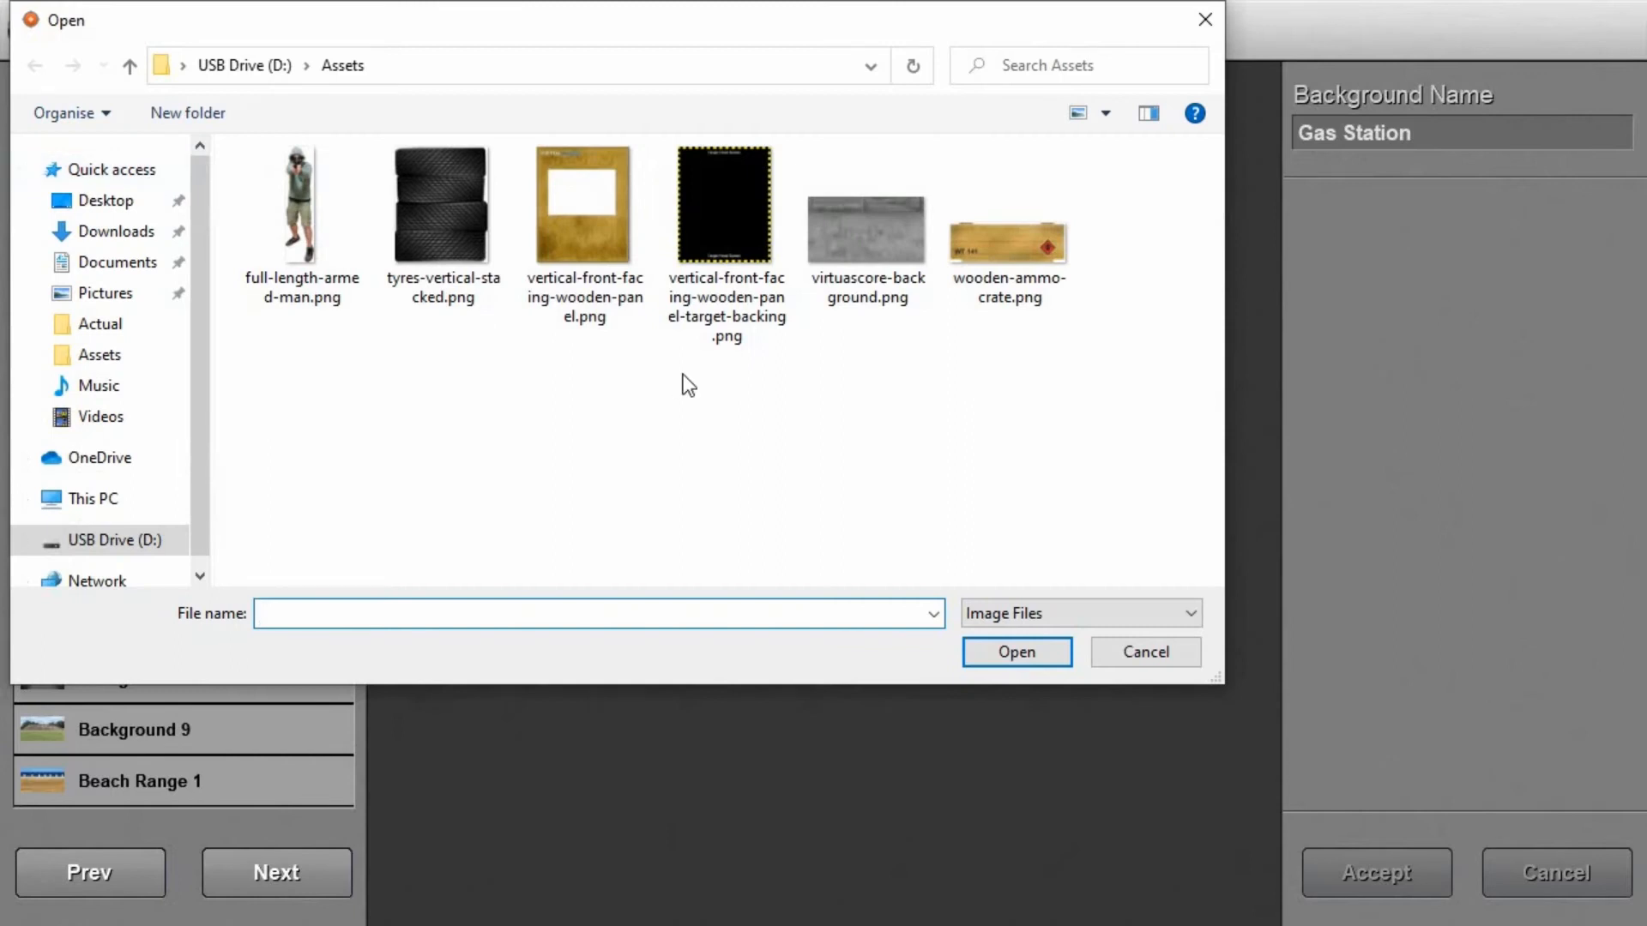
left_click(881, 249)
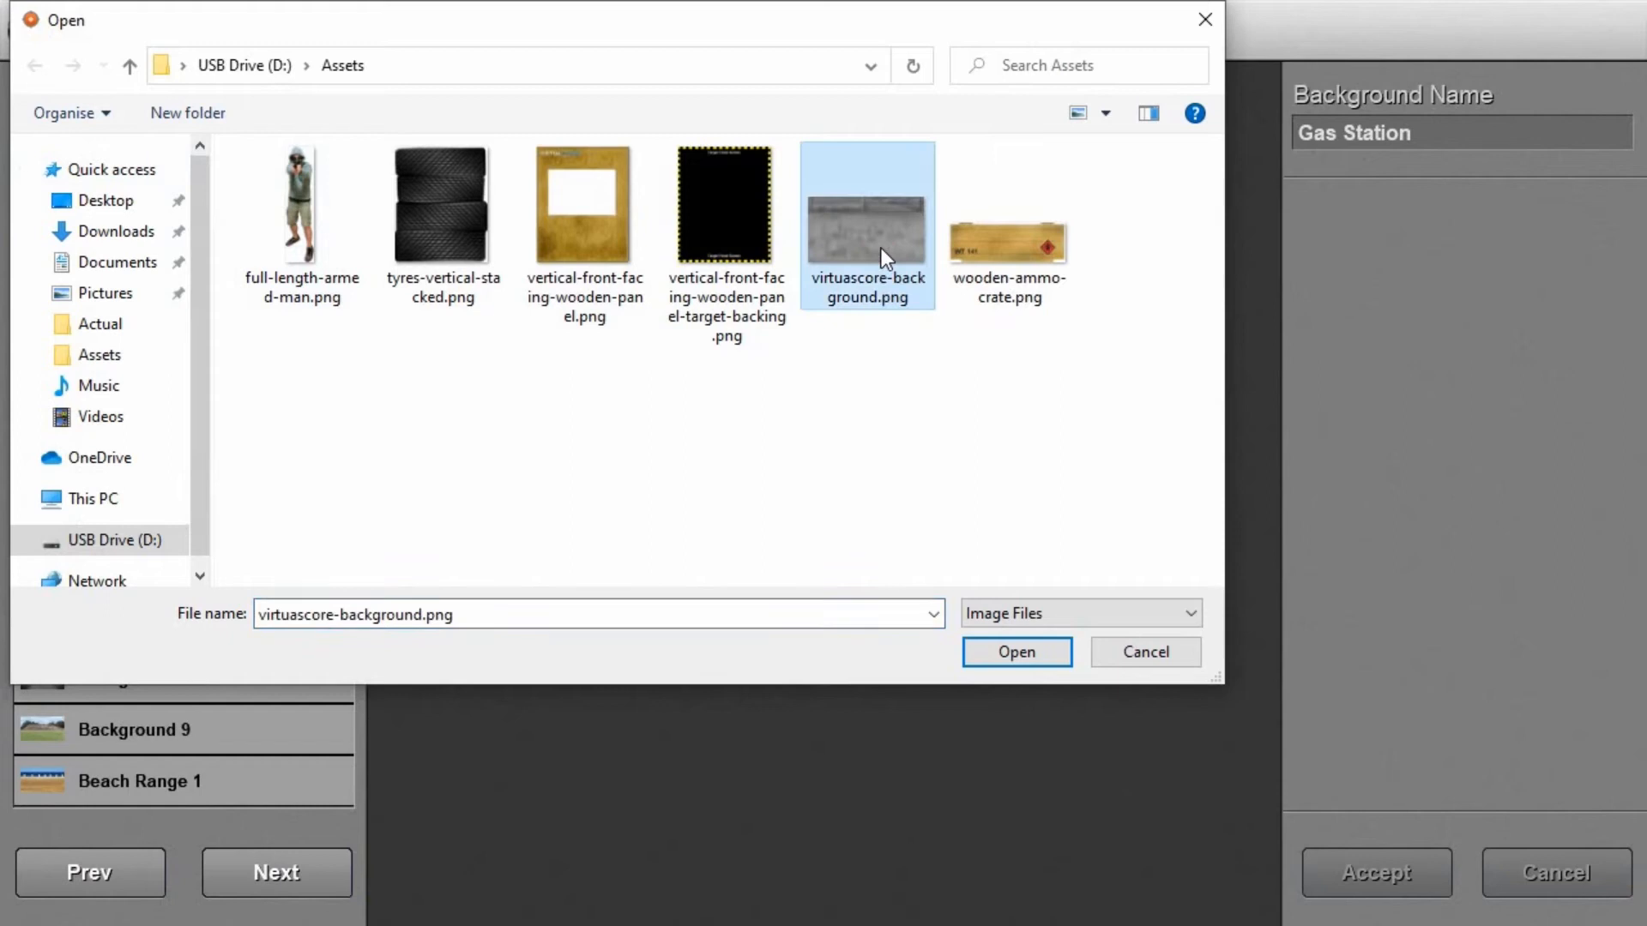
double_click(881, 248)
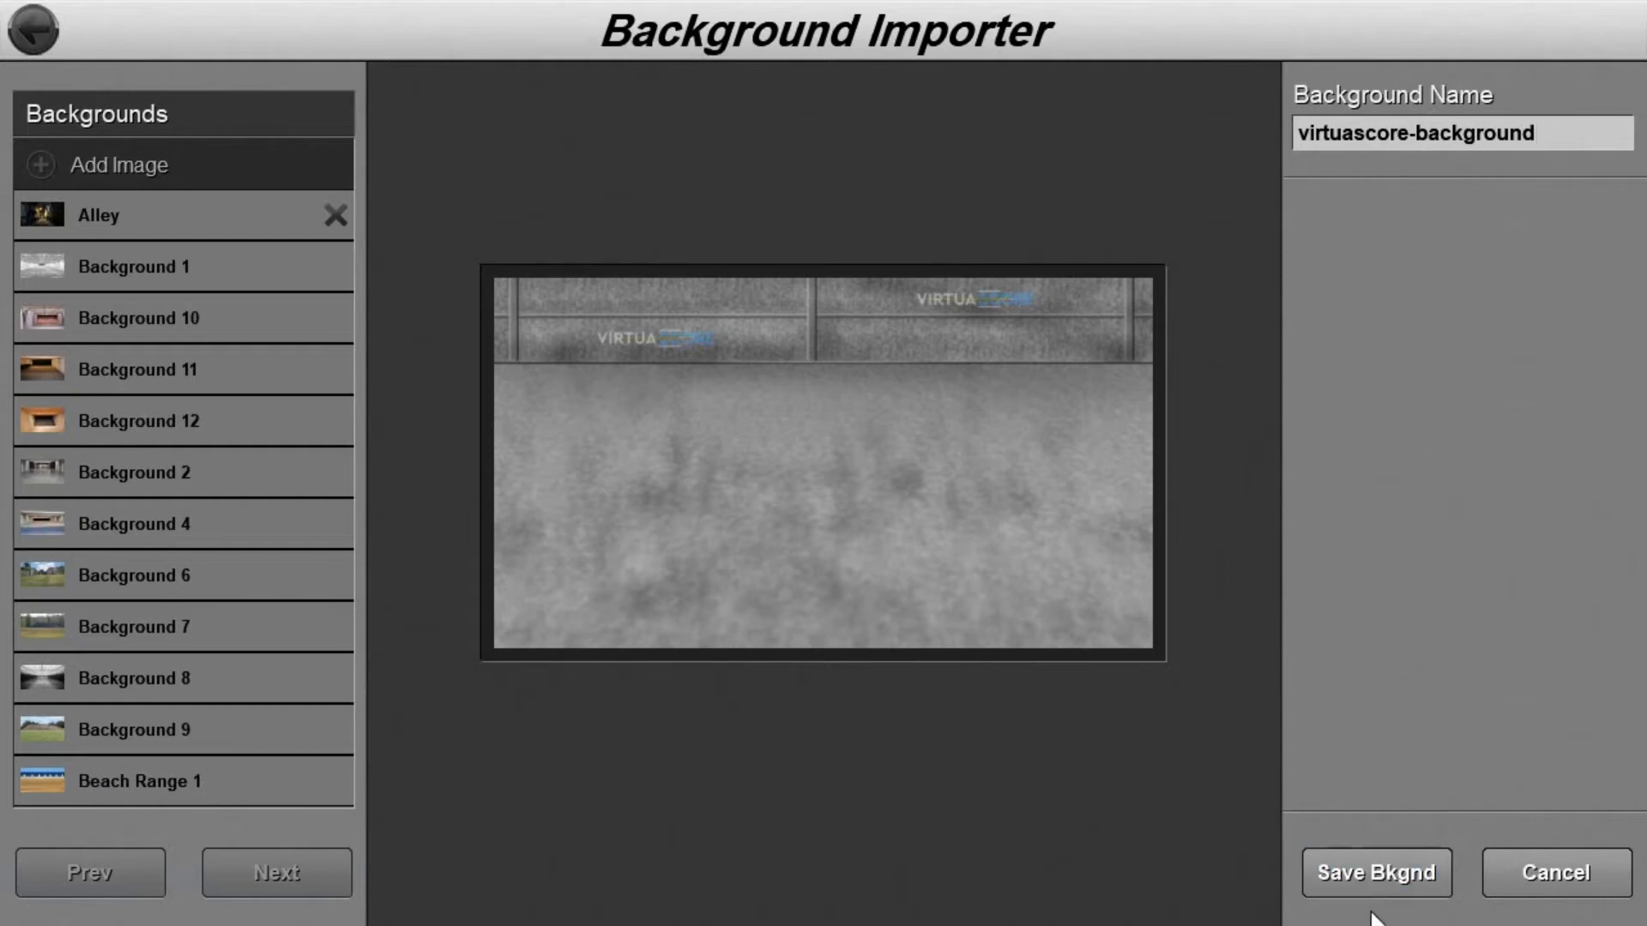
left_click(1393, 871)
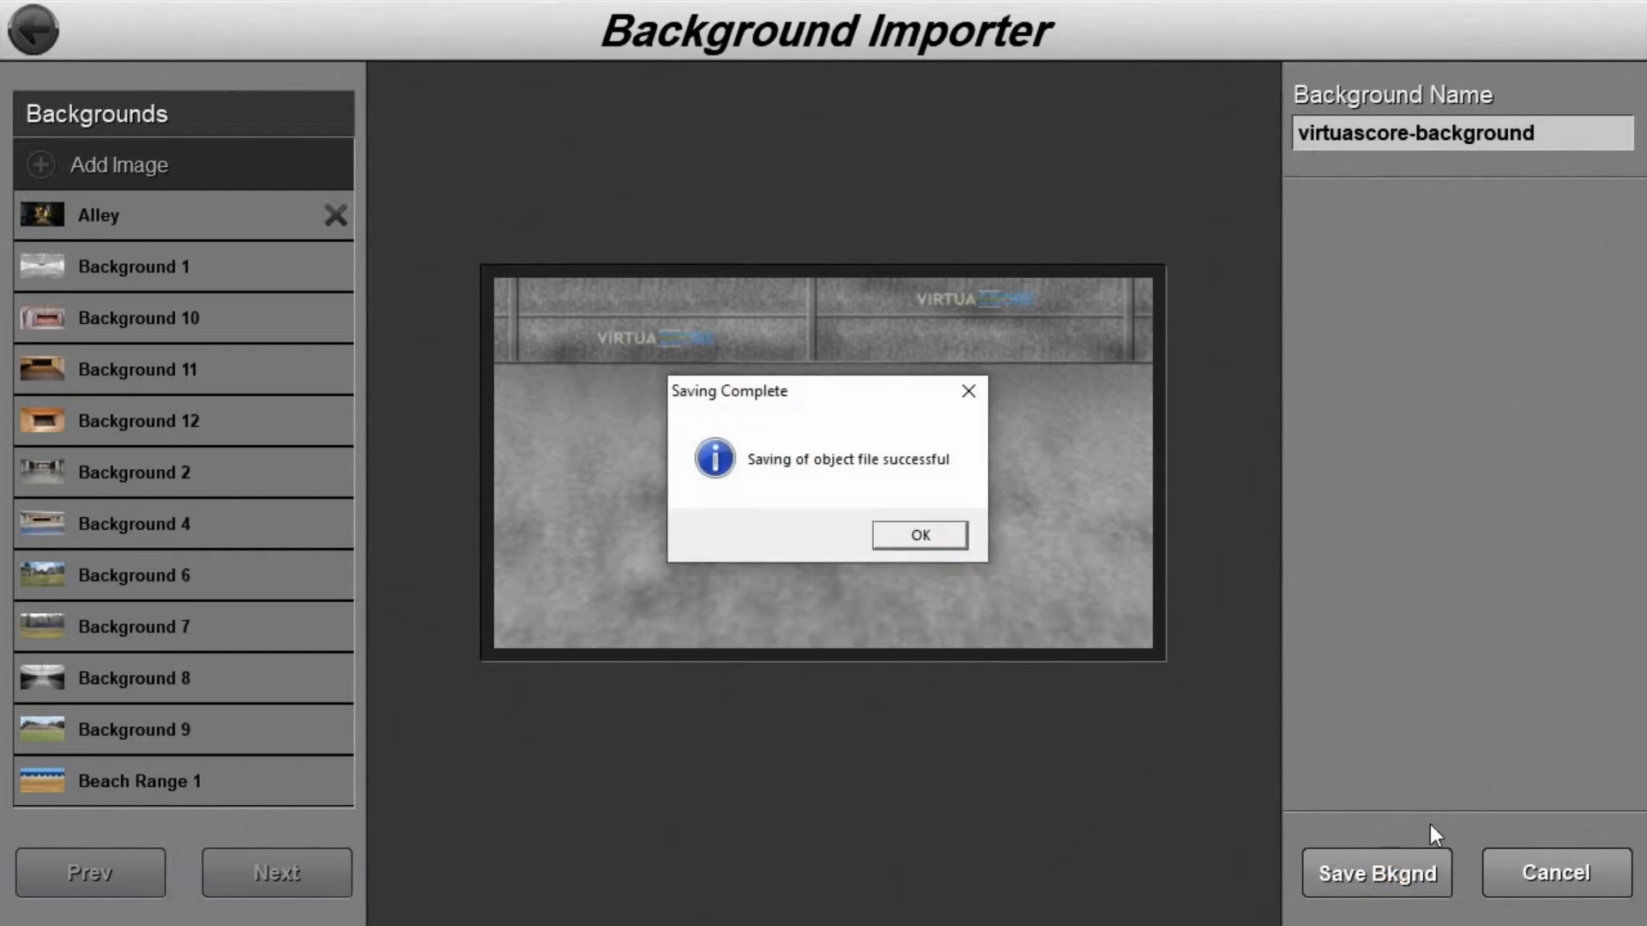
left_click(920, 536)
left_click(295, 580)
left_click(210, 631)
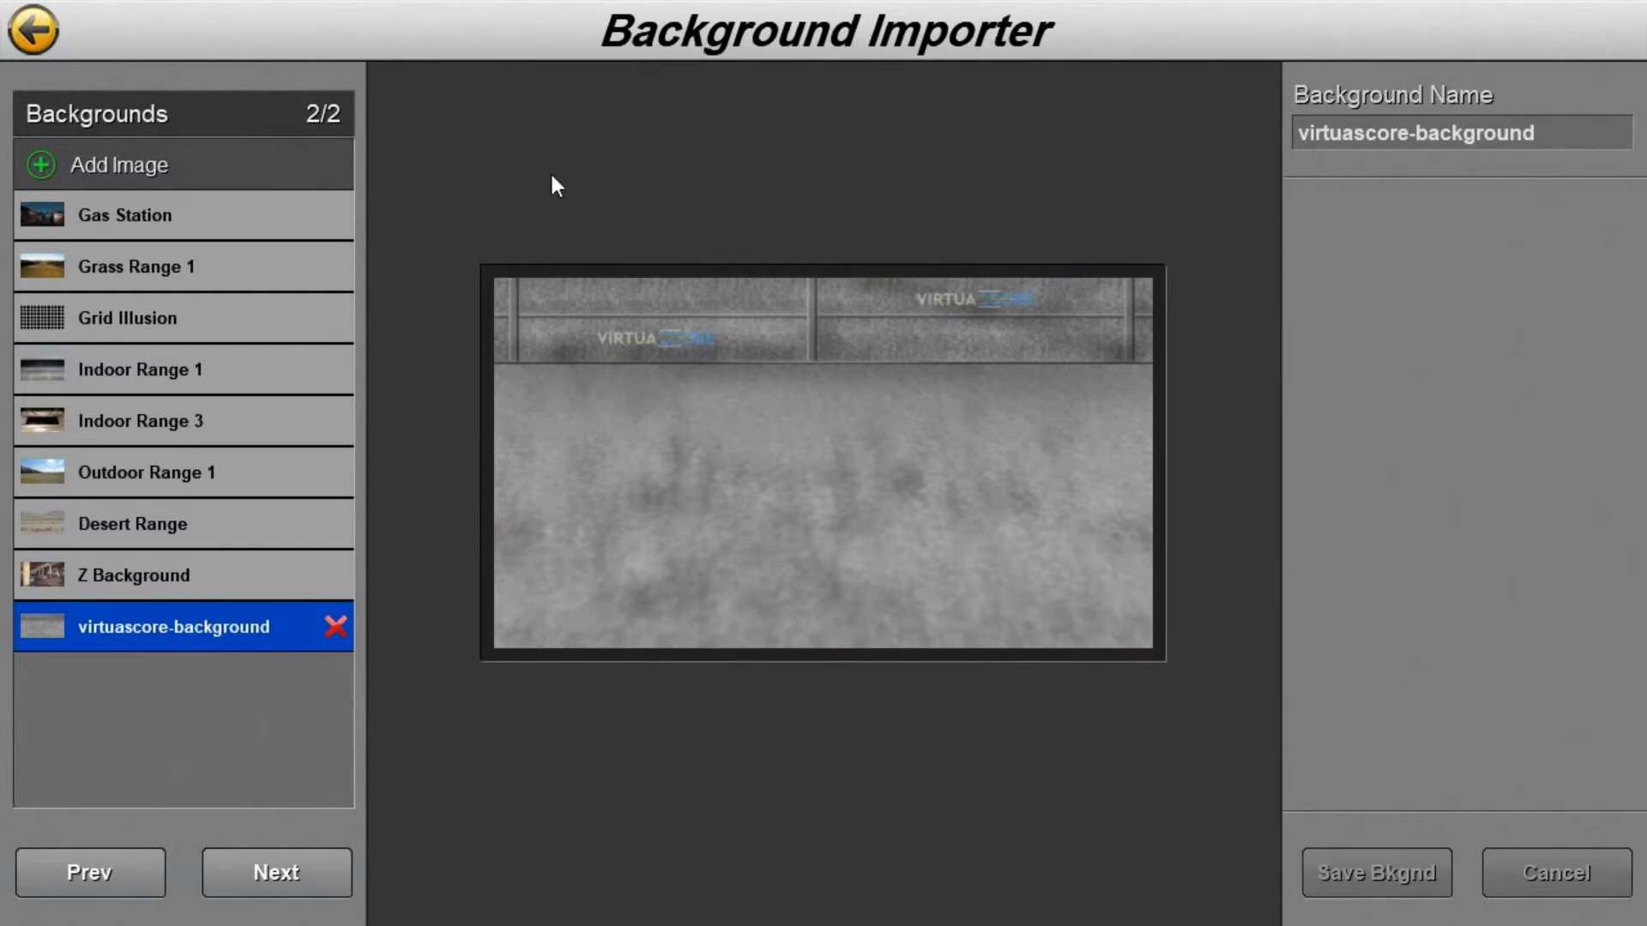
Leave the Background Importer and open the 7Ring target for editing in the Target Importer
left_click(26, 35)
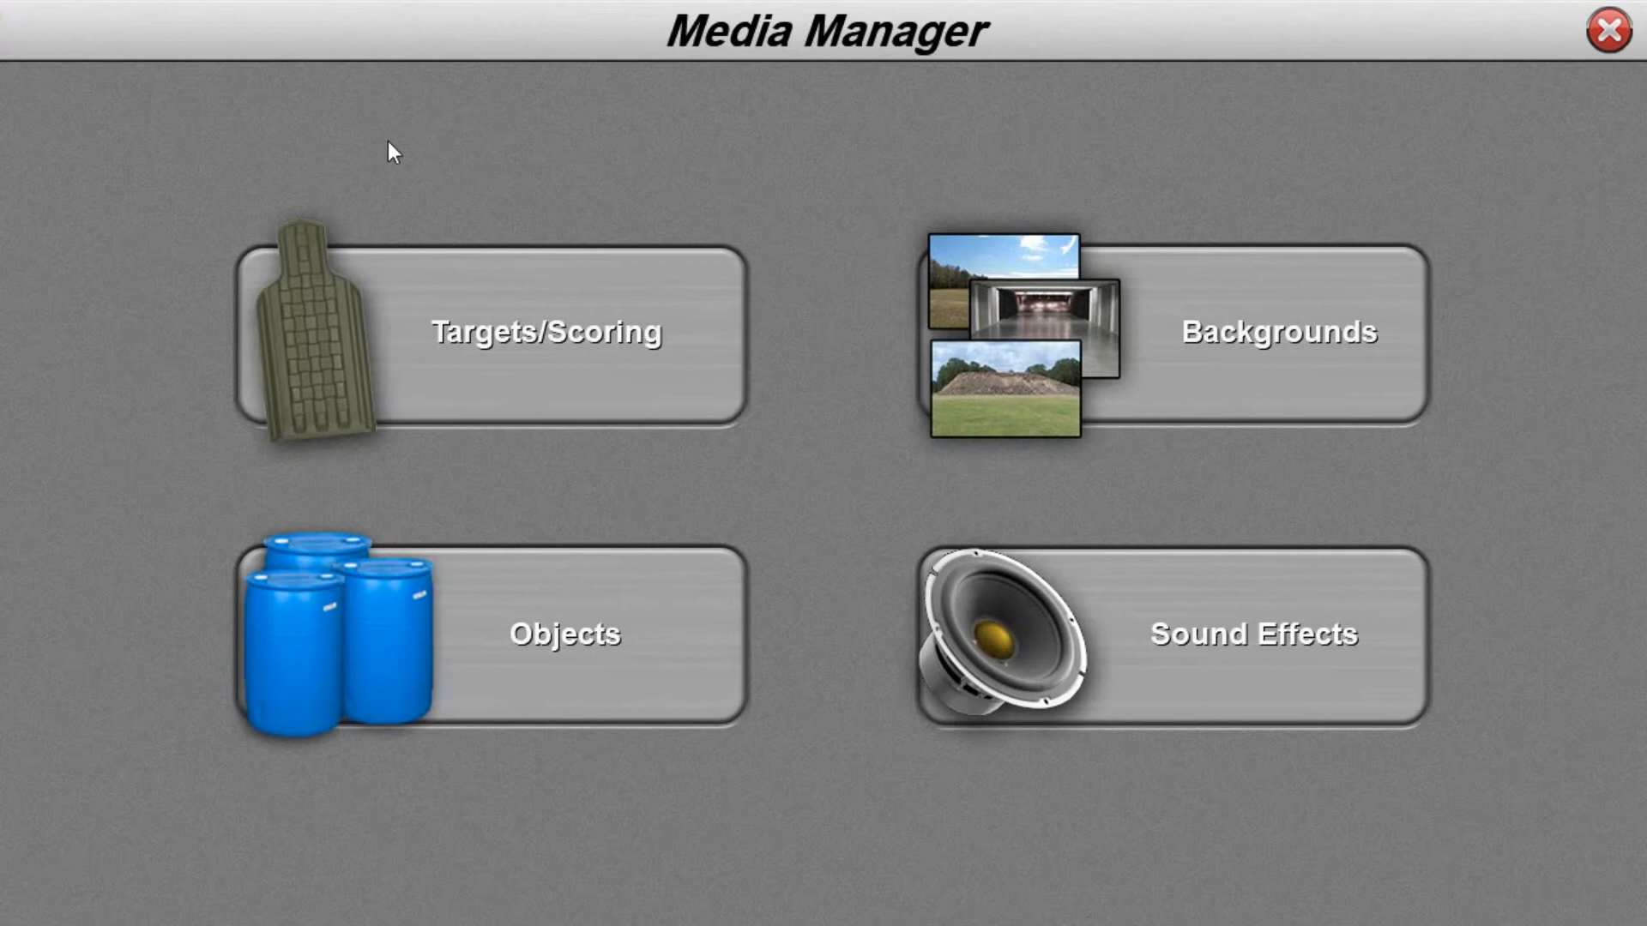
left_click(557, 333)
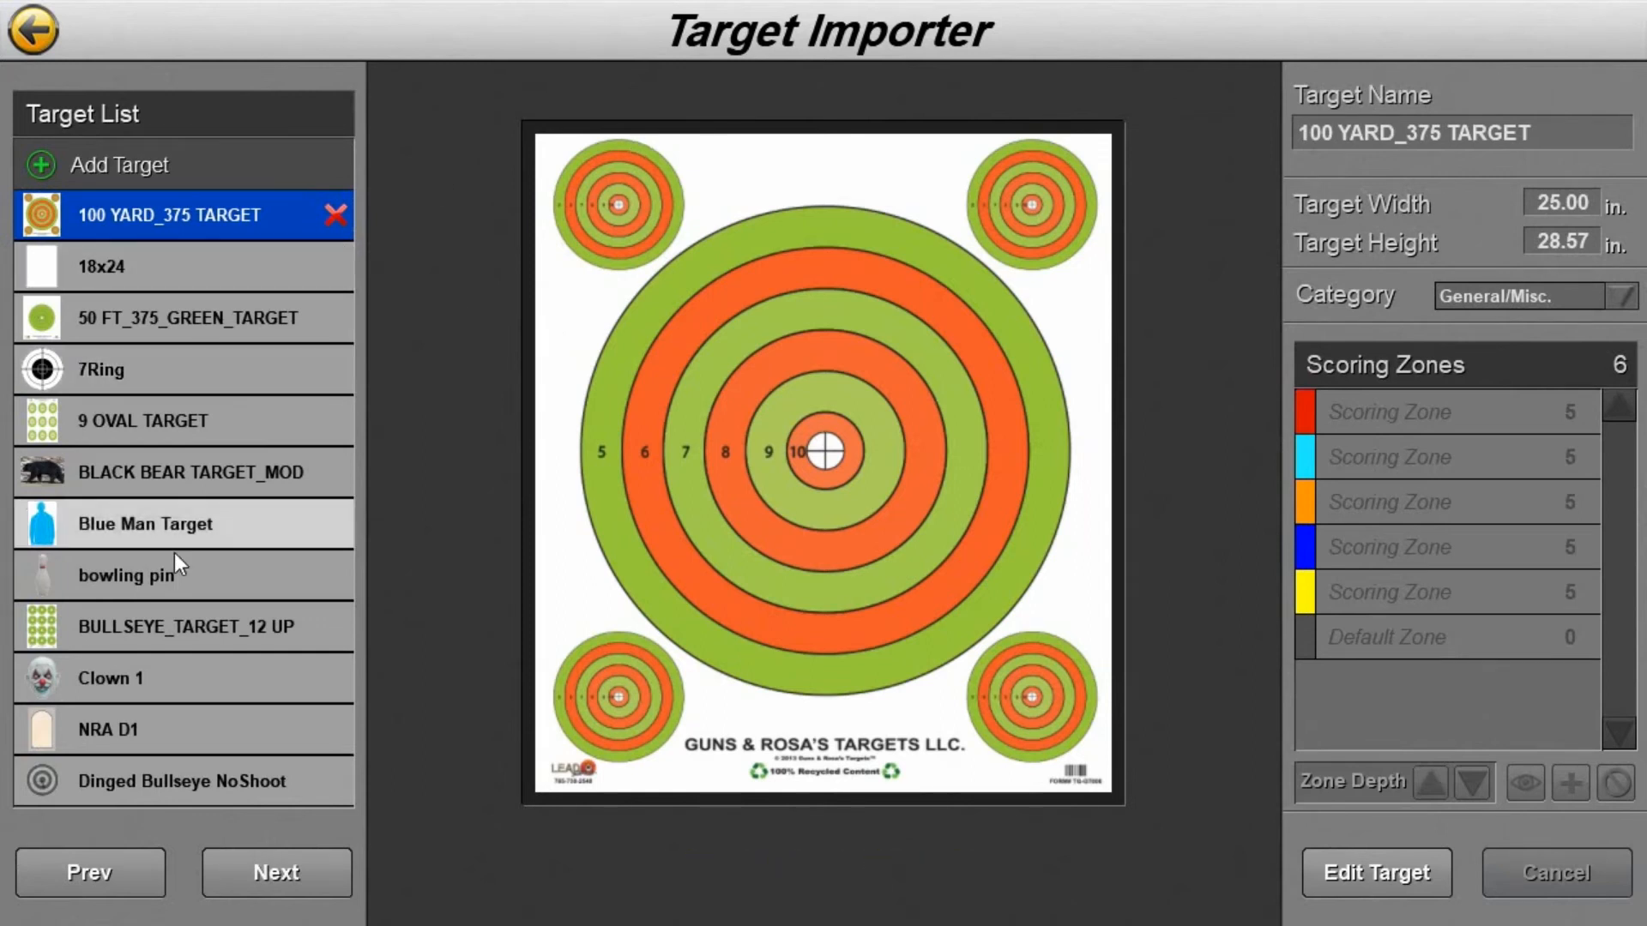
left_click(224, 365)
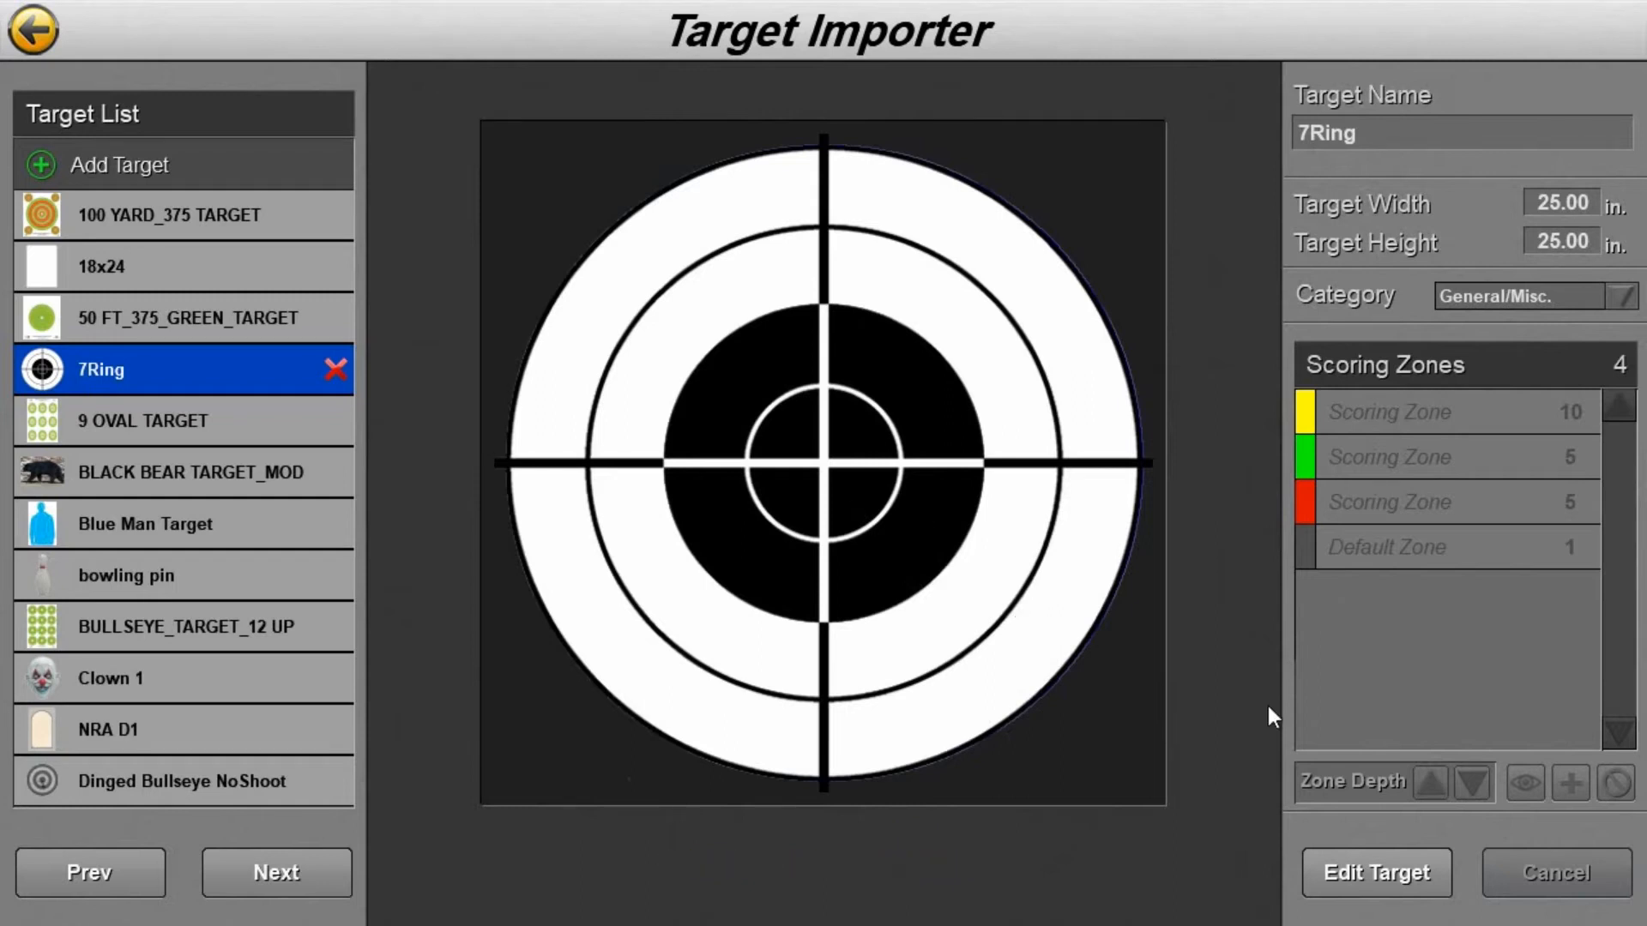
left_click(1312, 870)
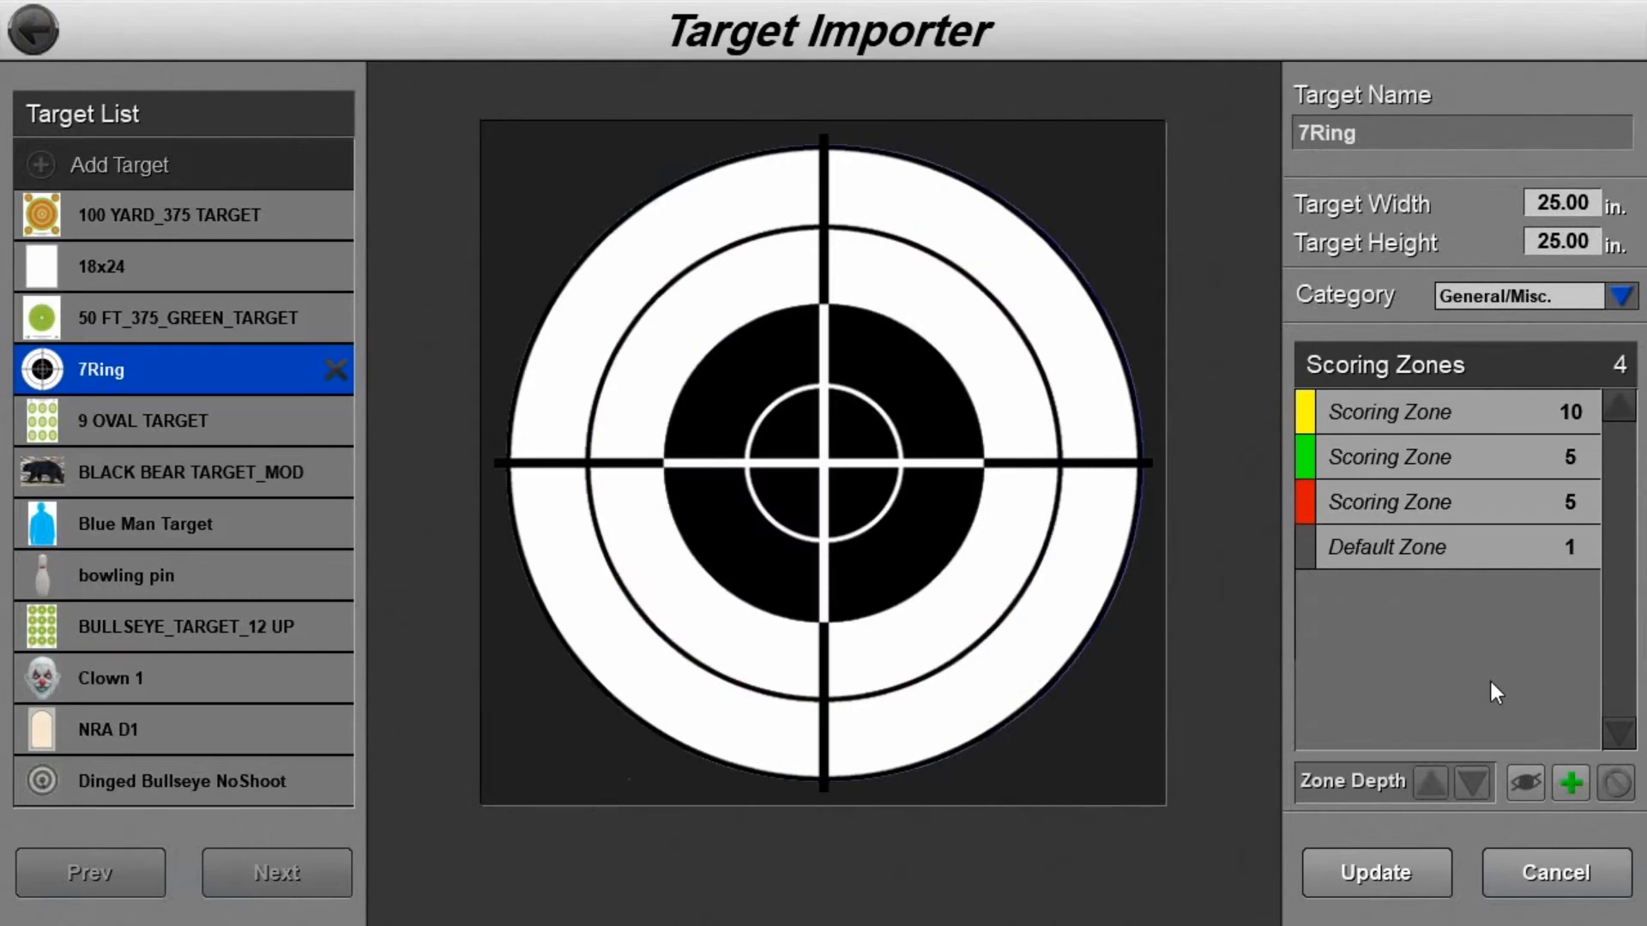
Add a scoring zone to the 7Ring target by outlining an eight-point polygon roughly along the second-largest ring
left_click(1568, 791)
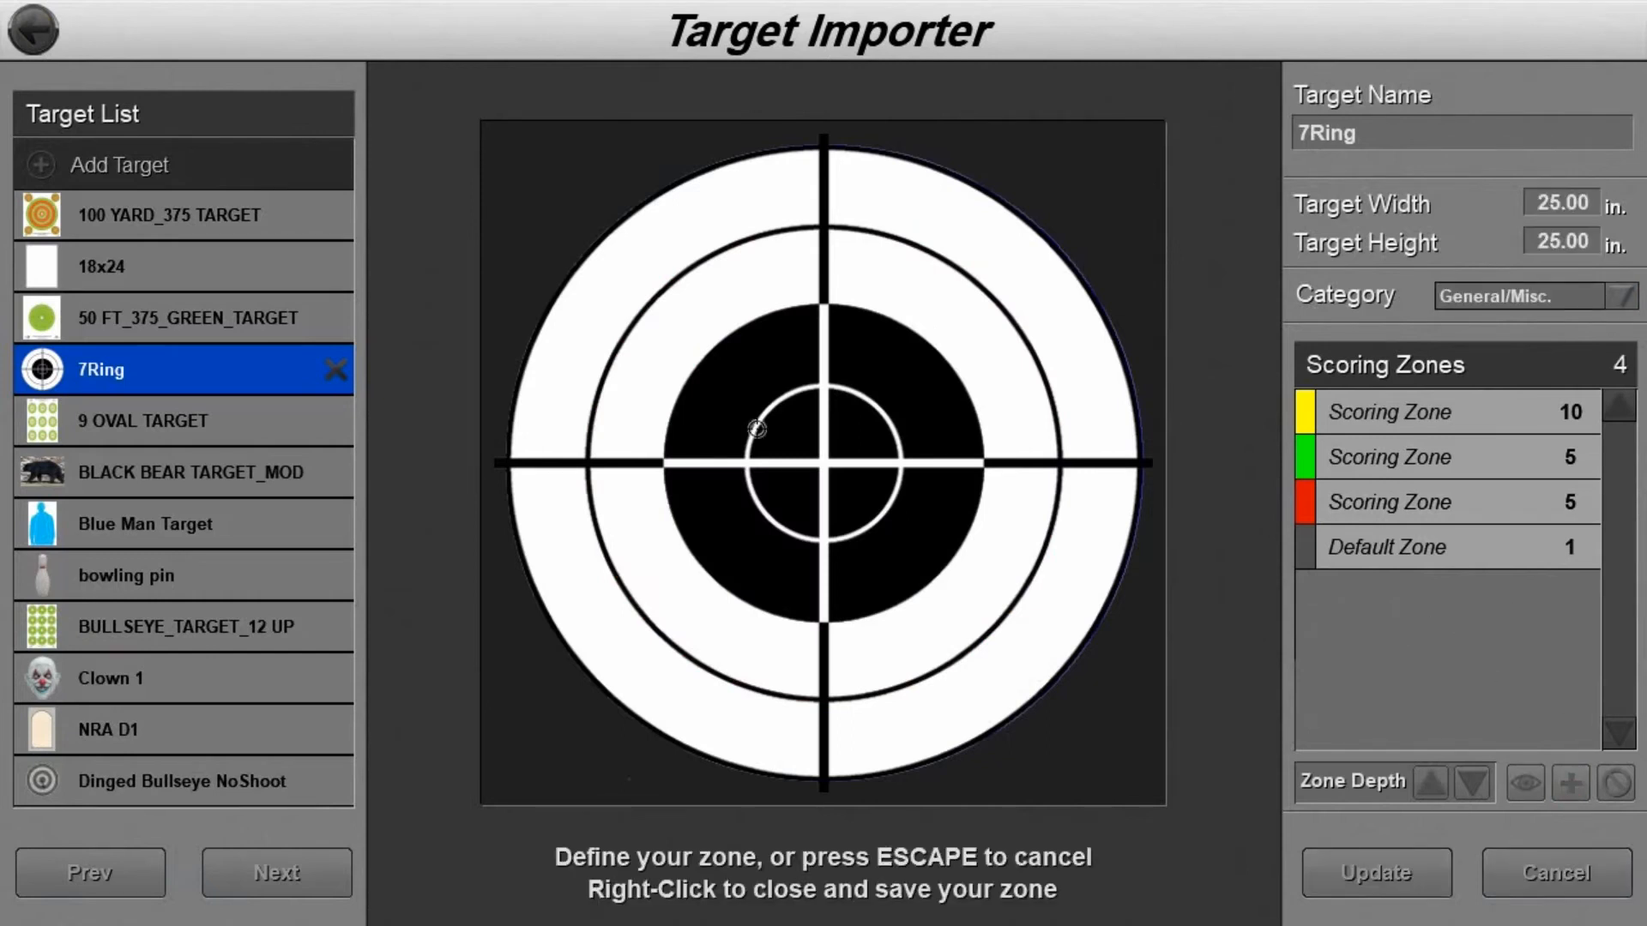
left_click(706, 251)
left_click(902, 212)
left_click(1008, 321)
left_click(1056, 501)
left_click(895, 654)
left_click(692, 614)
left_click(602, 450)
left_click(642, 330)
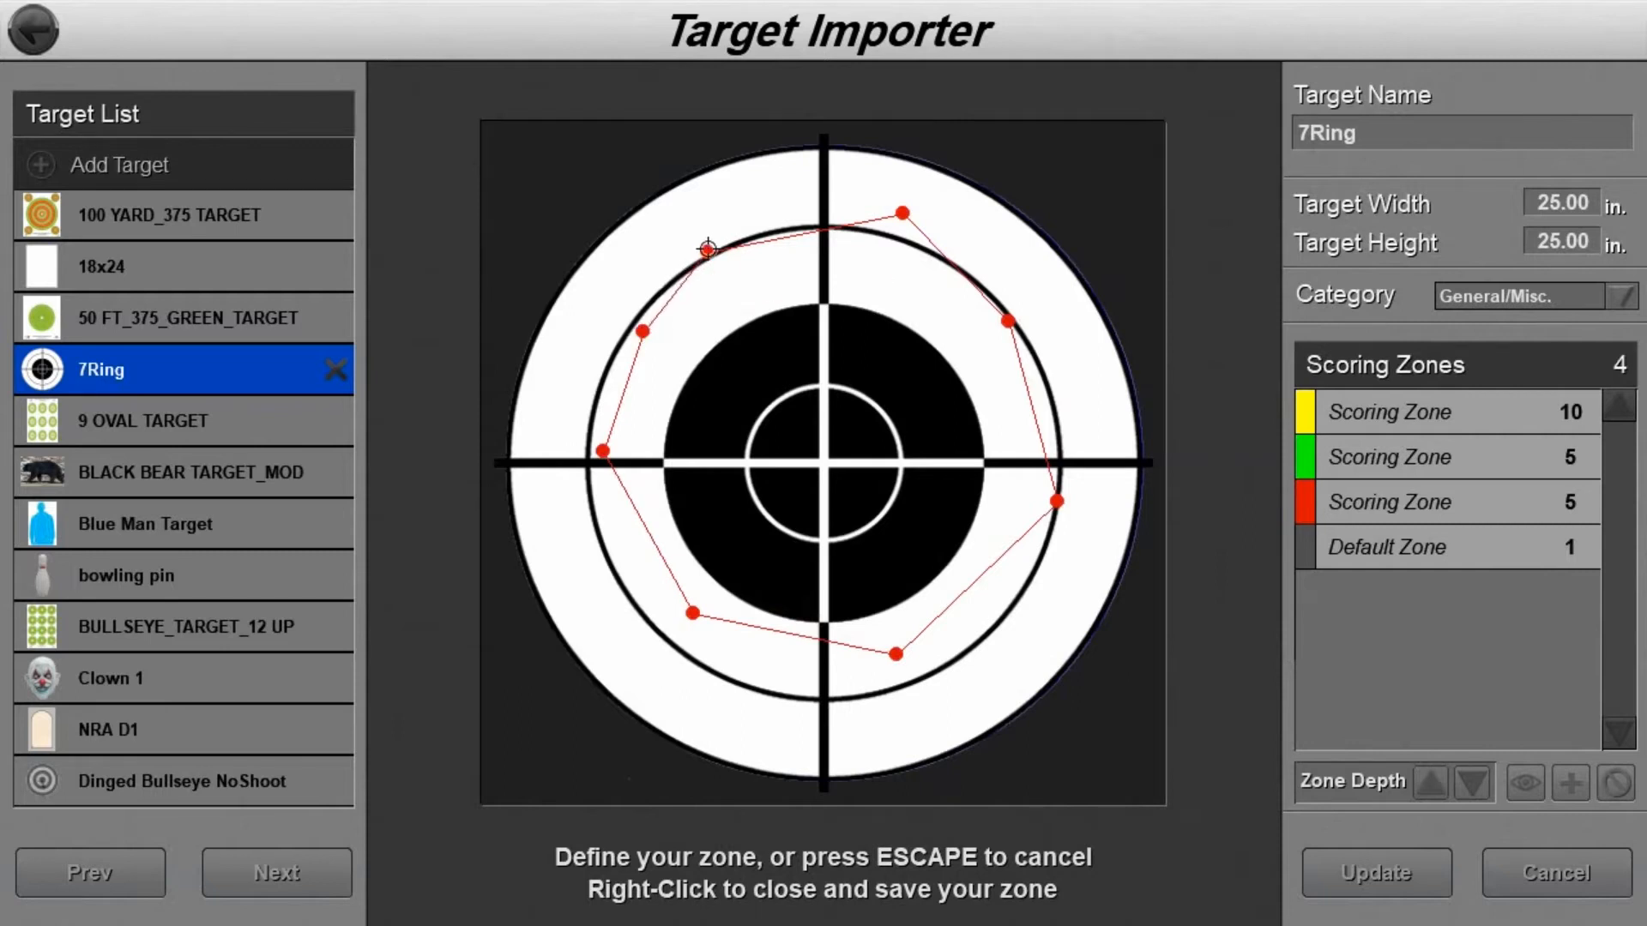
right_click(708, 248)
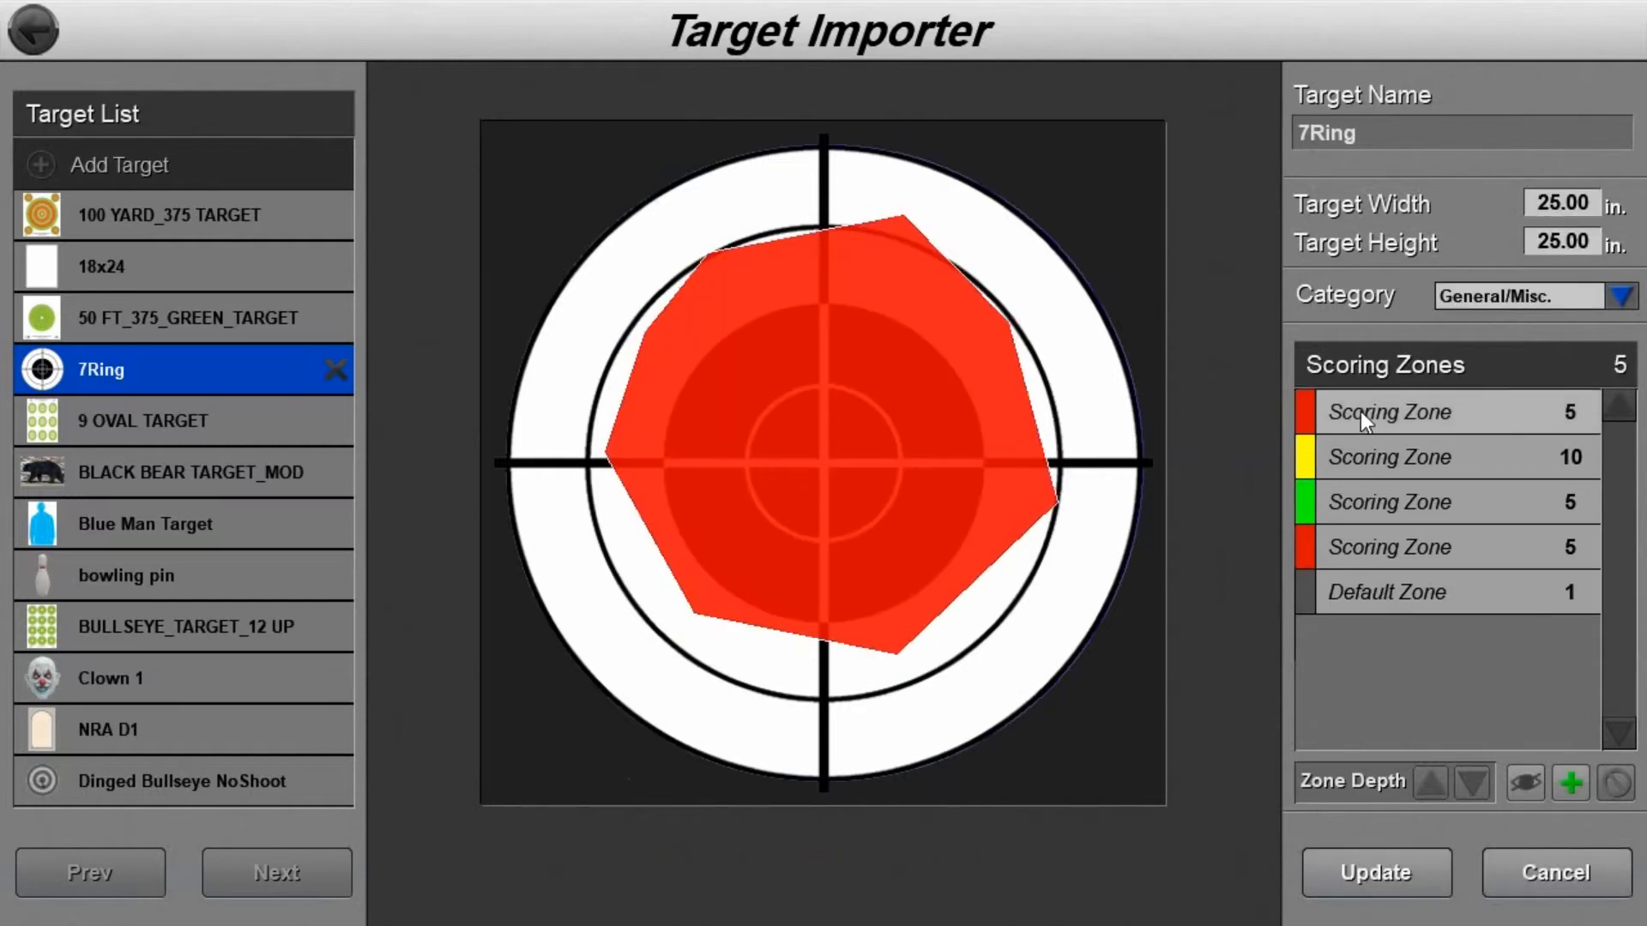
Change the new scoring zone's colour to blue with red 40, green 75 and blue 215
left_click(1305, 413)
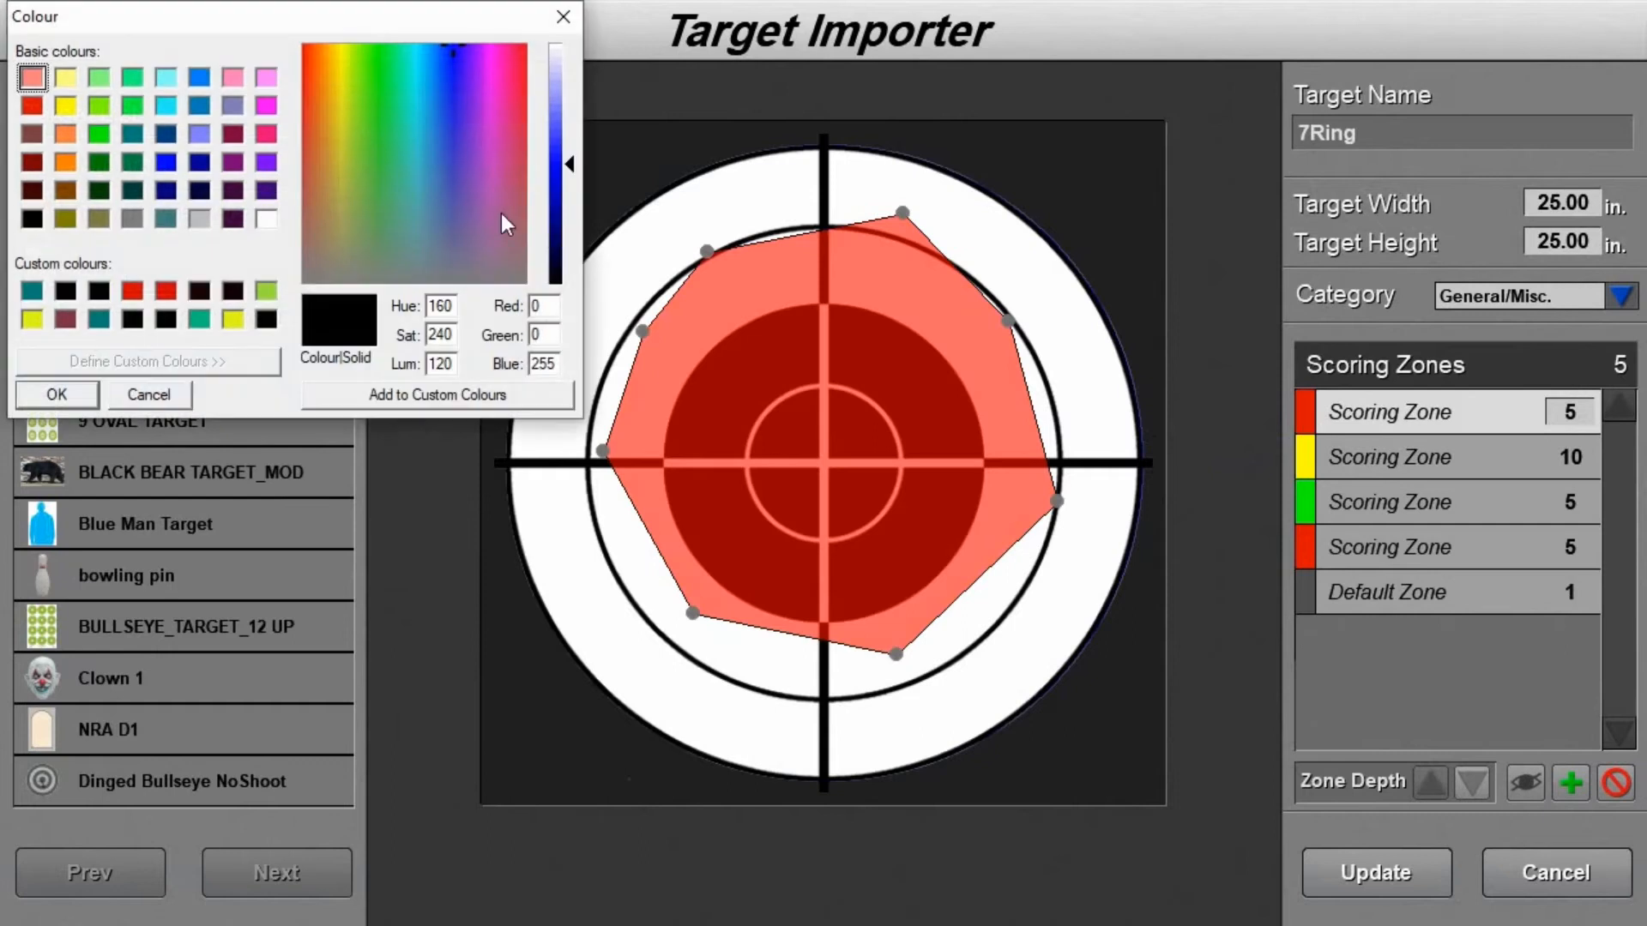
left_click_drag(377, 214, 447, 124)
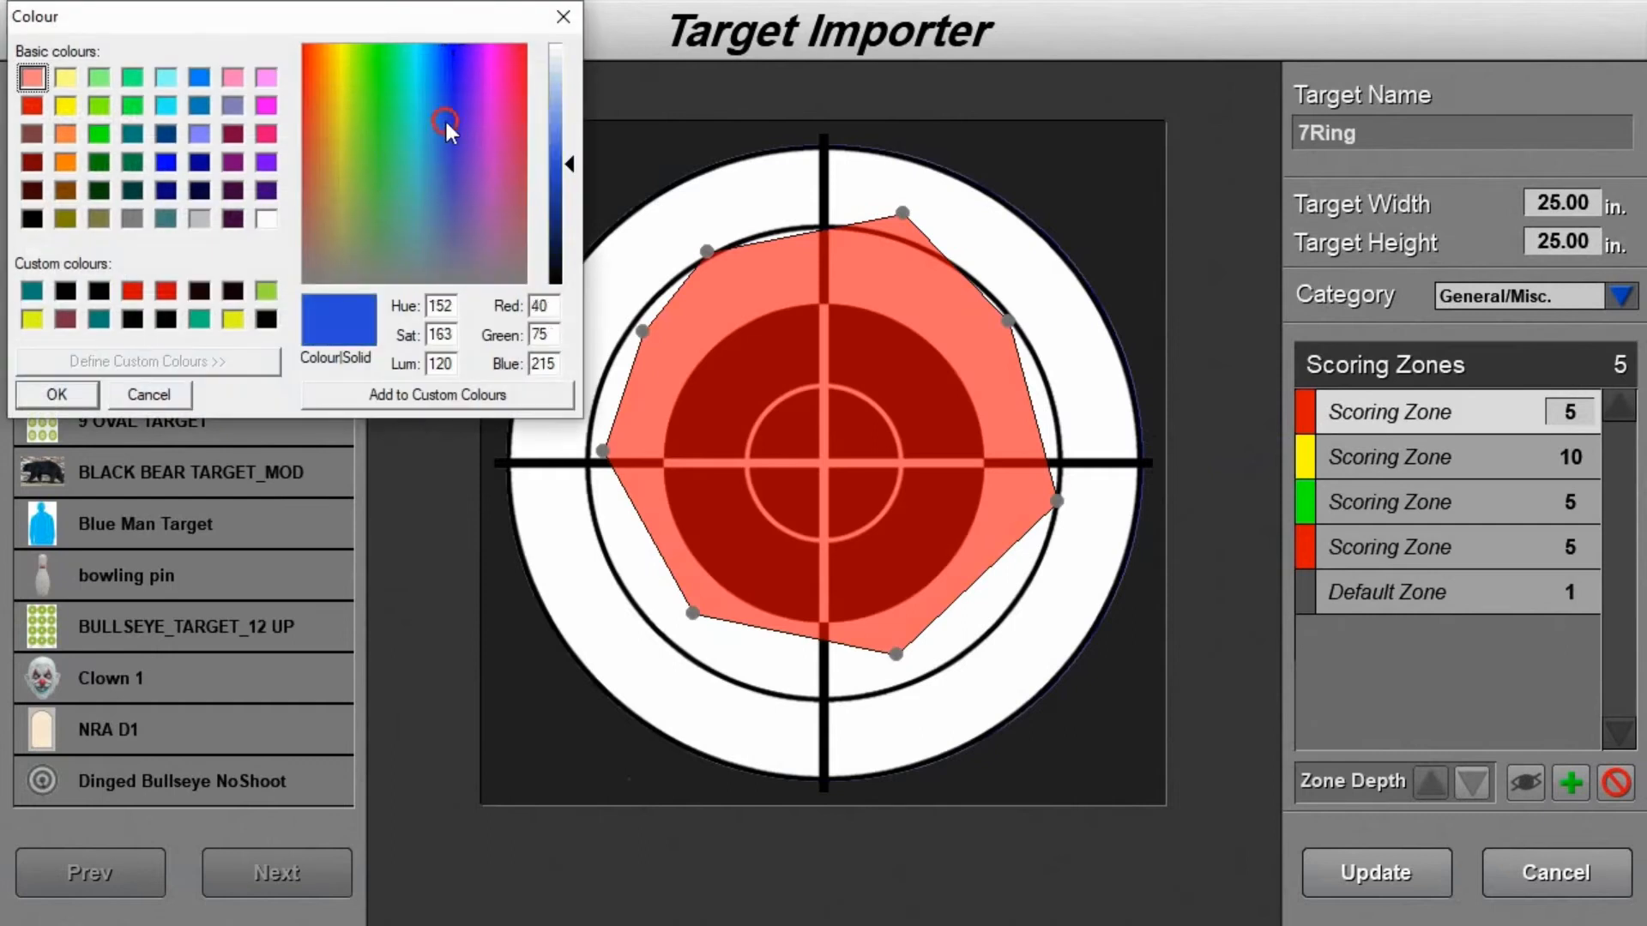
left_click(47, 399)
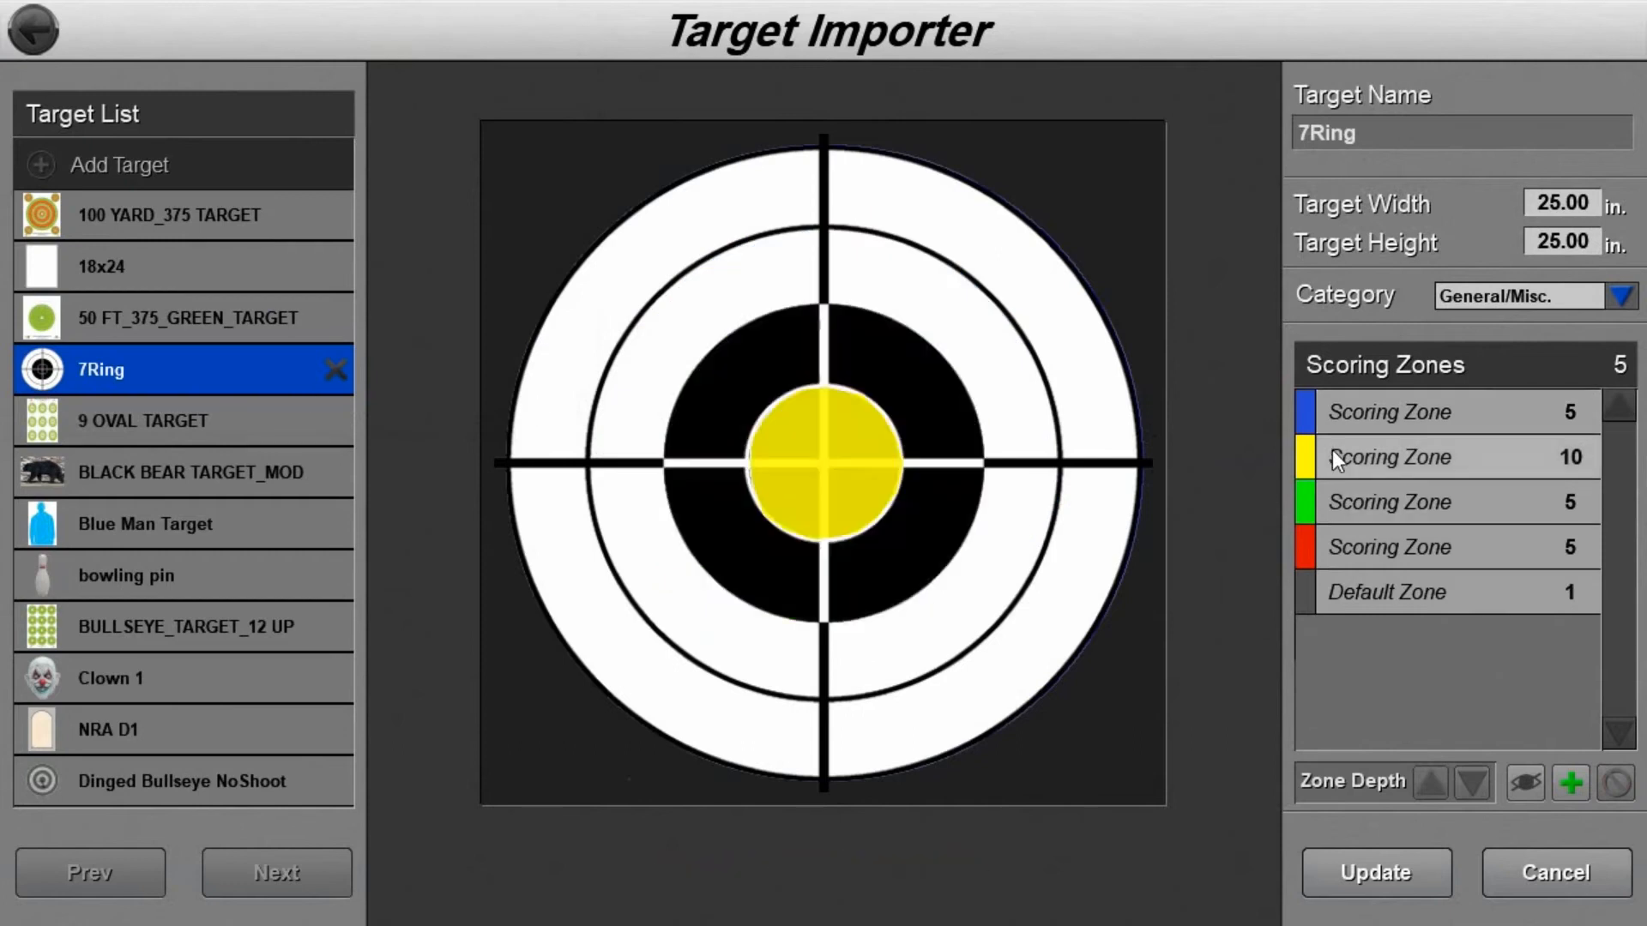
Reposition the blue zone's uppermost, leftmost and lower-left points onto the second-largest ring
left_click(1402, 415)
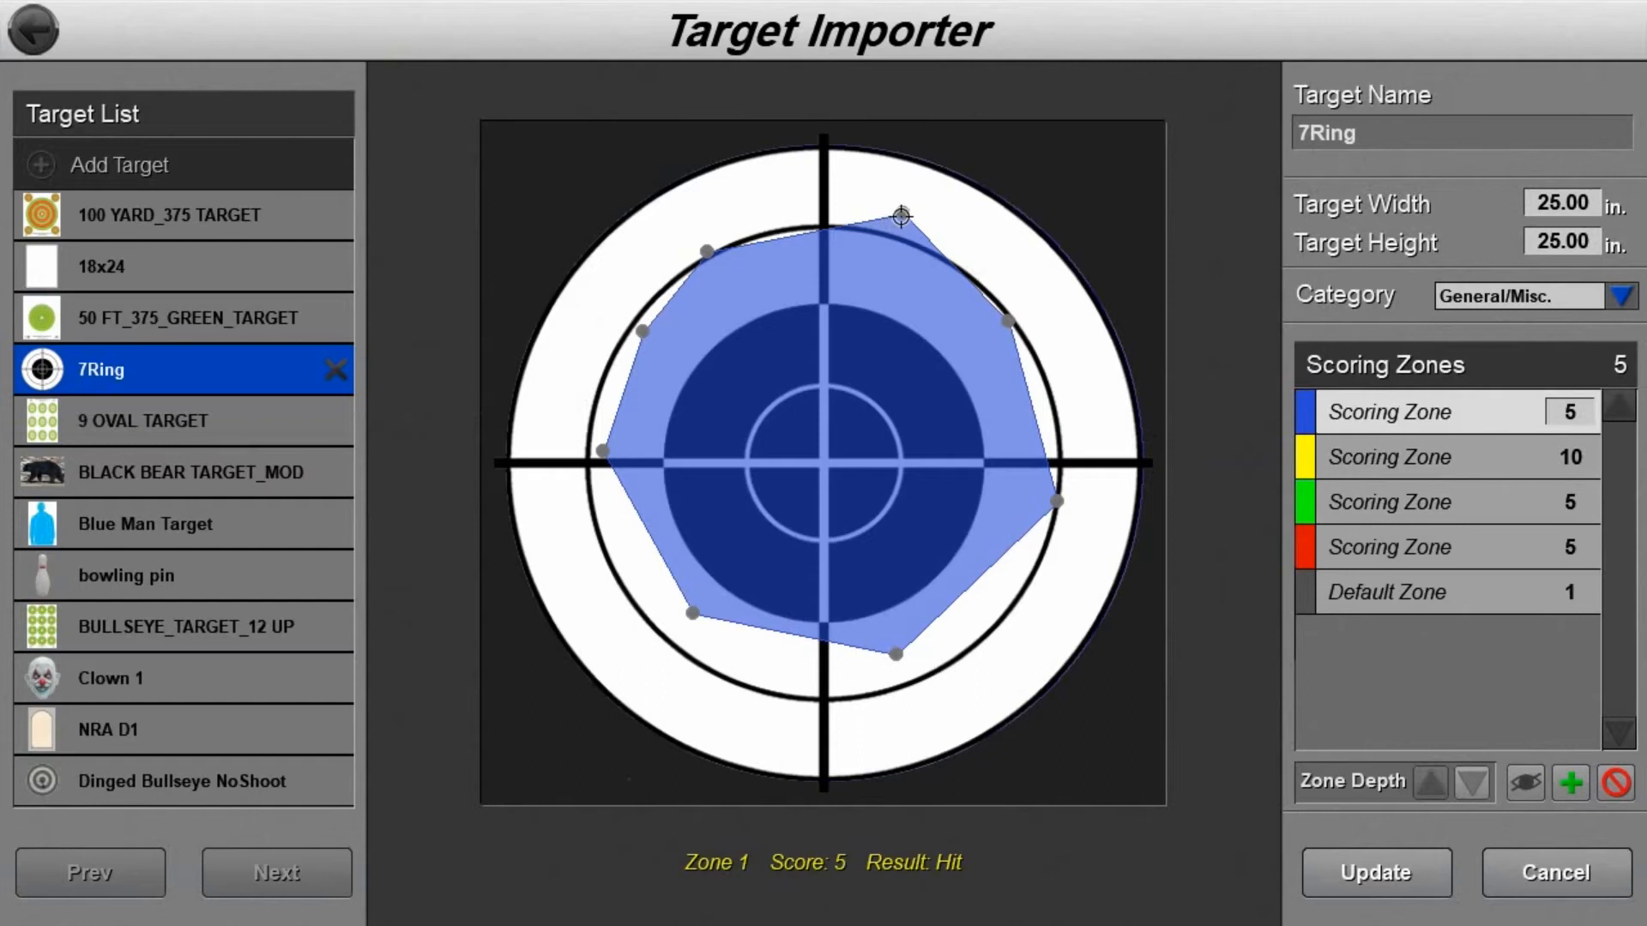
left_click_drag(901, 214, 824, 221)
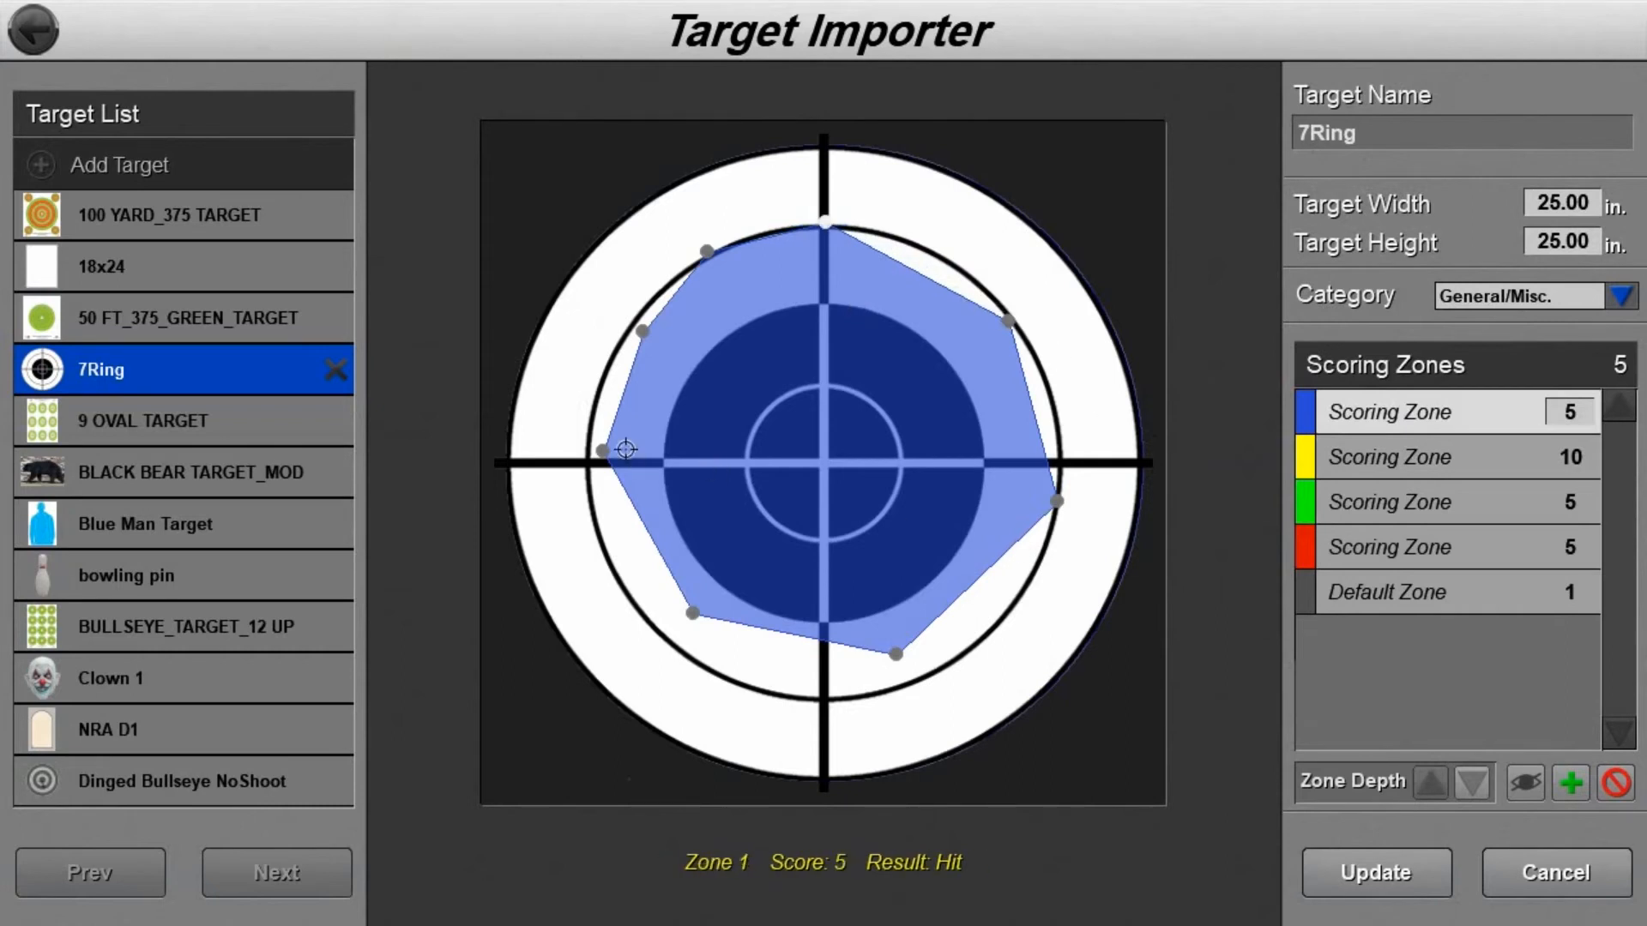
left_click_drag(609, 450, 588, 451)
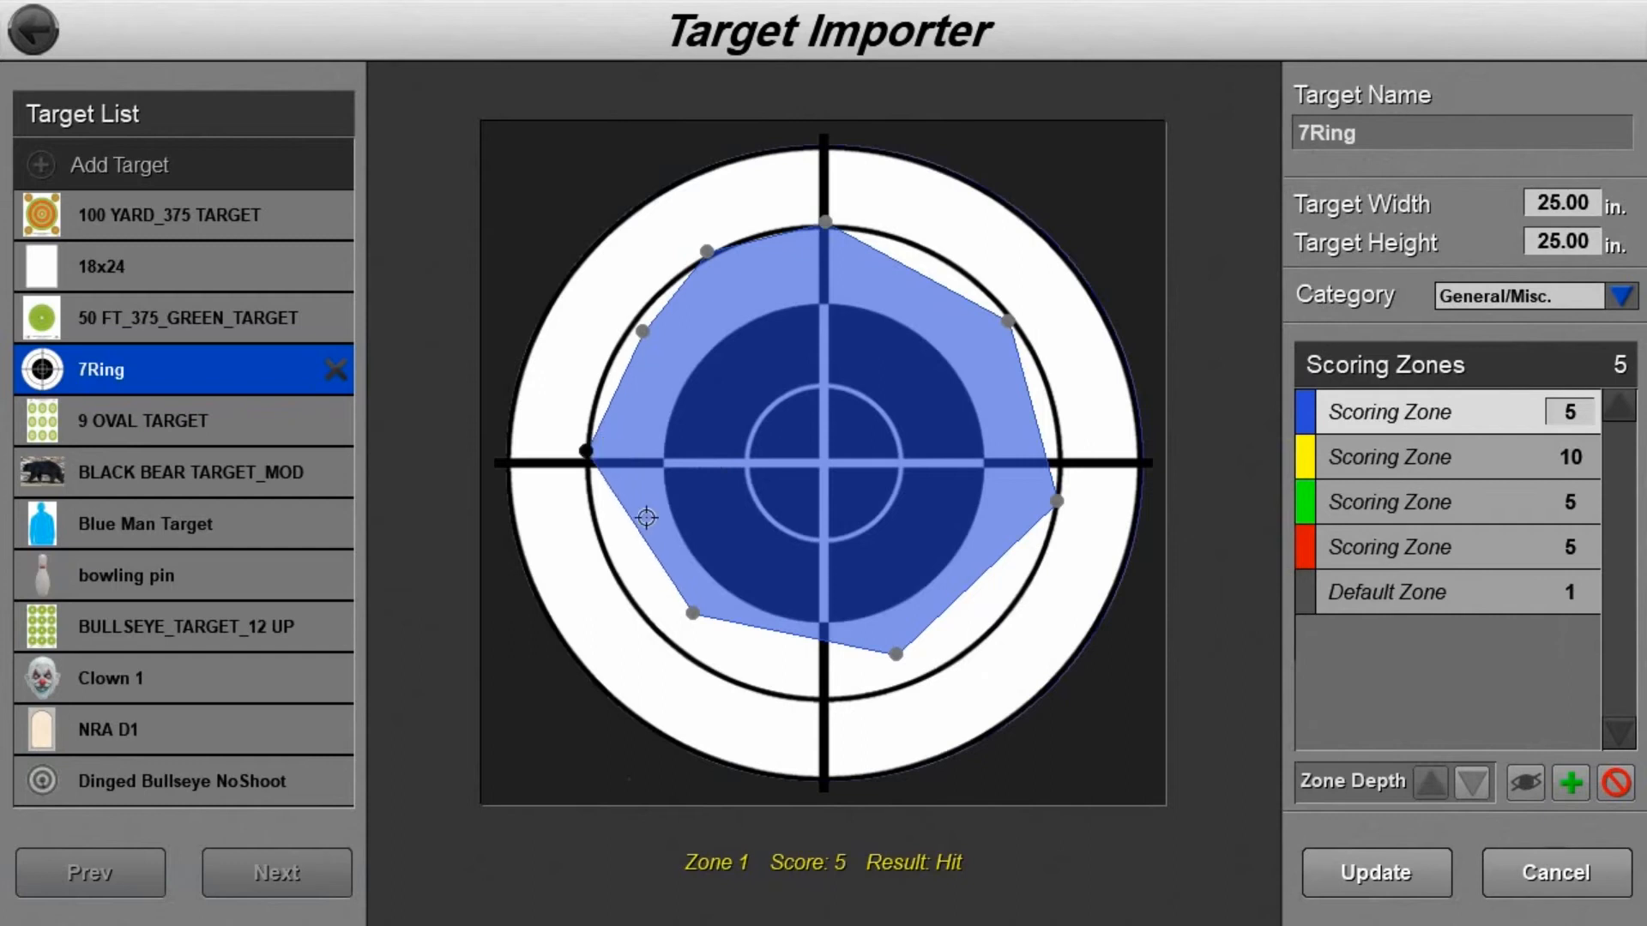
left_click_drag(691, 618, 691, 629)
key("Left")
key("Left")
key("Left")
key("Left")
key("Left")
key("Left")
key("Left")
key("Left")
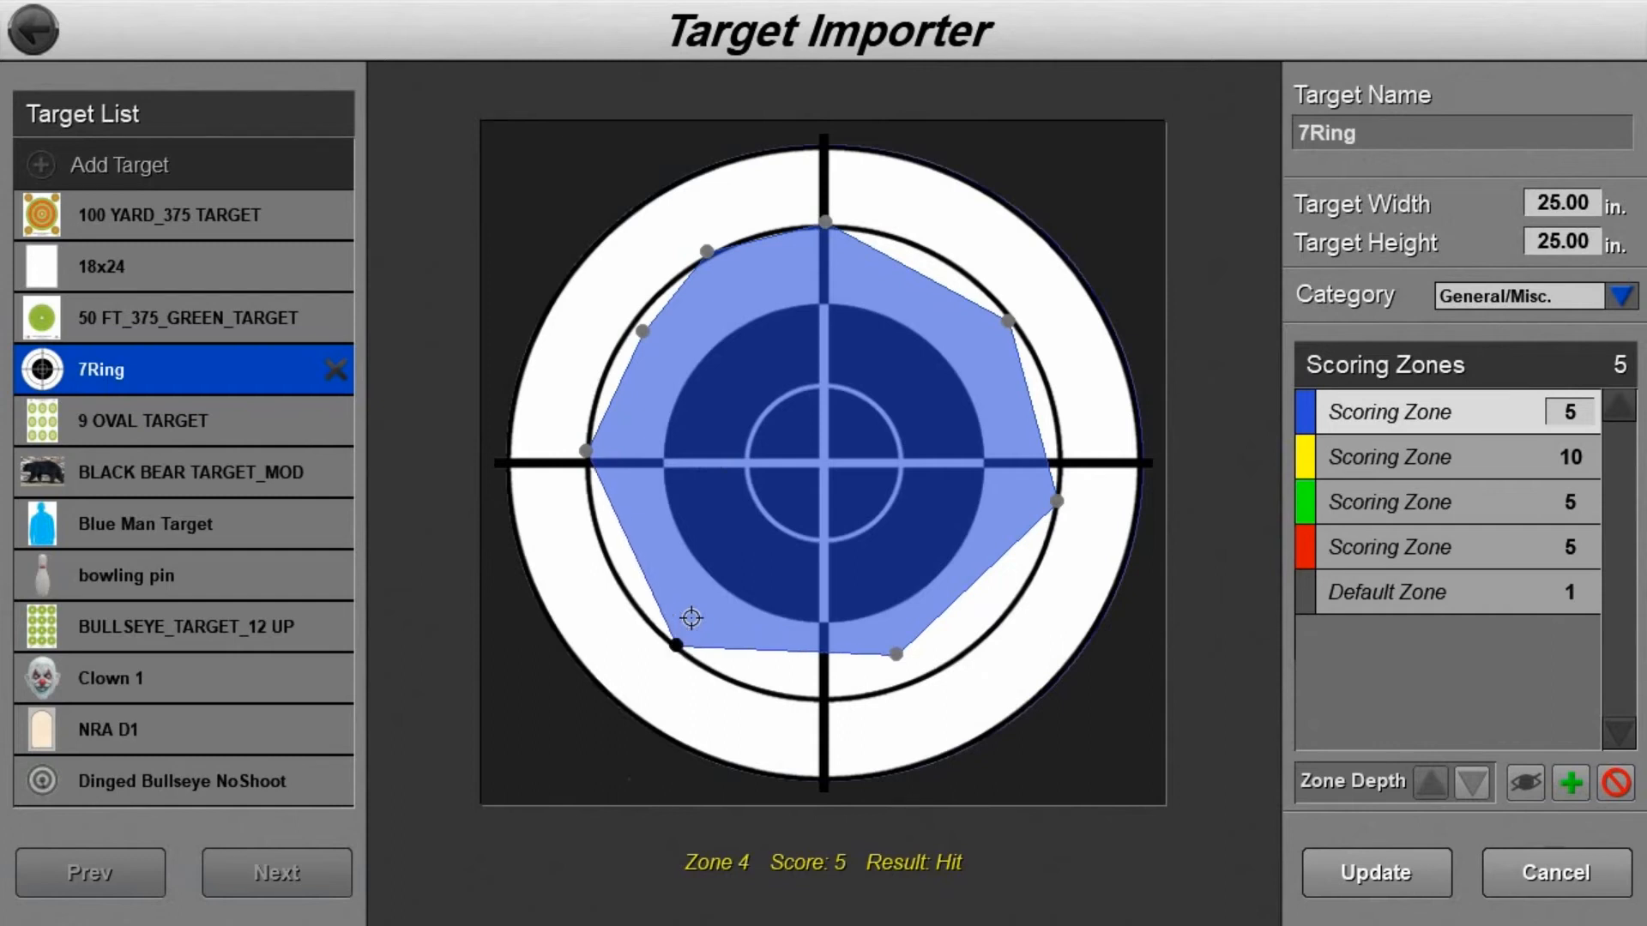
Nudge the blue zone's lower-right point straight down onto the second-largest ring
left_click(896, 654)
key("Down")
key("Down")
key("Down")
key("Down")
key("Down")
key("Down")
key("Down")
key("Down")
key("Down")
key("Down")
key("Down")
key("Down")
key("Down")
key("Down")
key("Down")
key("Down")
key("Down")
key("Down")
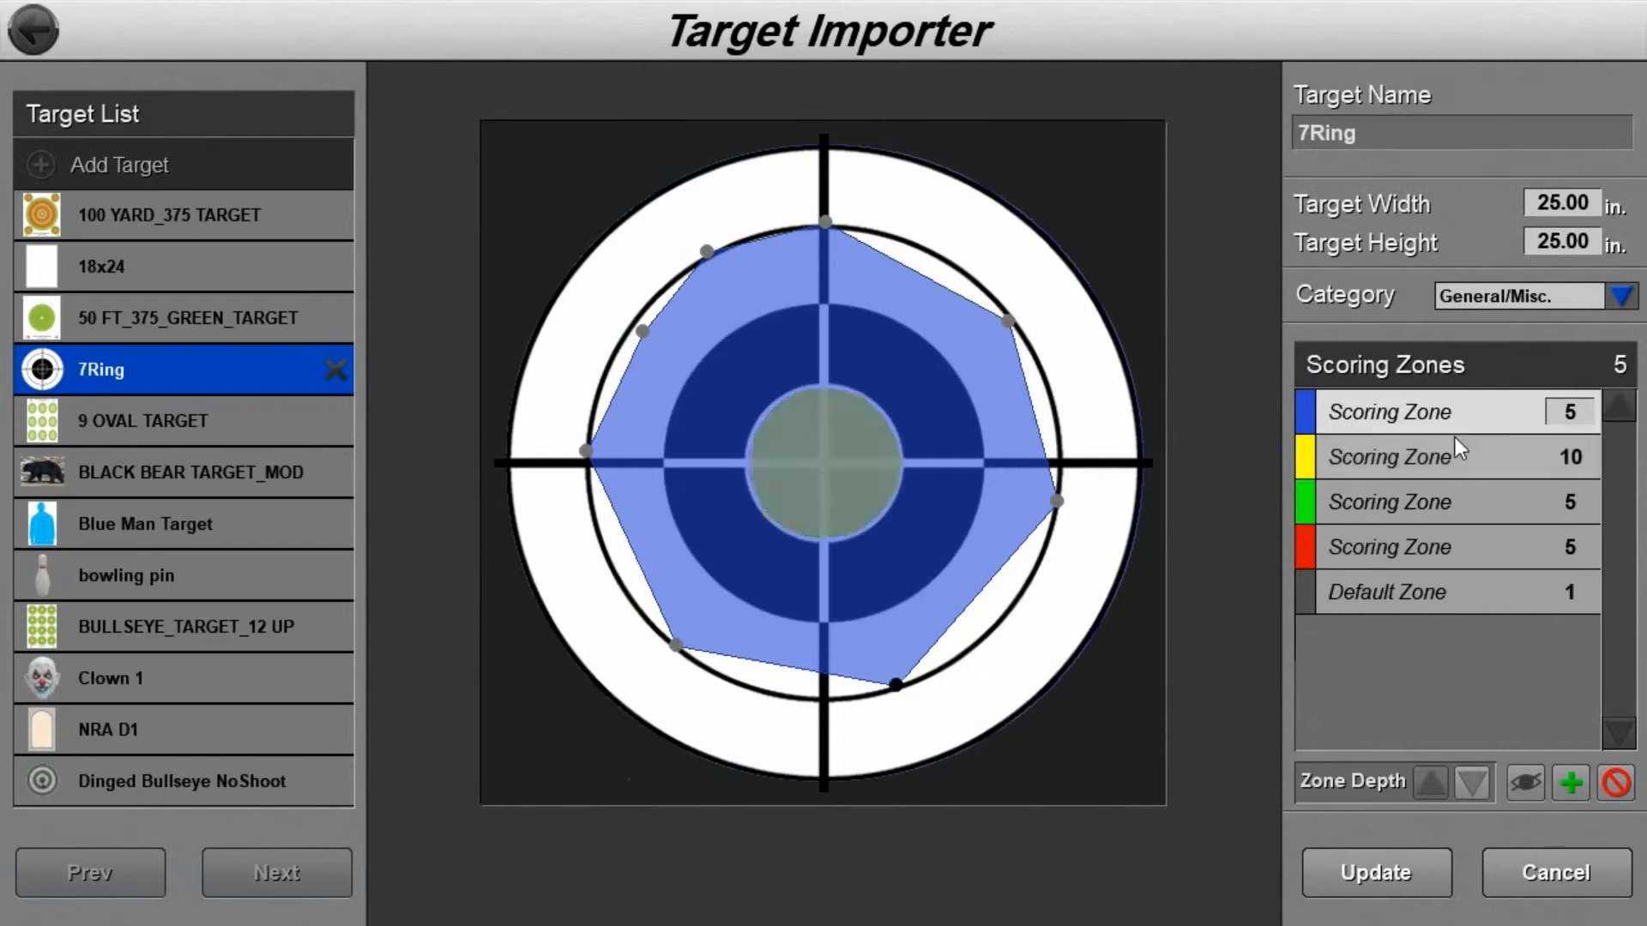
Set the blue scoring zone's score to 20
left_click(1581, 413)
type("25.0")
left_click(1521, 466)
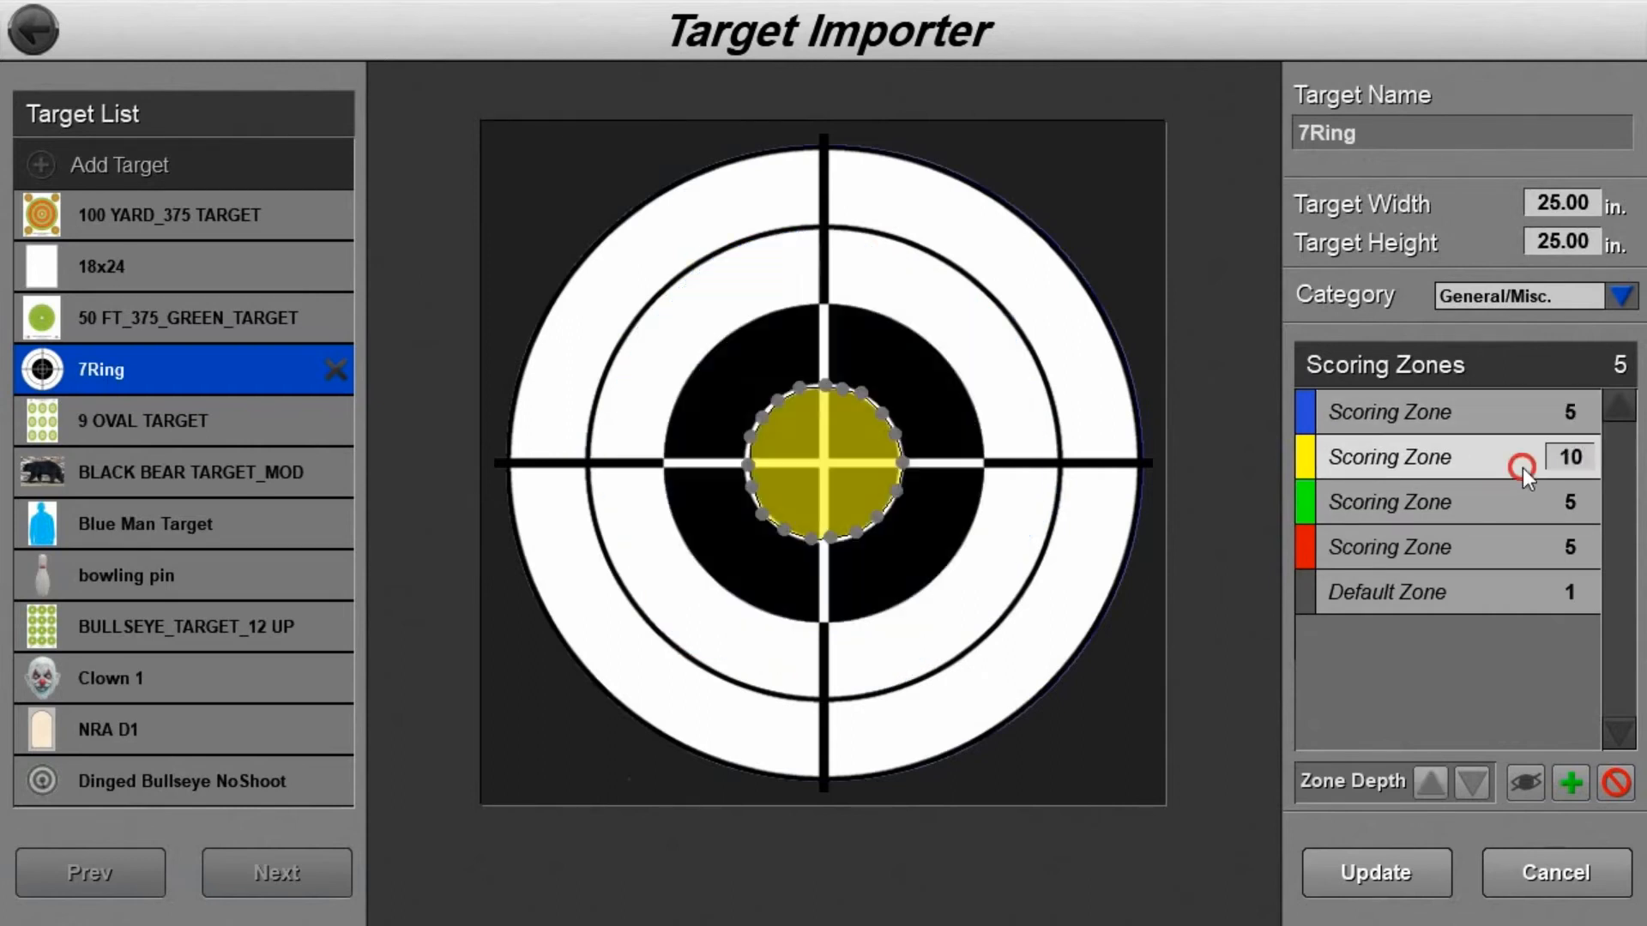
left_click(1499, 419)
left_click(1581, 418)
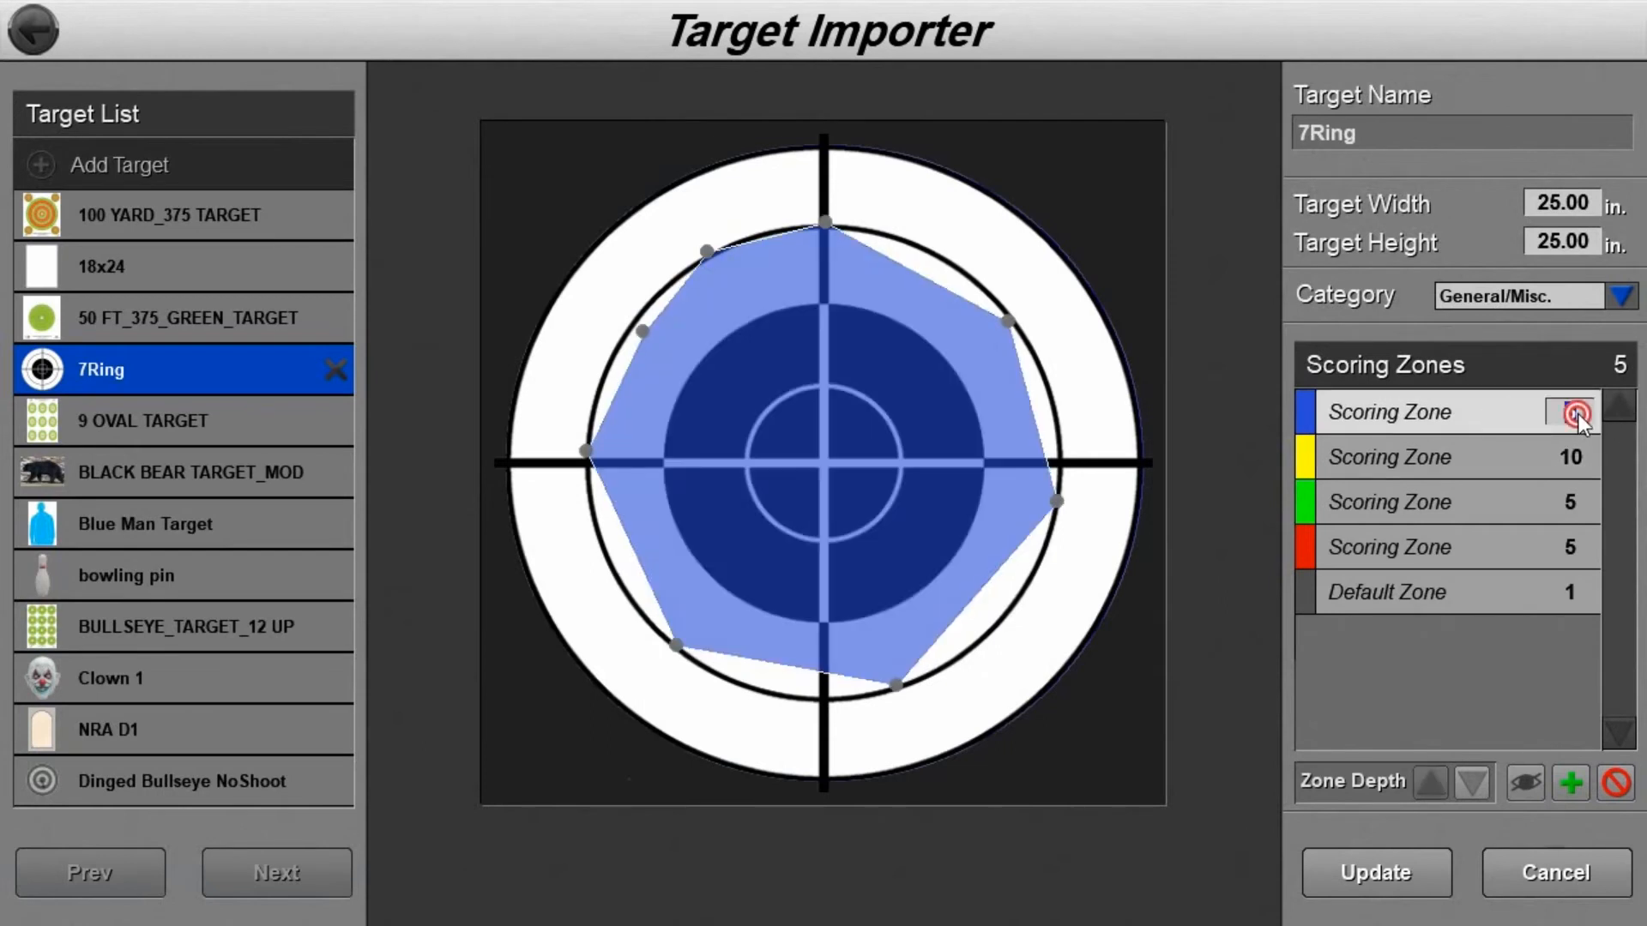
type("20")
left_click(1547, 470)
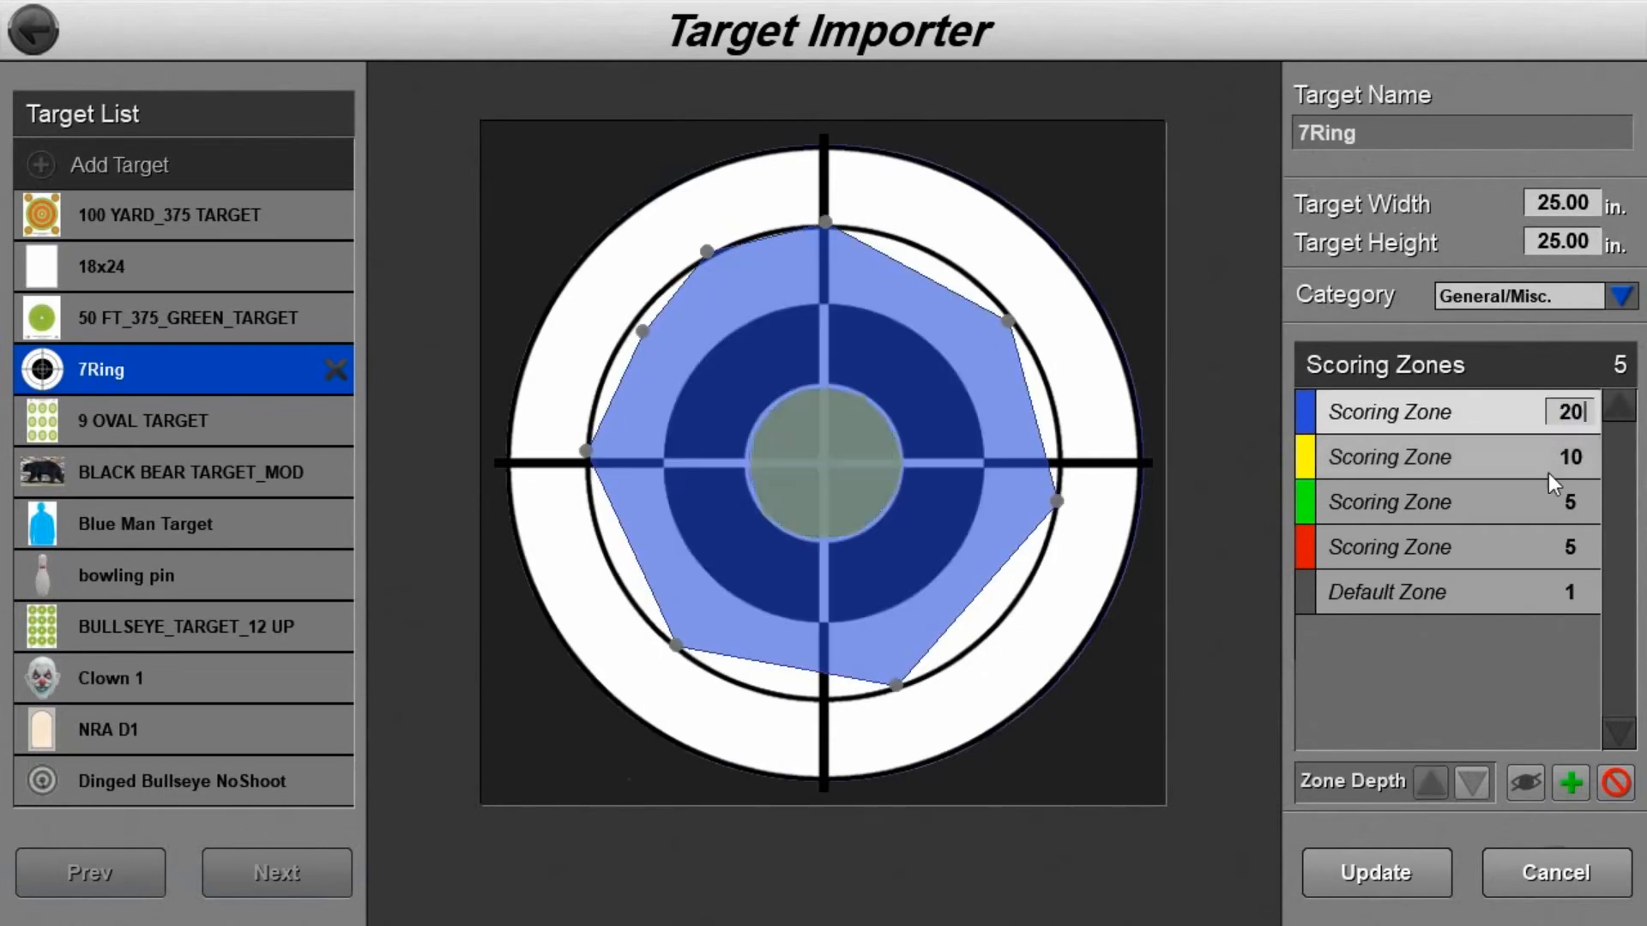
left_click(1565, 457)
left_click(1573, 414)
left_click(1574, 417)
type("20")
left_click(1556, 447)
left_click(1558, 455)
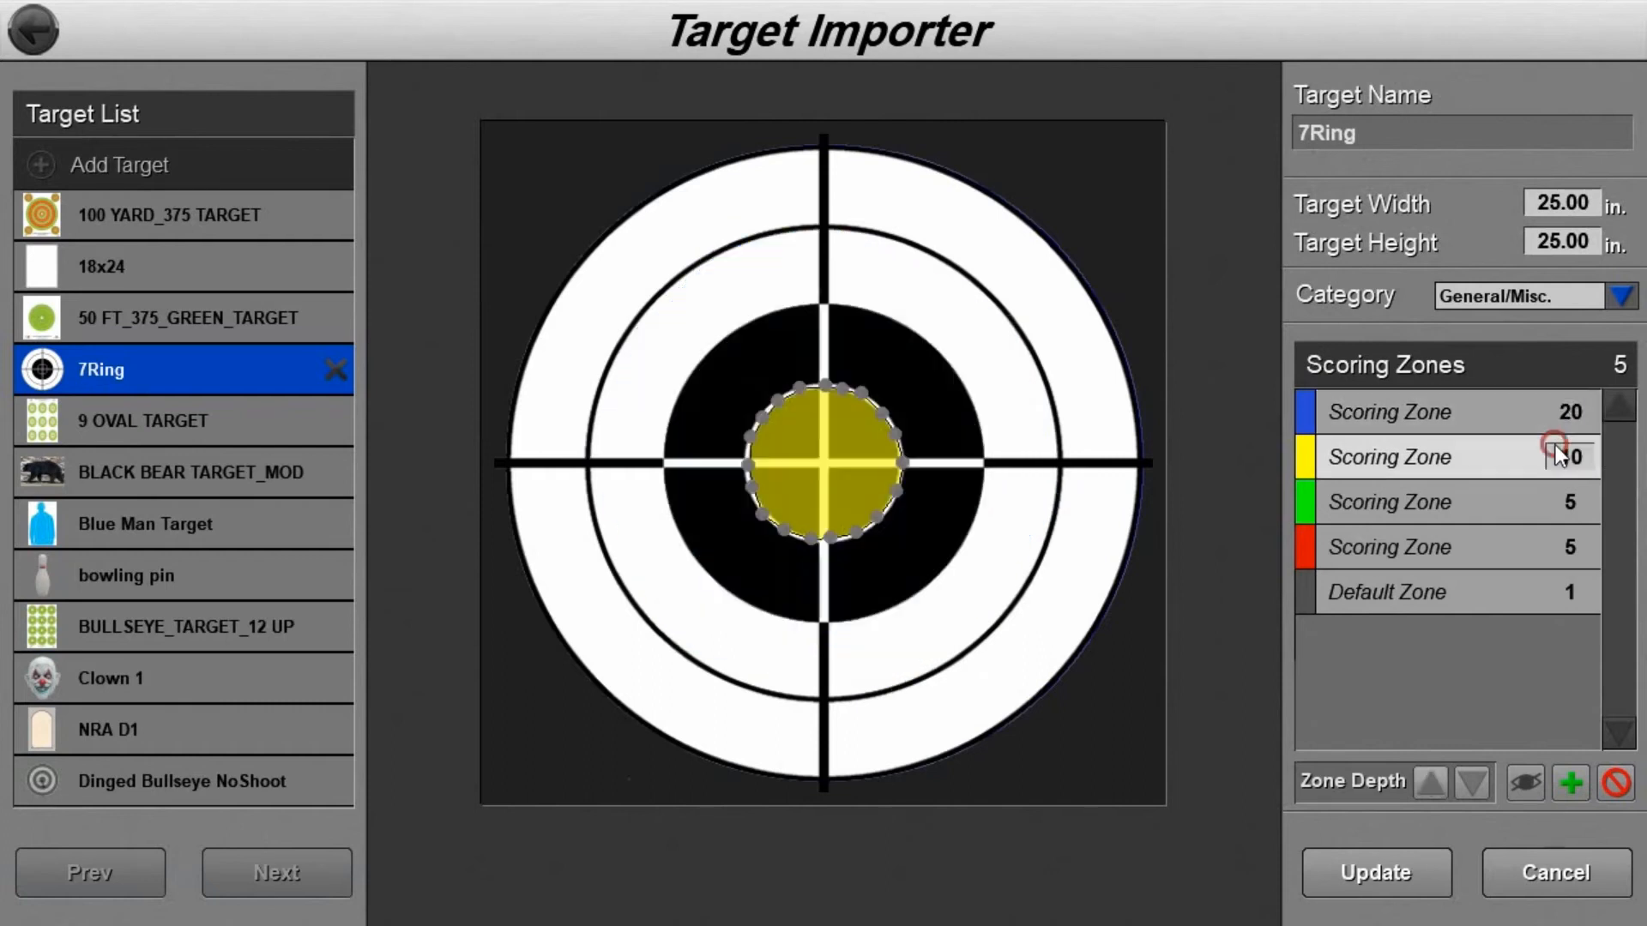
Lower the blue scoring zone by two depth levels so it sits between the green and red zones
left_click(1537, 415)
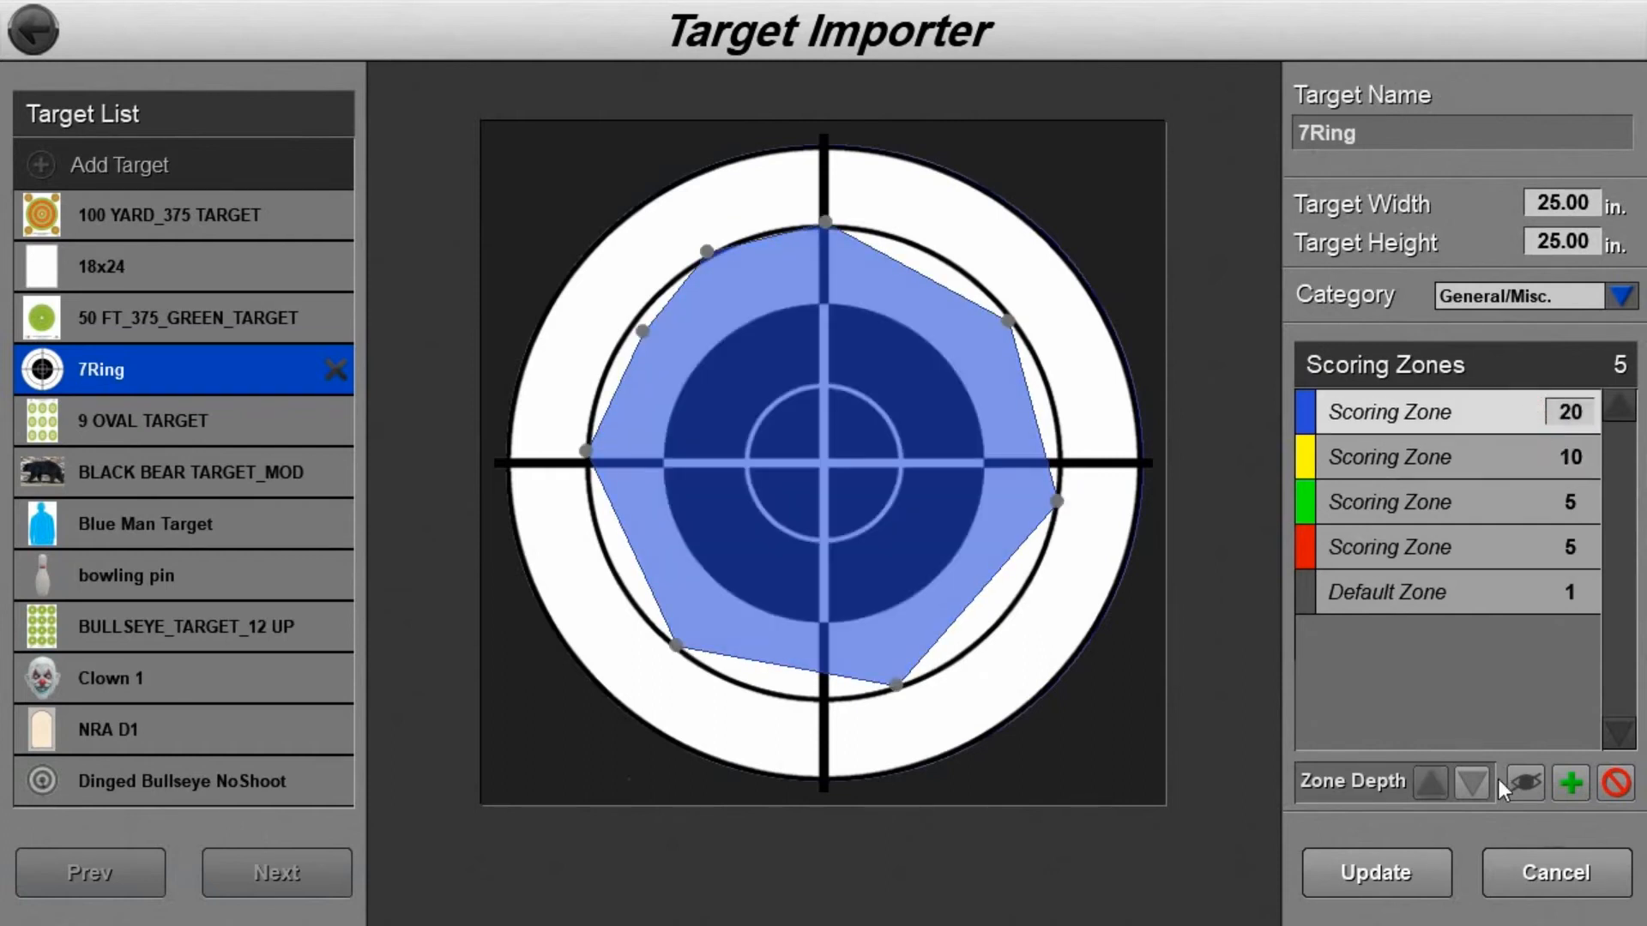
left_click(1476, 780)
left_click(1476, 780)
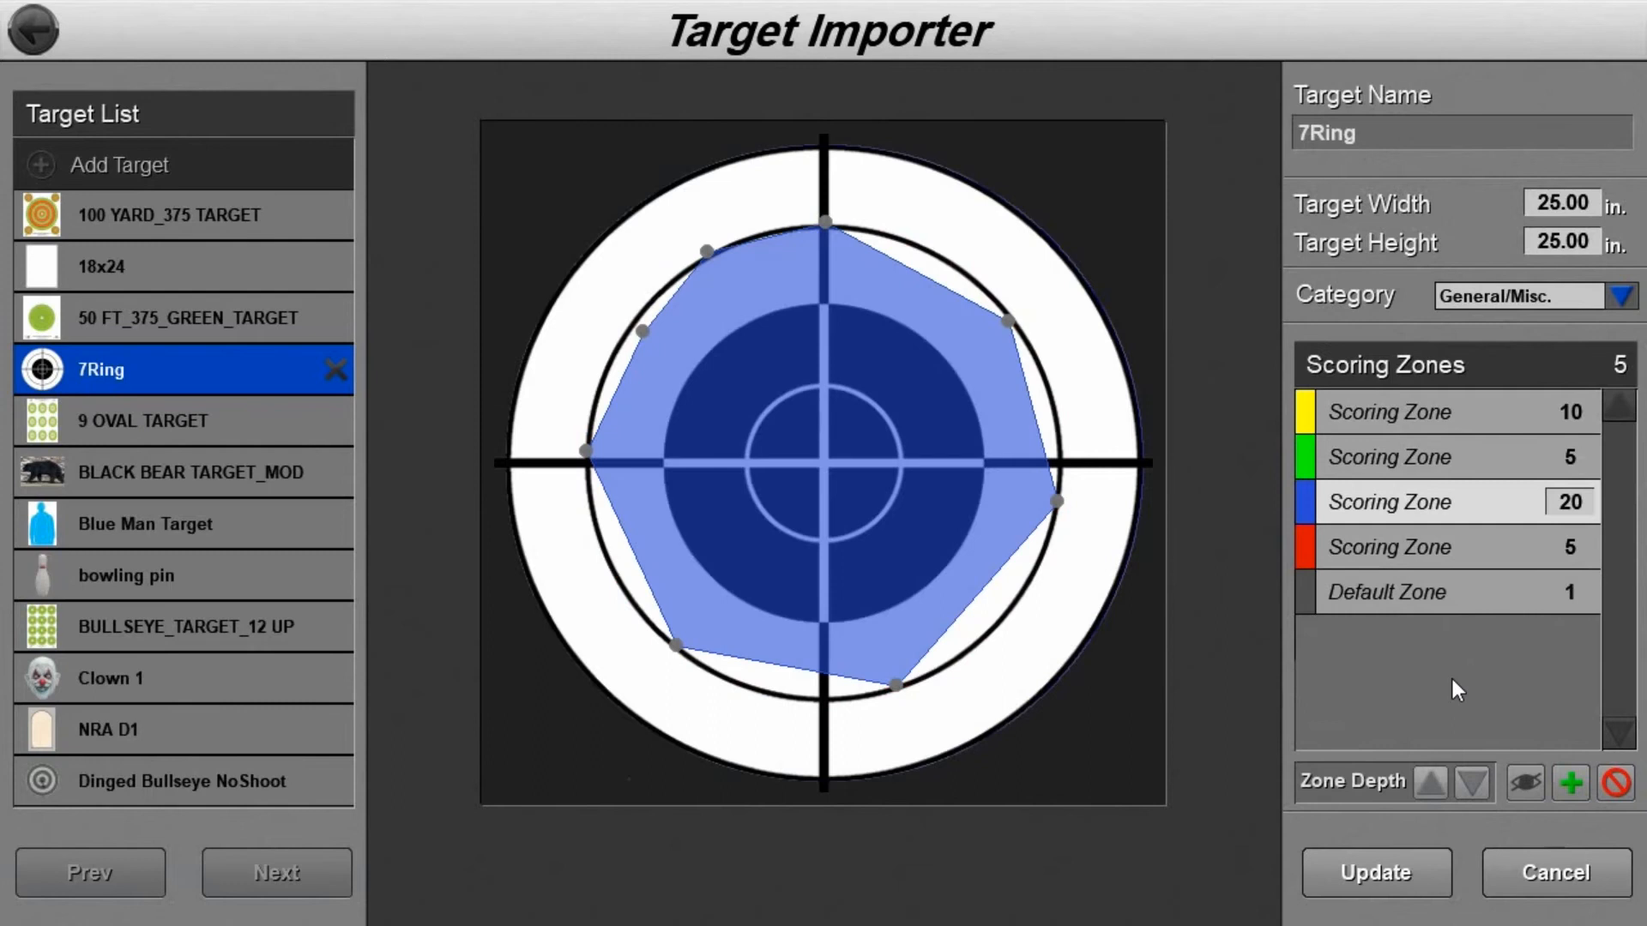
Raise the blue scoring zone by two depth levels to the top of the zone order
left_click(1496, 452)
left_click(1477, 500)
left_click(1441, 782)
left_click(1441, 782)
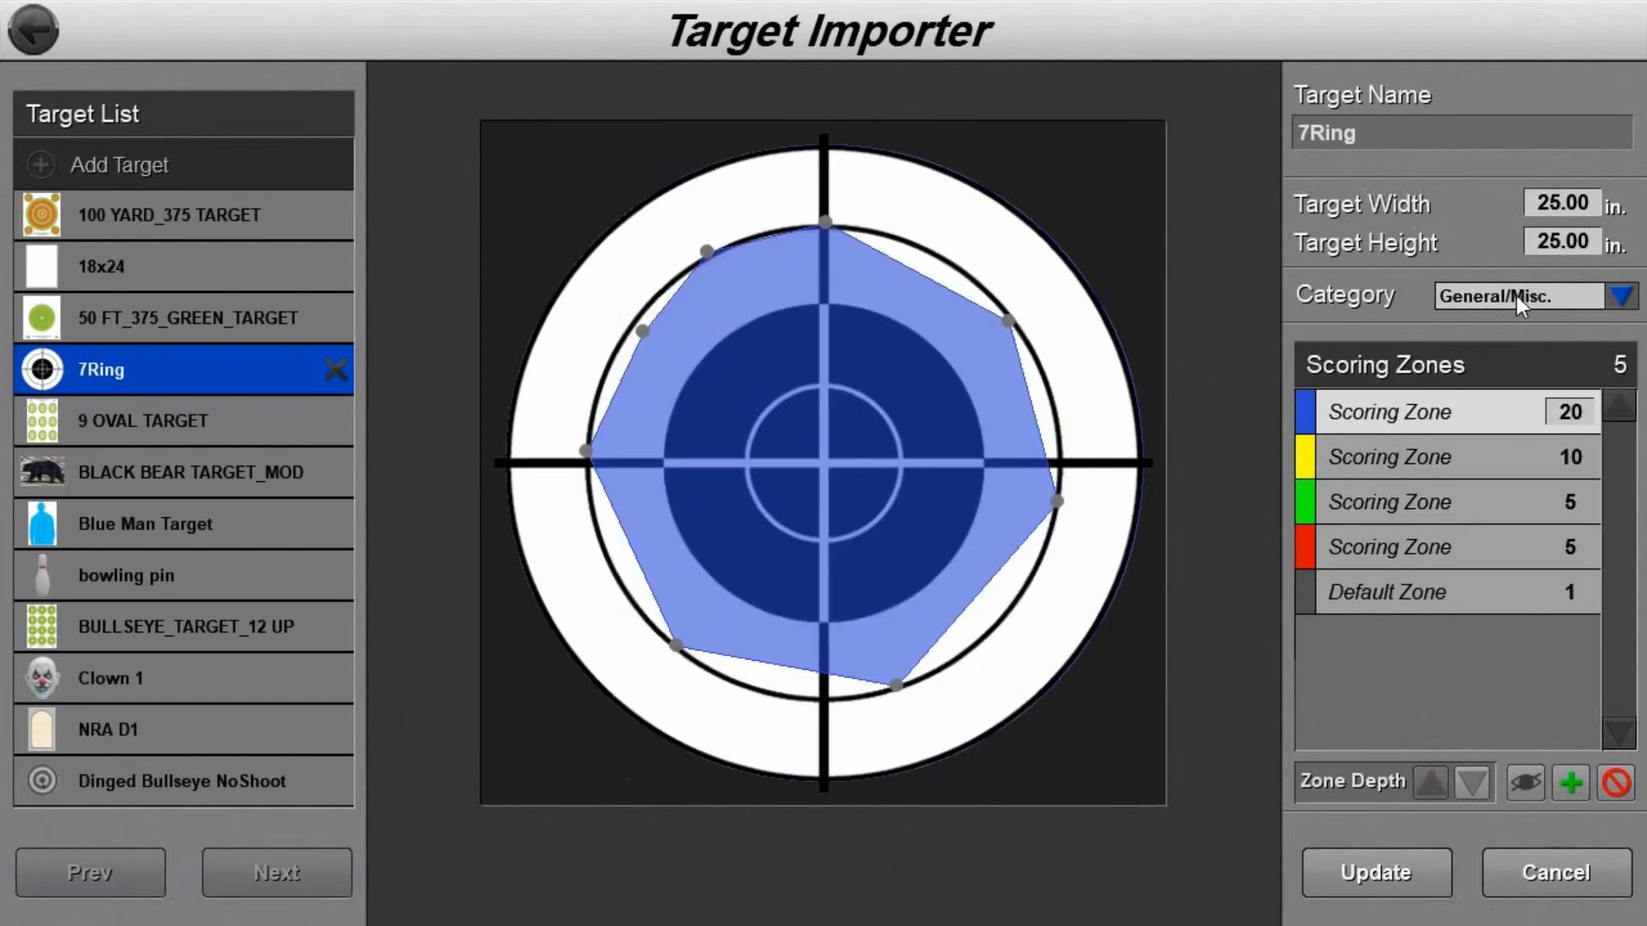
Check the available target categories and discard the unsaved changes to the 7Ring target
left_click(1614, 294)
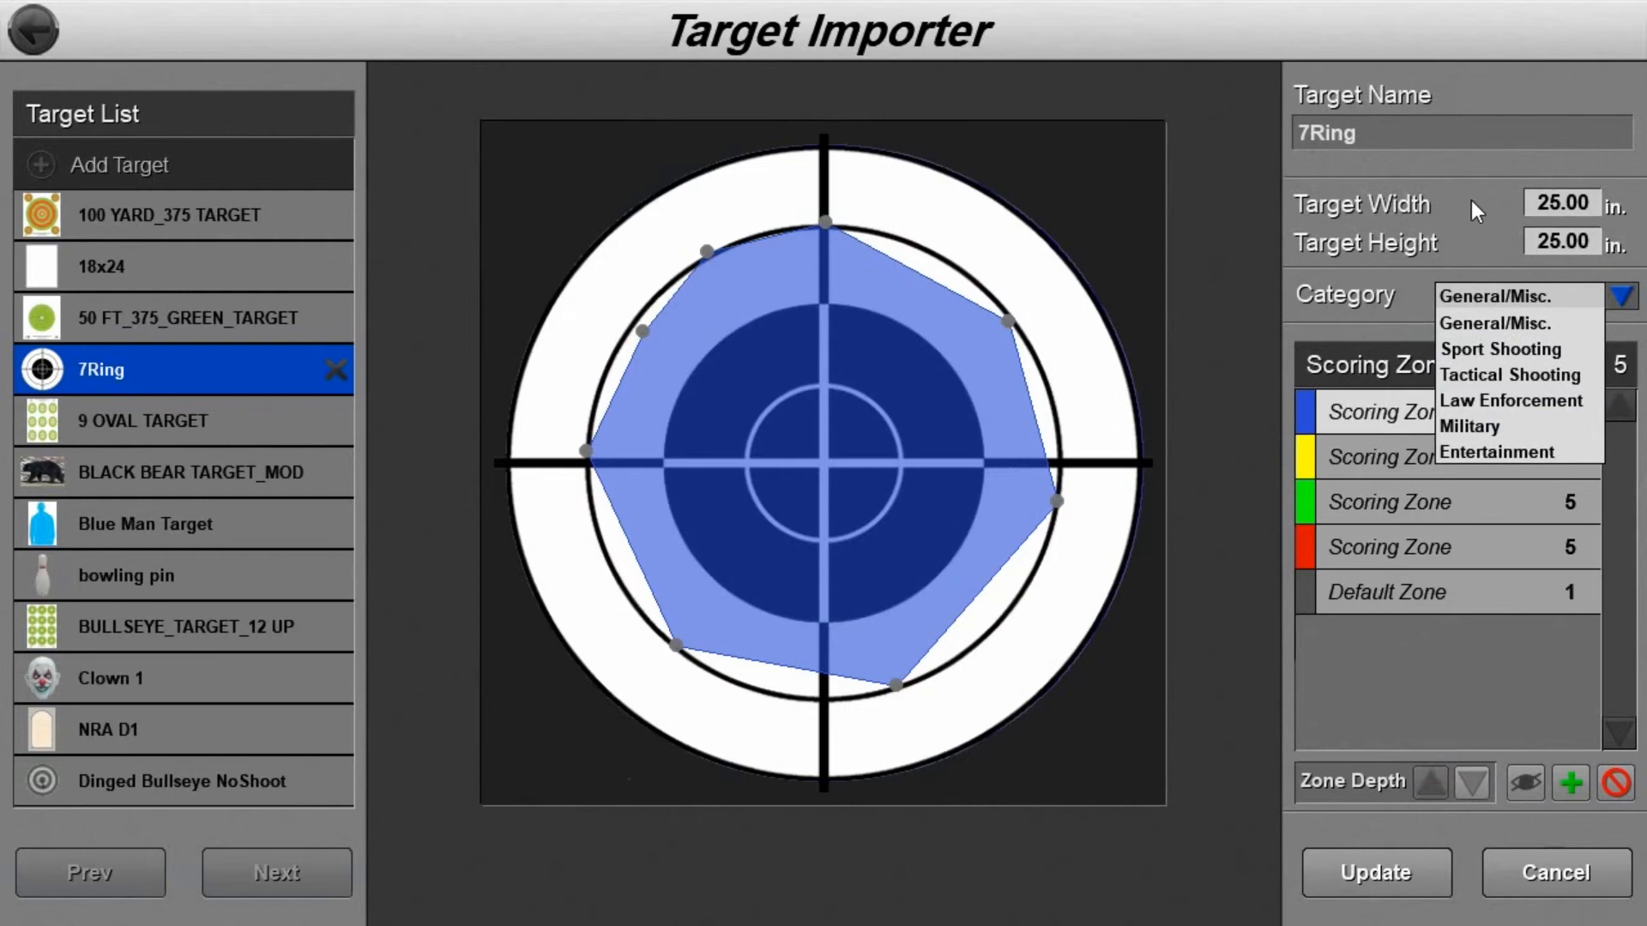
left_click(1490, 161)
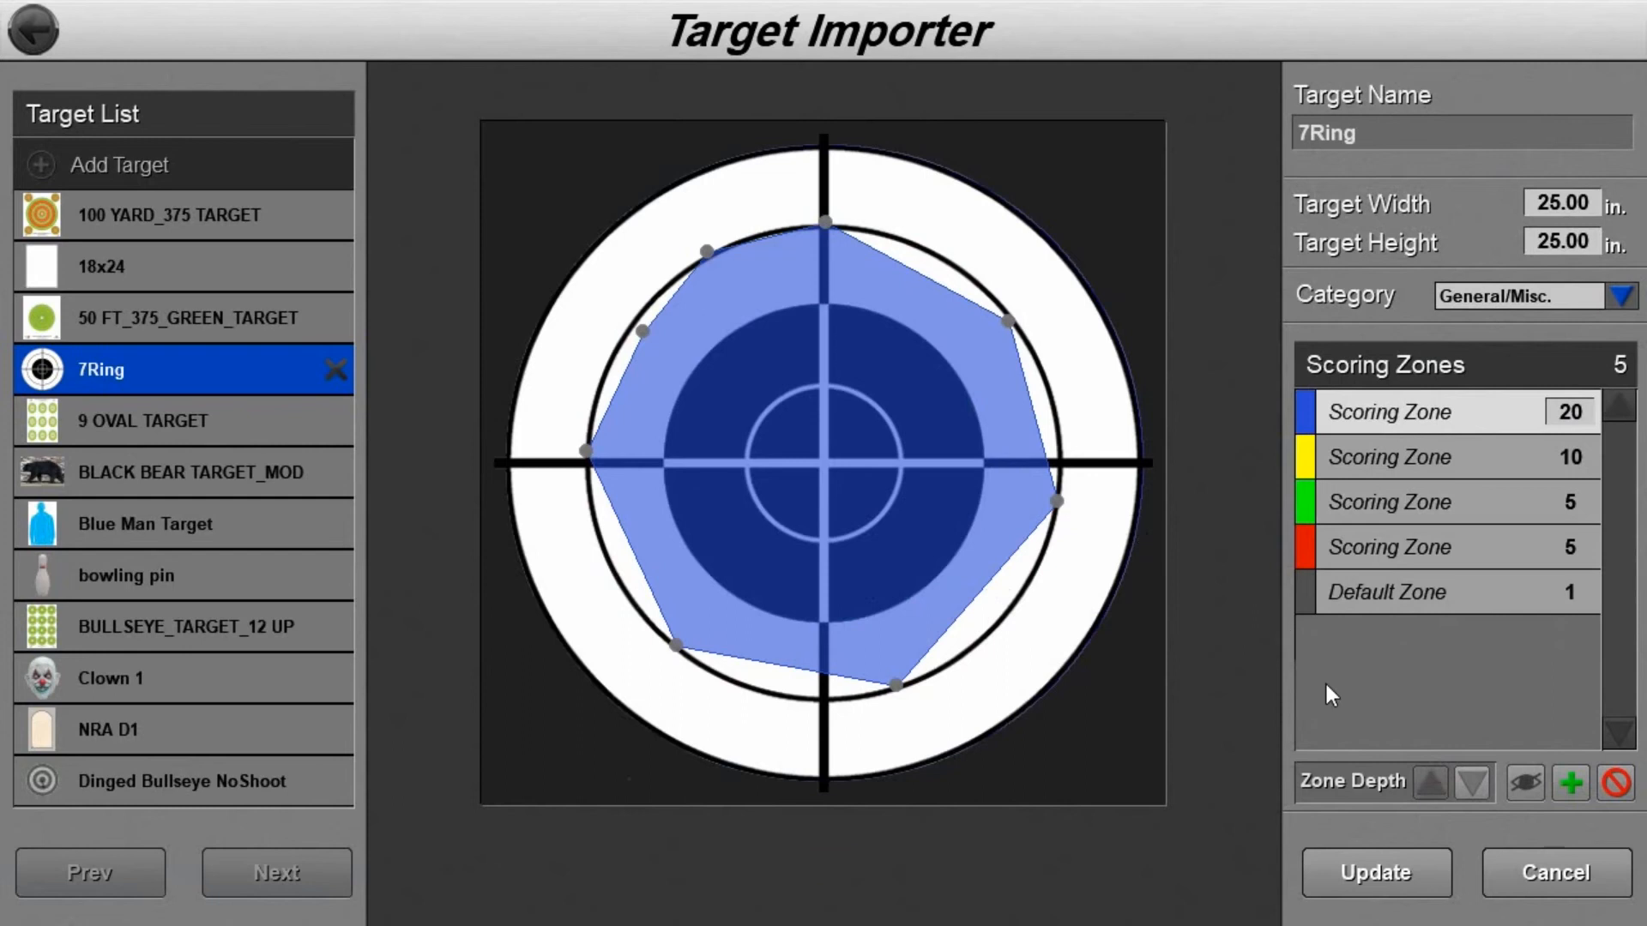
left_click(1556, 871)
left_click(779, 535)
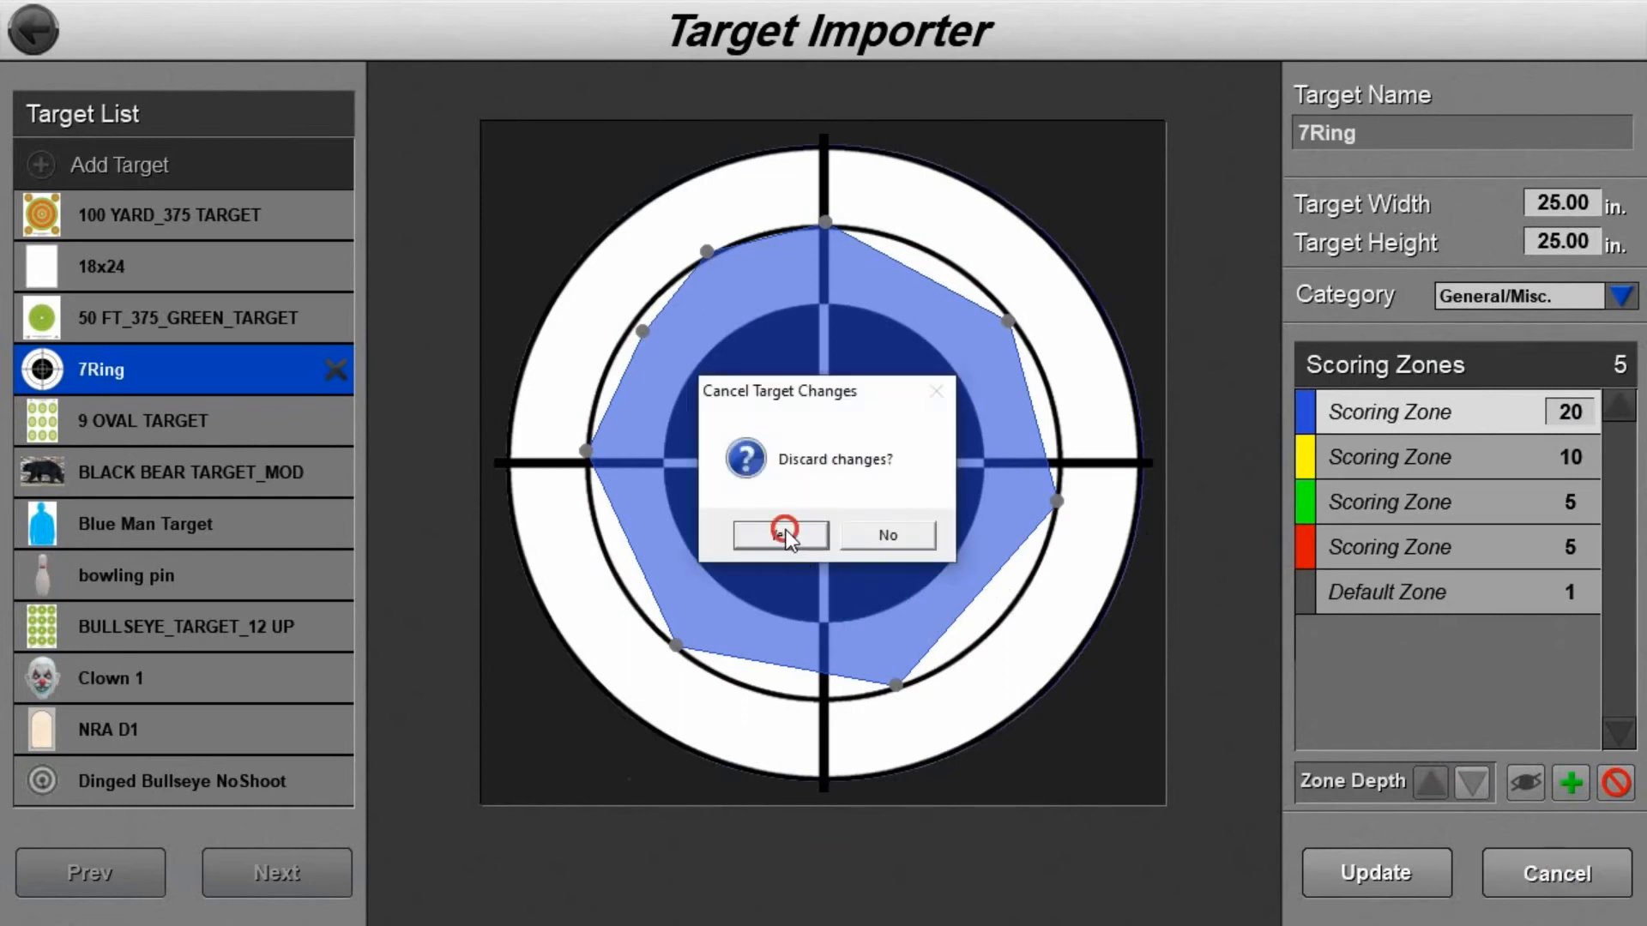
Import full-length-armed-man.png from the Assets folder as a new target and select its default zone
left_click(190, 163)
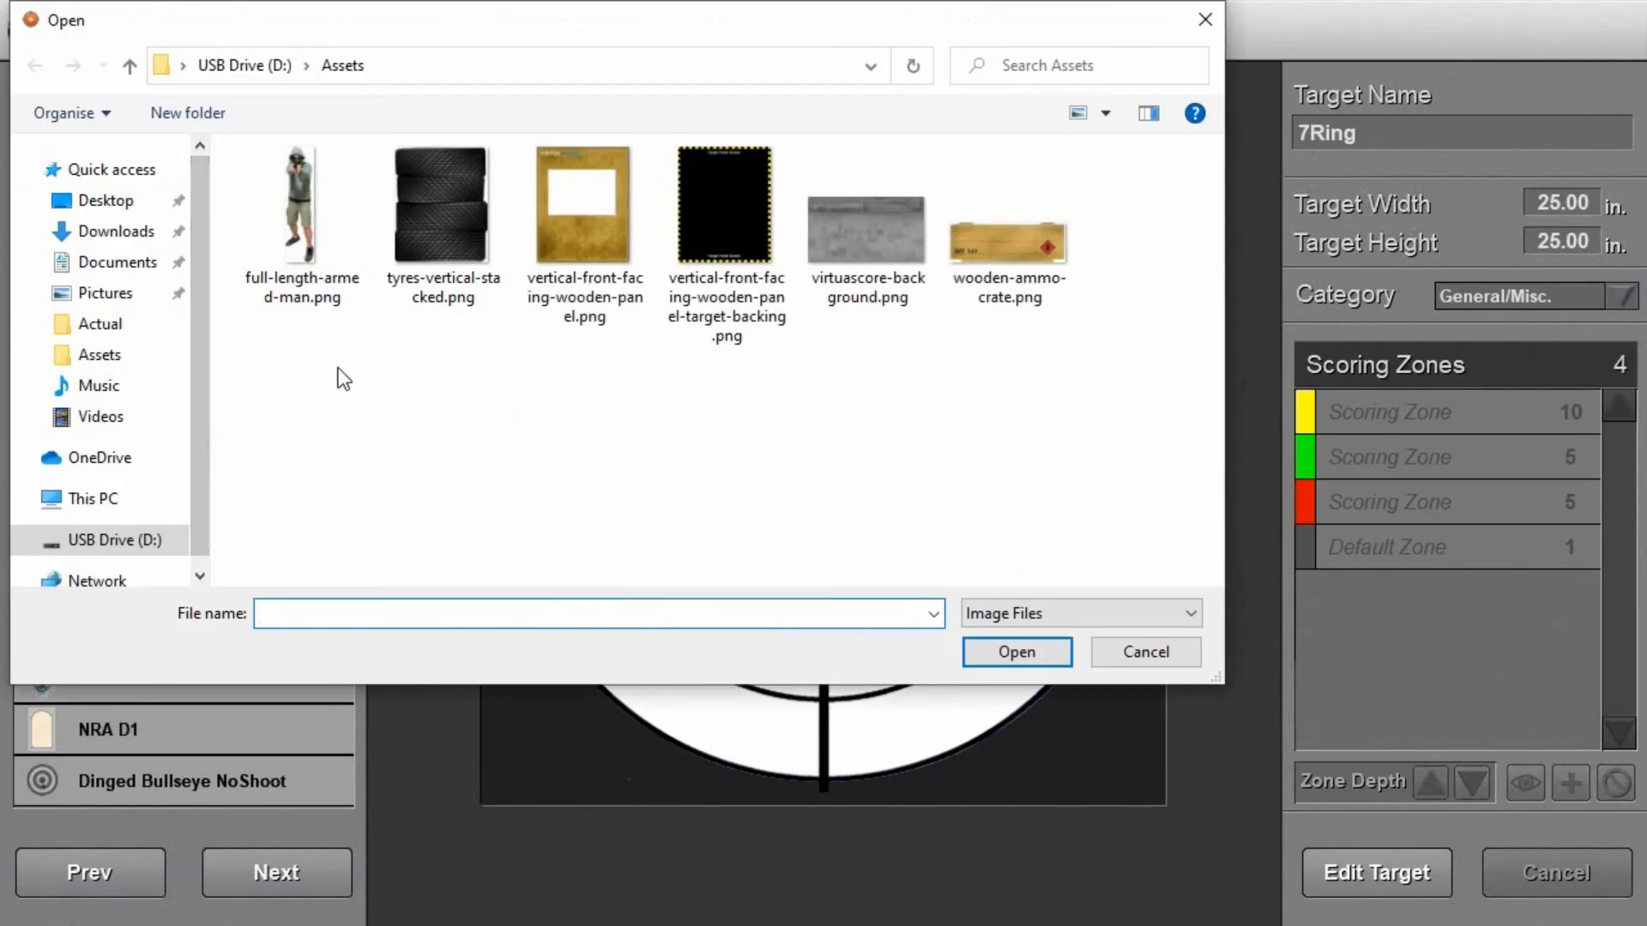
double_click(295, 207)
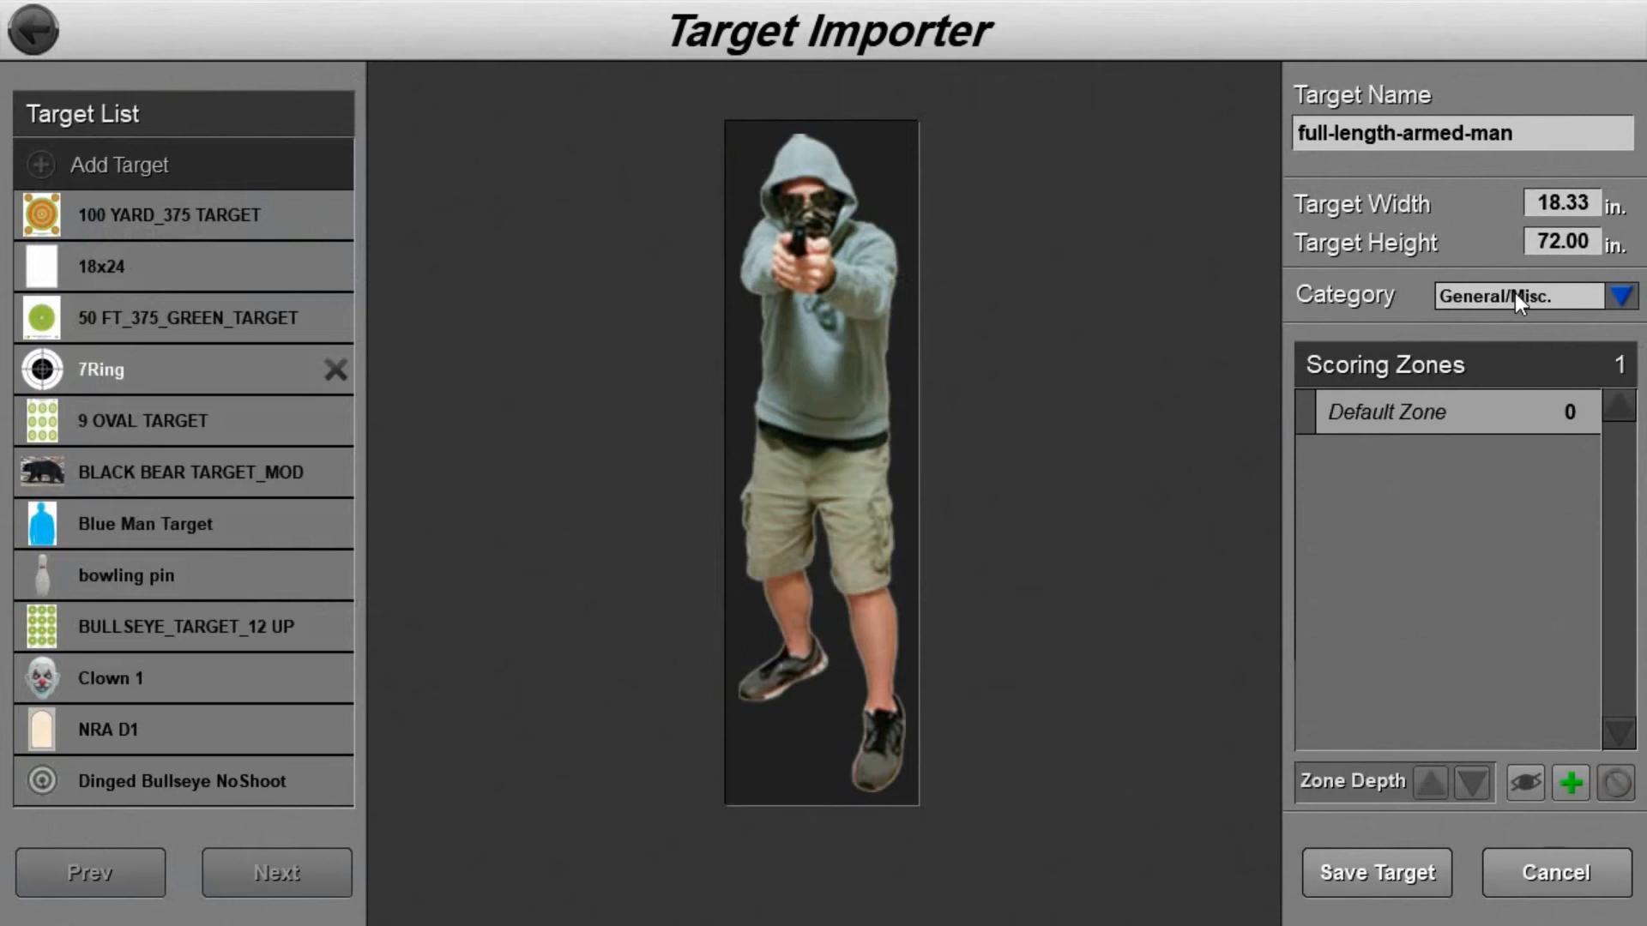
left_click(1422, 420)
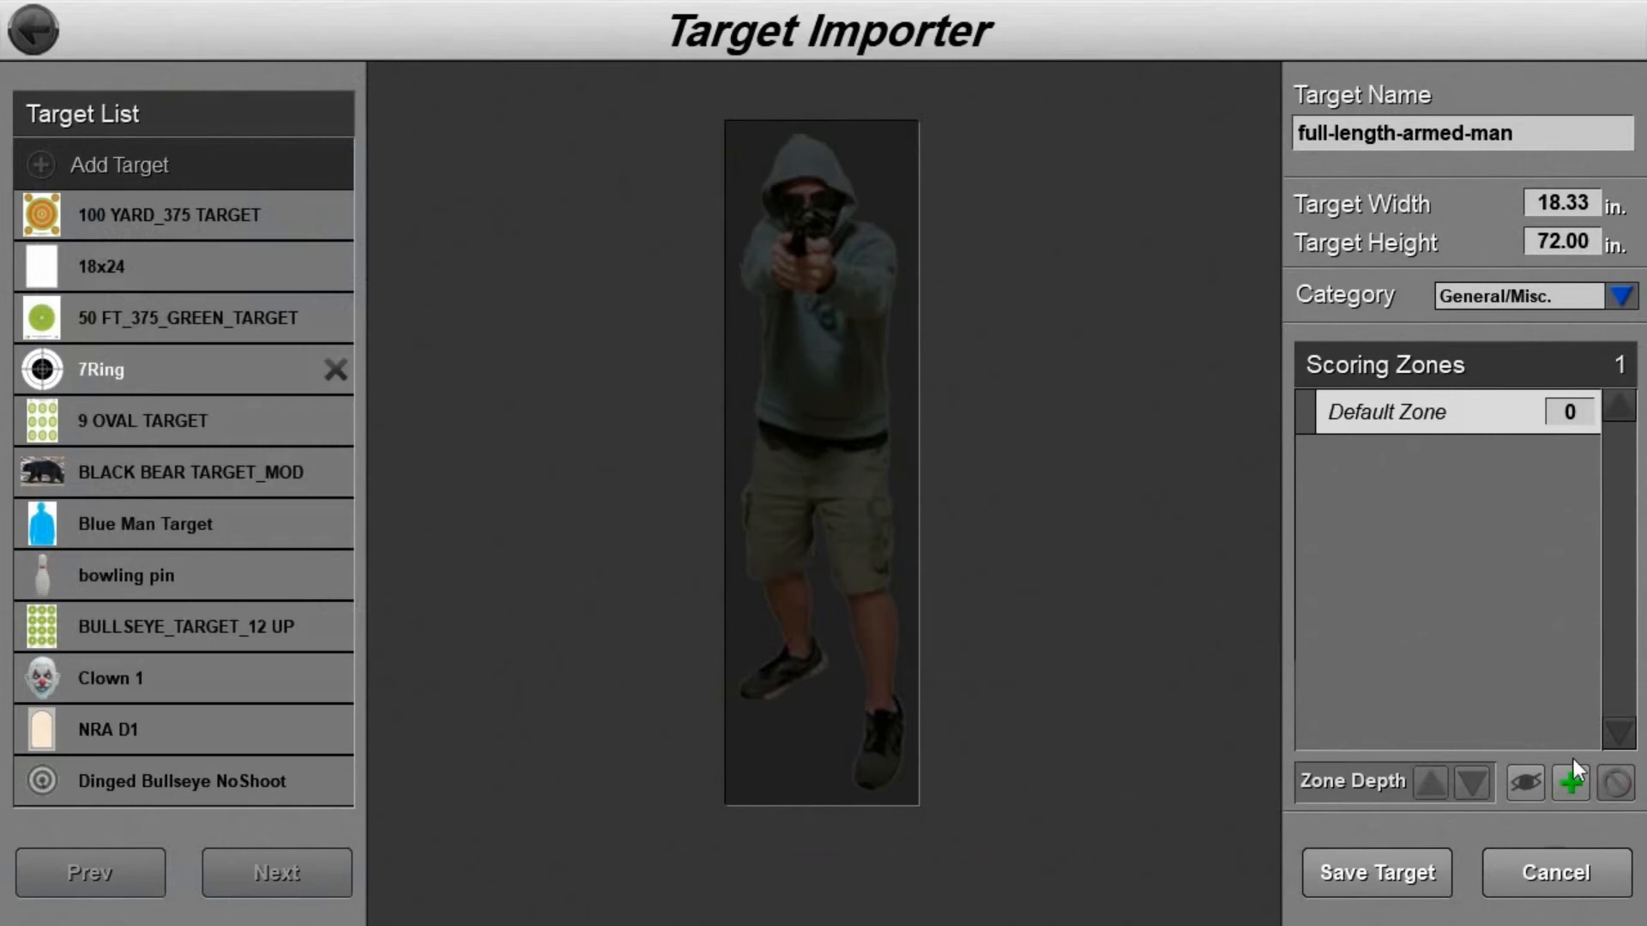
Add a scoring zone that roughly outlines the armed man from hood to feet, and close its polygon
left_click(1572, 783)
left_click(799, 138)
left_click(741, 281)
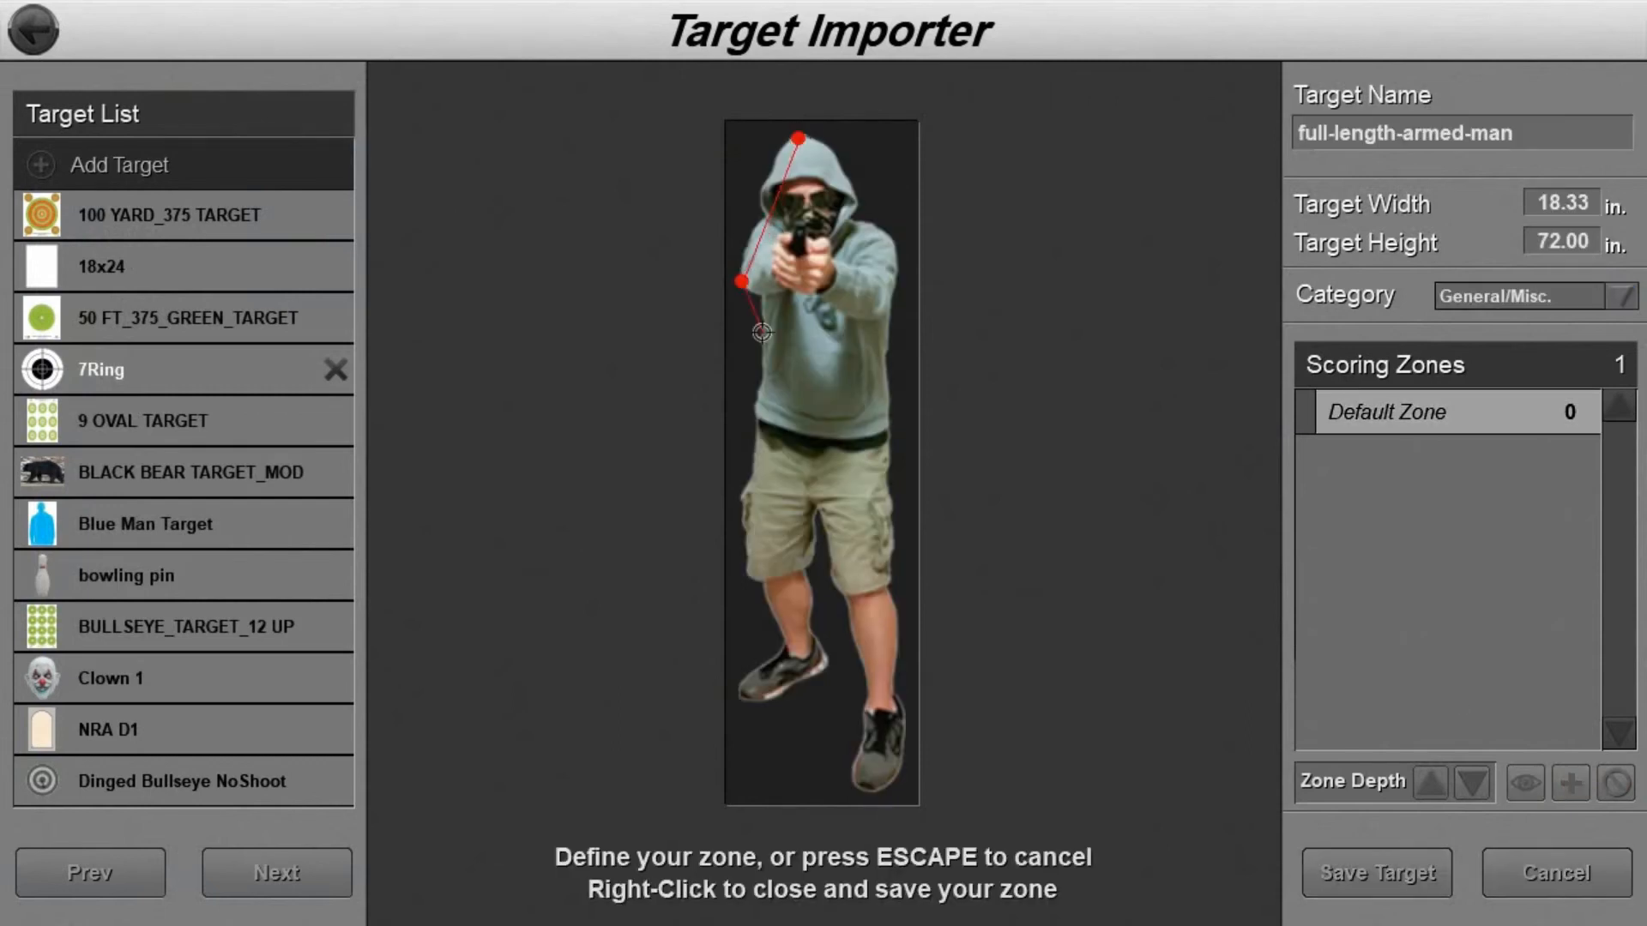
left_click(747, 715)
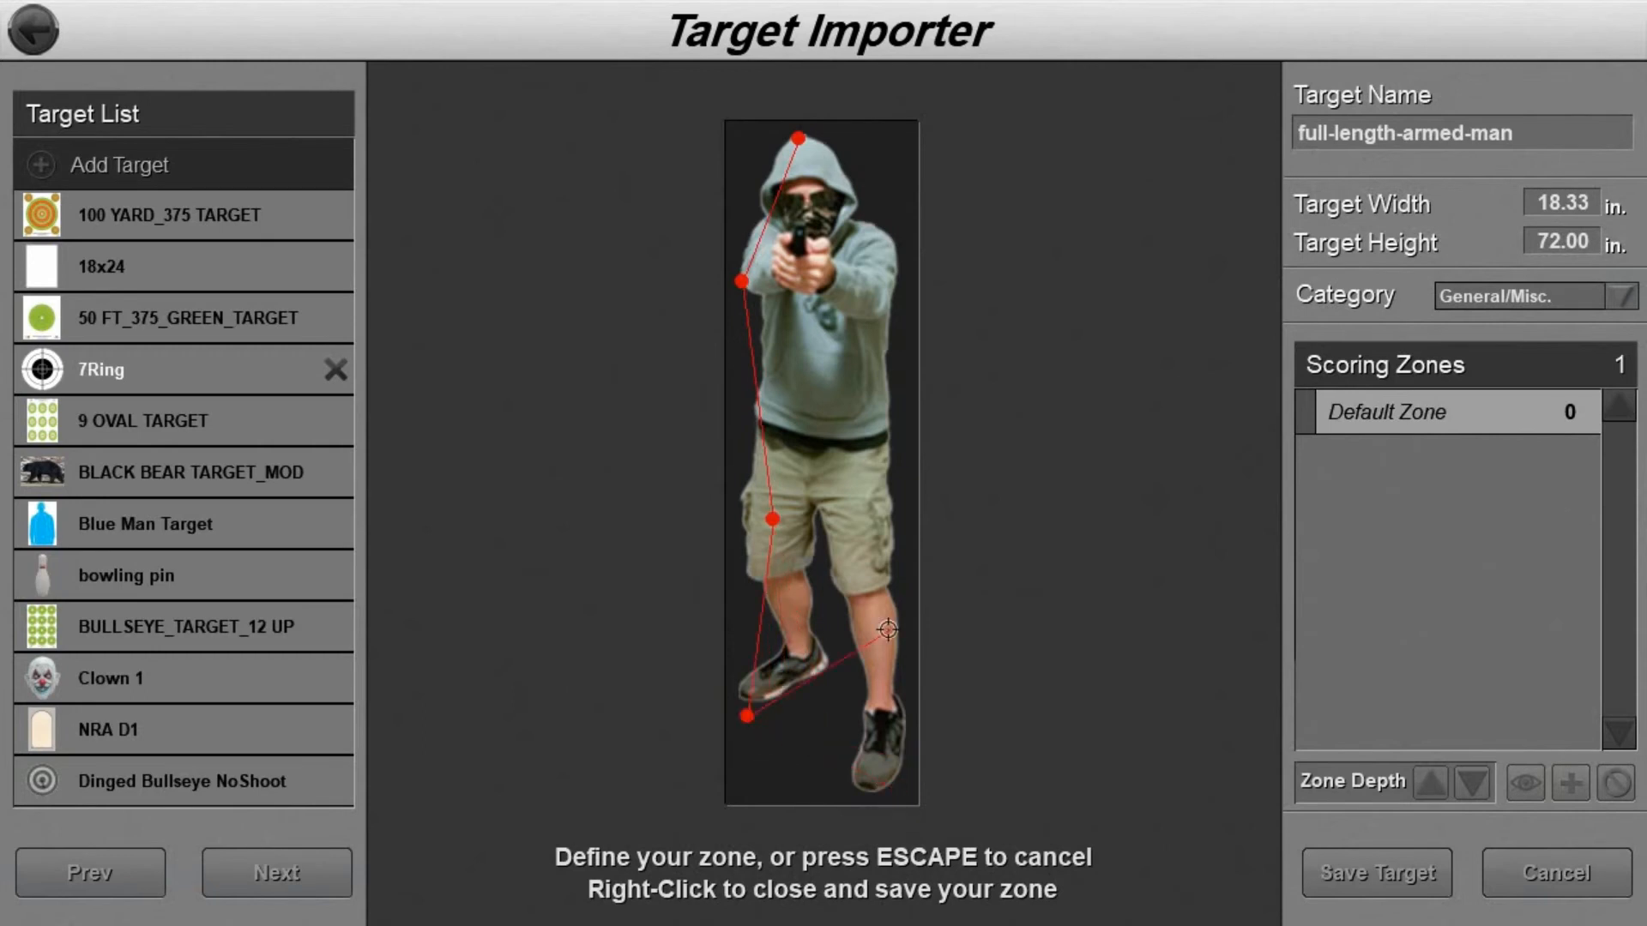
left_click(896, 787)
left_click(894, 603)
left_click(897, 401)
left_click(896, 234)
left_click(860, 211)
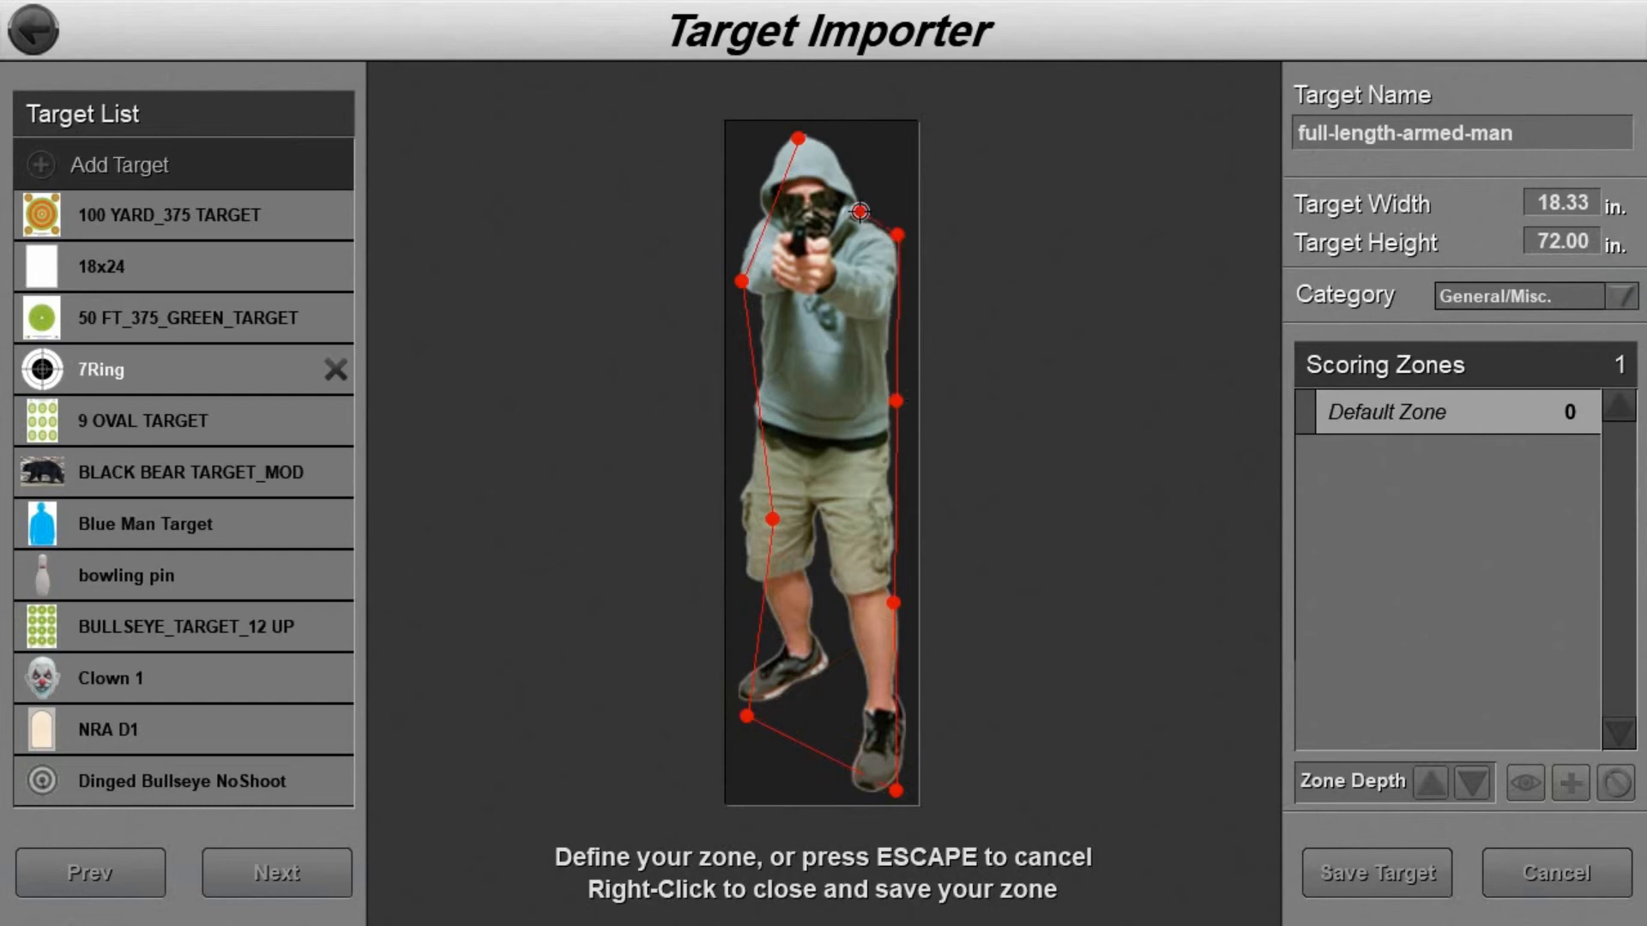
right_click(799, 135)
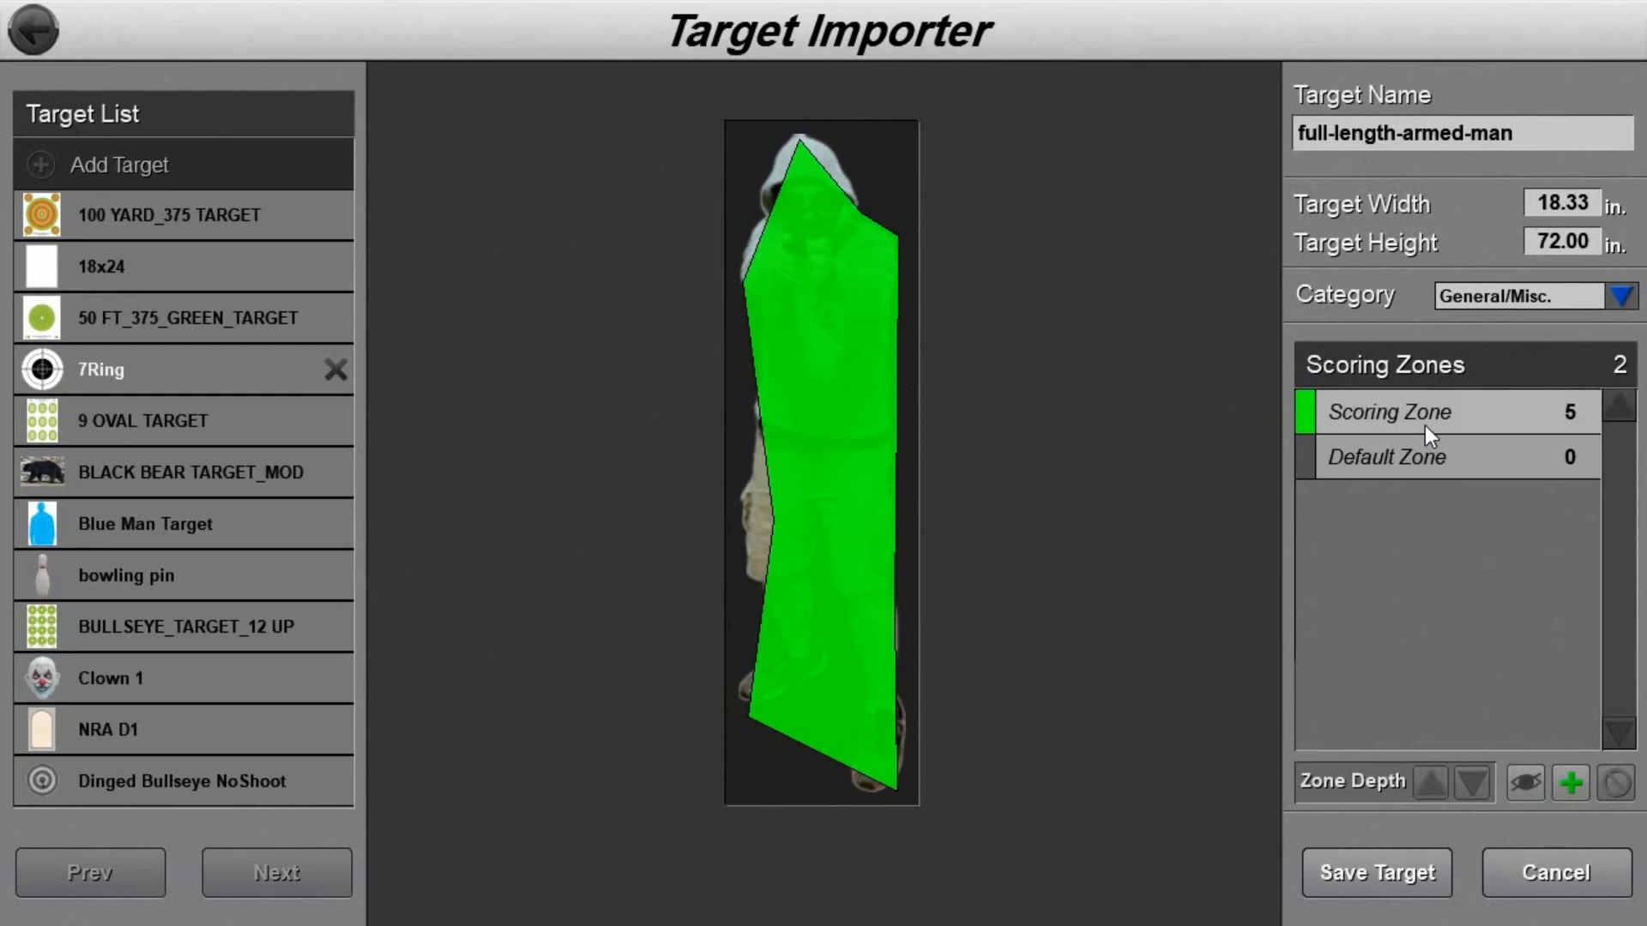
Recolour the new scoring zone light red (RGB 244, 74, 74) and set its score to 10
left_click(1305, 410)
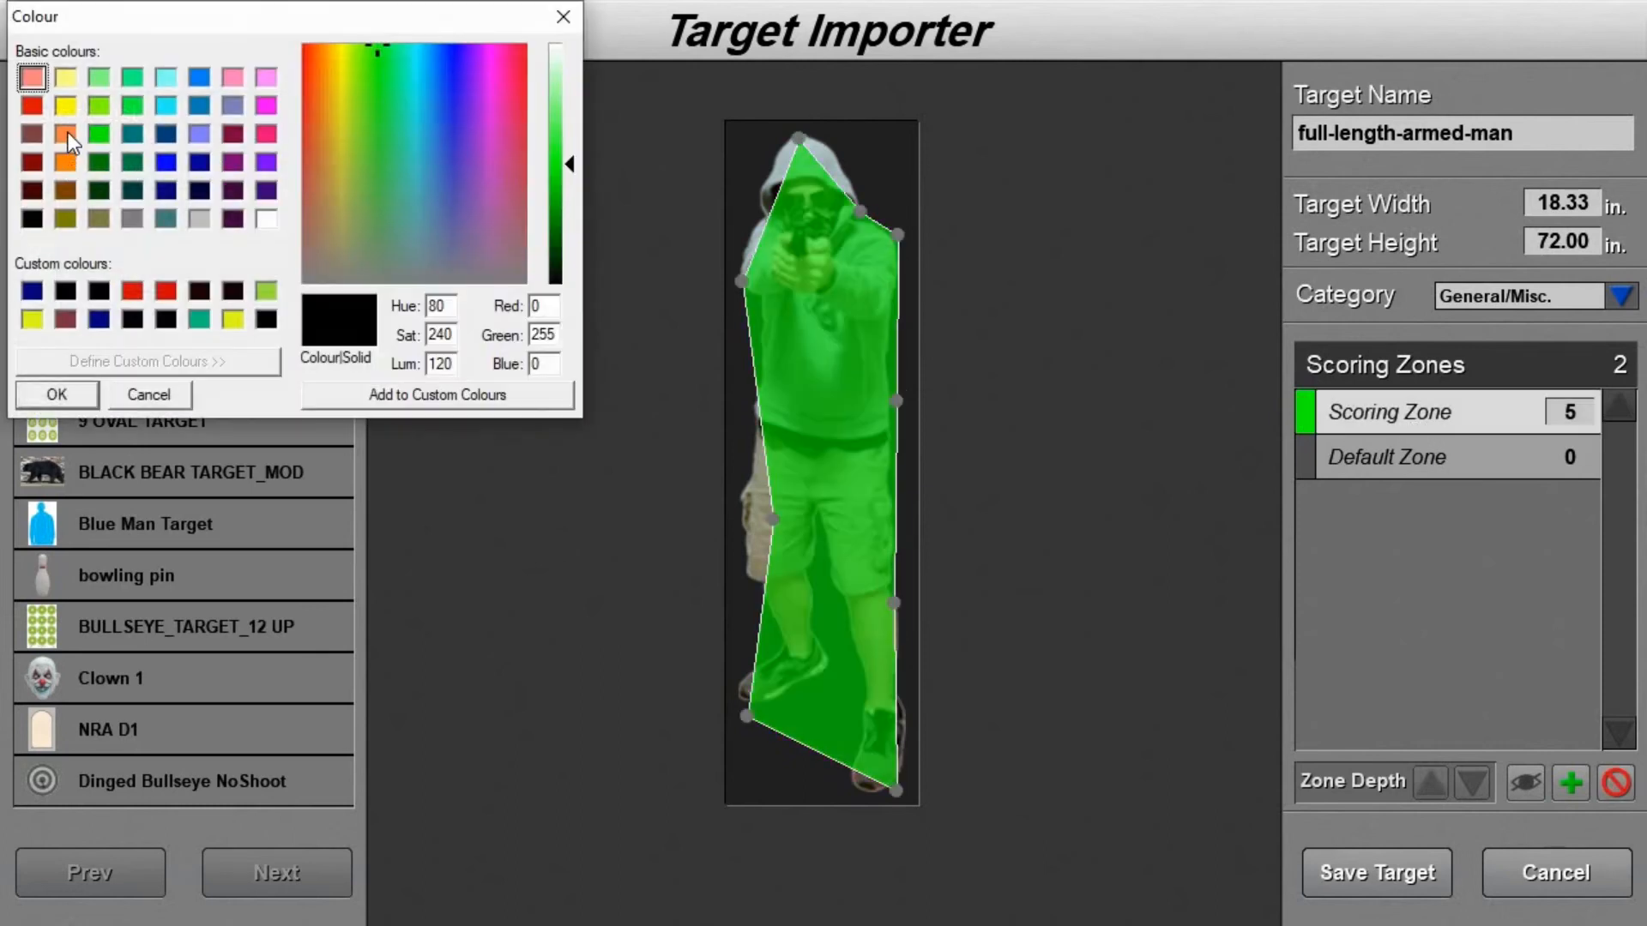
left_click(67, 134)
left_click_drag(318, 108, 302, 72)
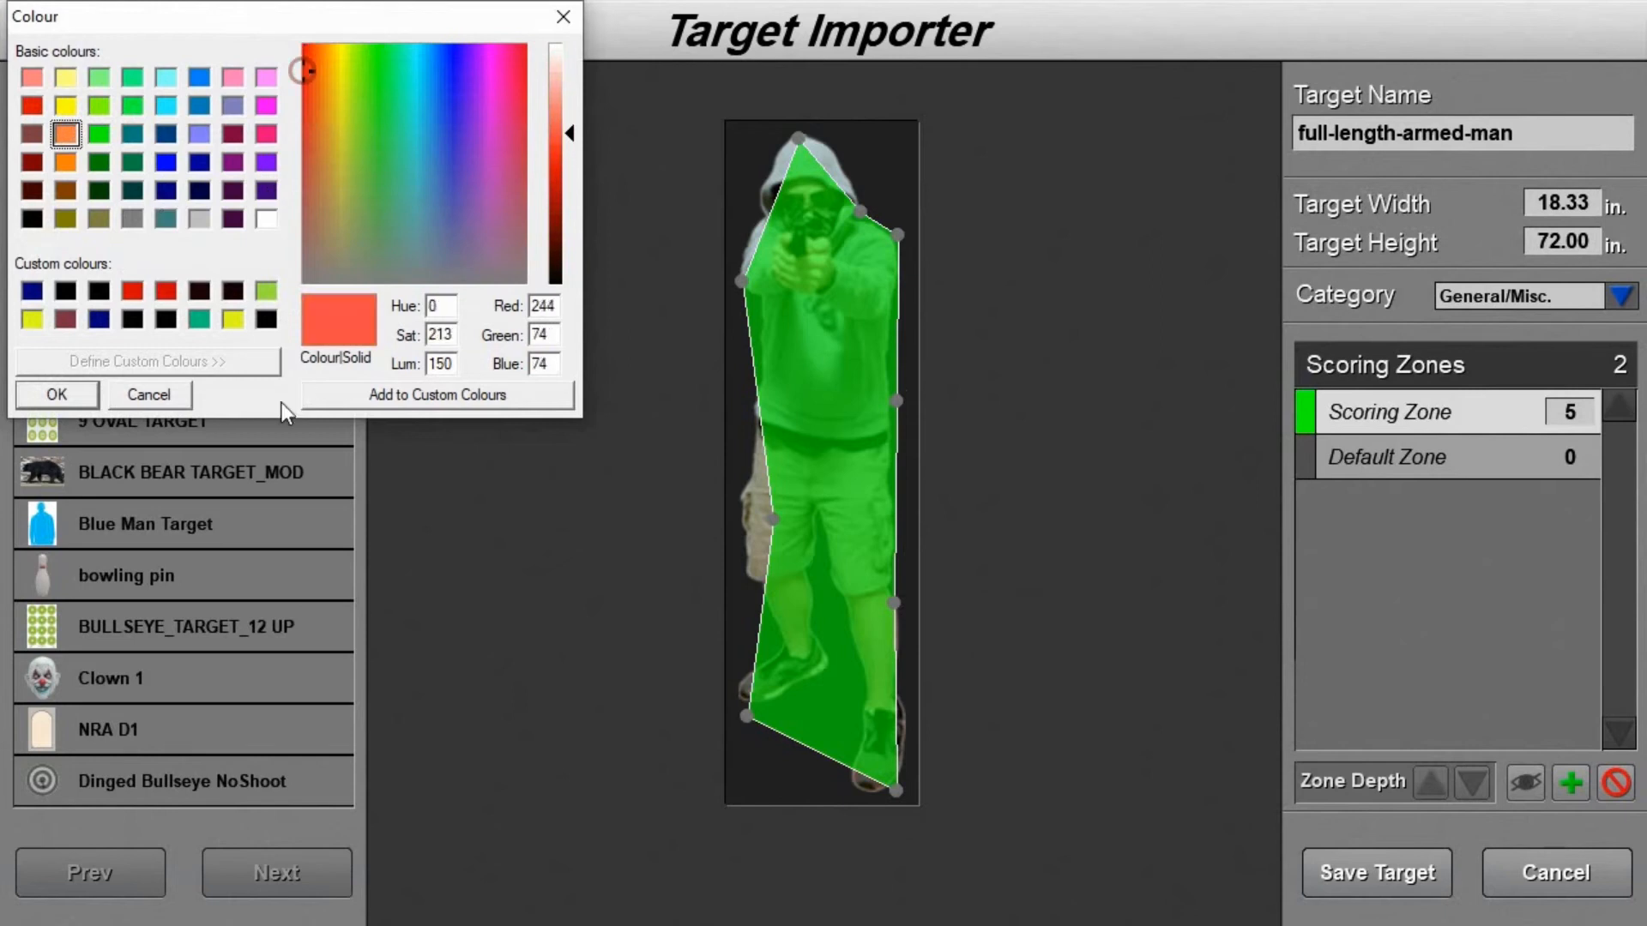
left_click(56, 395)
double_click(1575, 412)
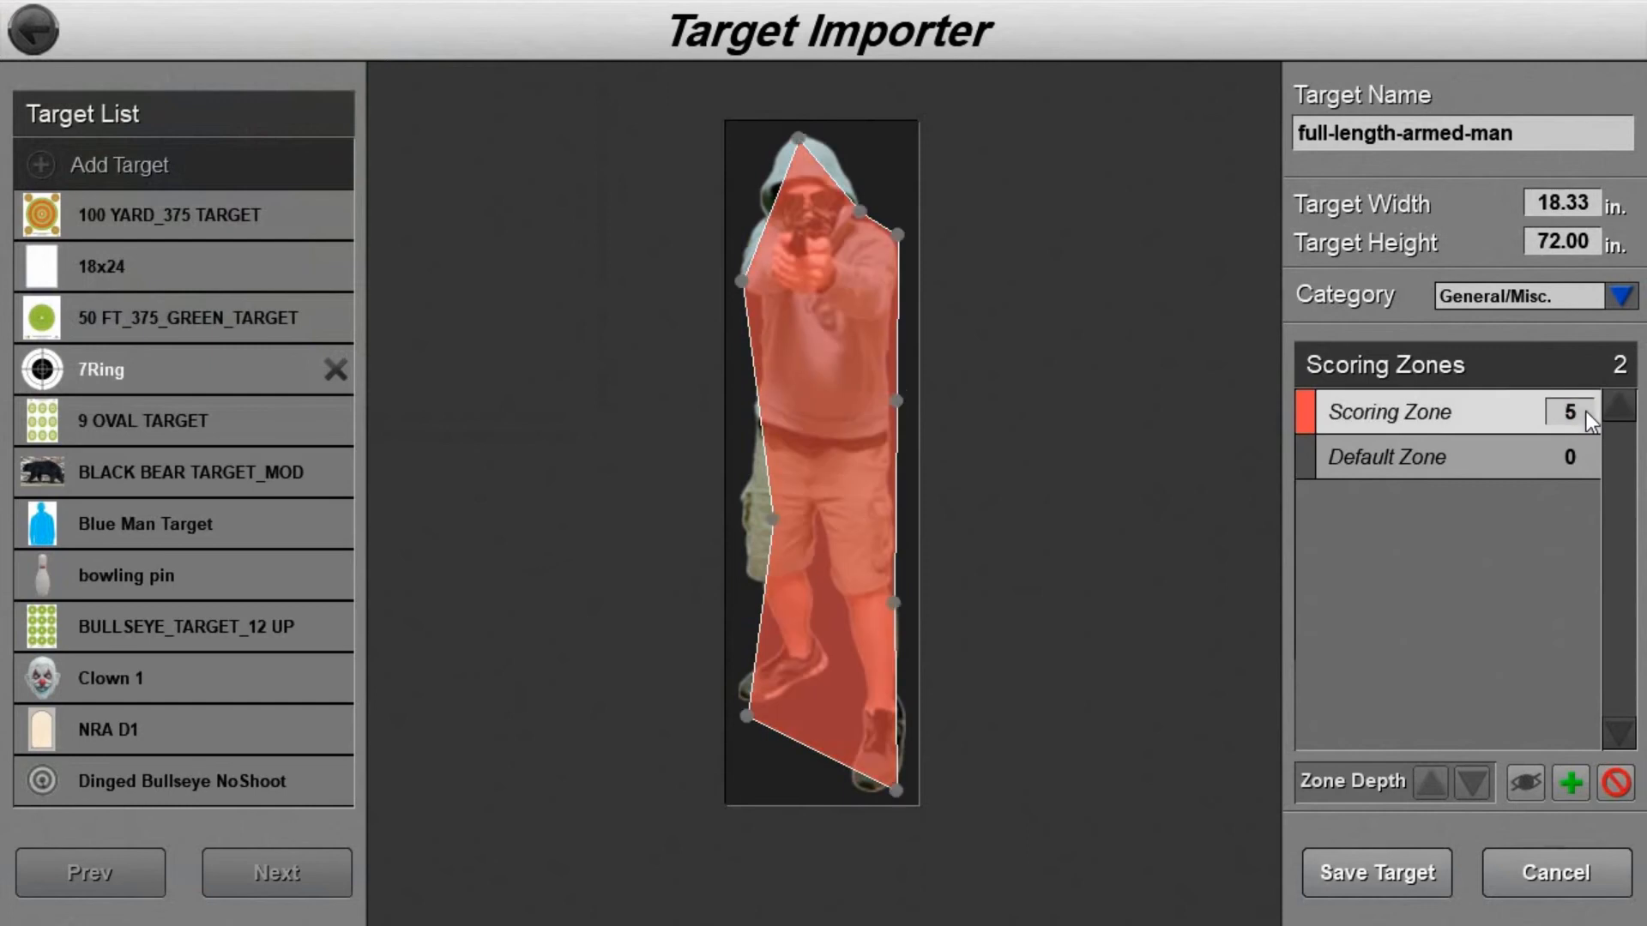
type("10")
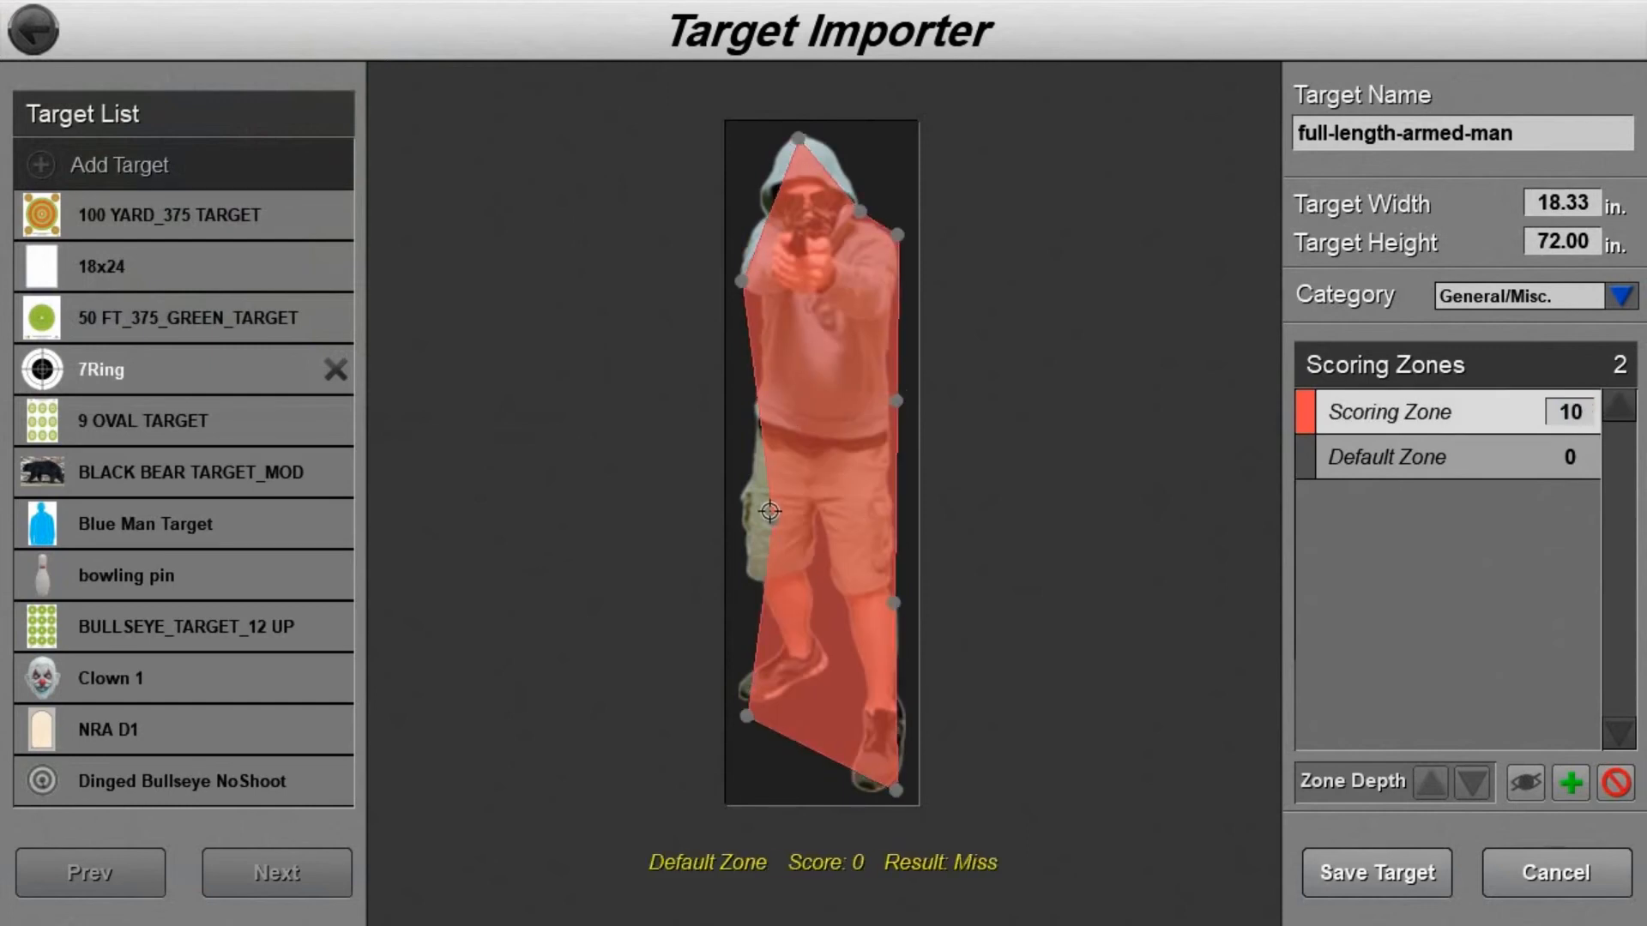
Move the zone's points outward at the hood, the raised elbow and the shorts so it covers more of the man
left_click_drag(772, 520, 743, 518)
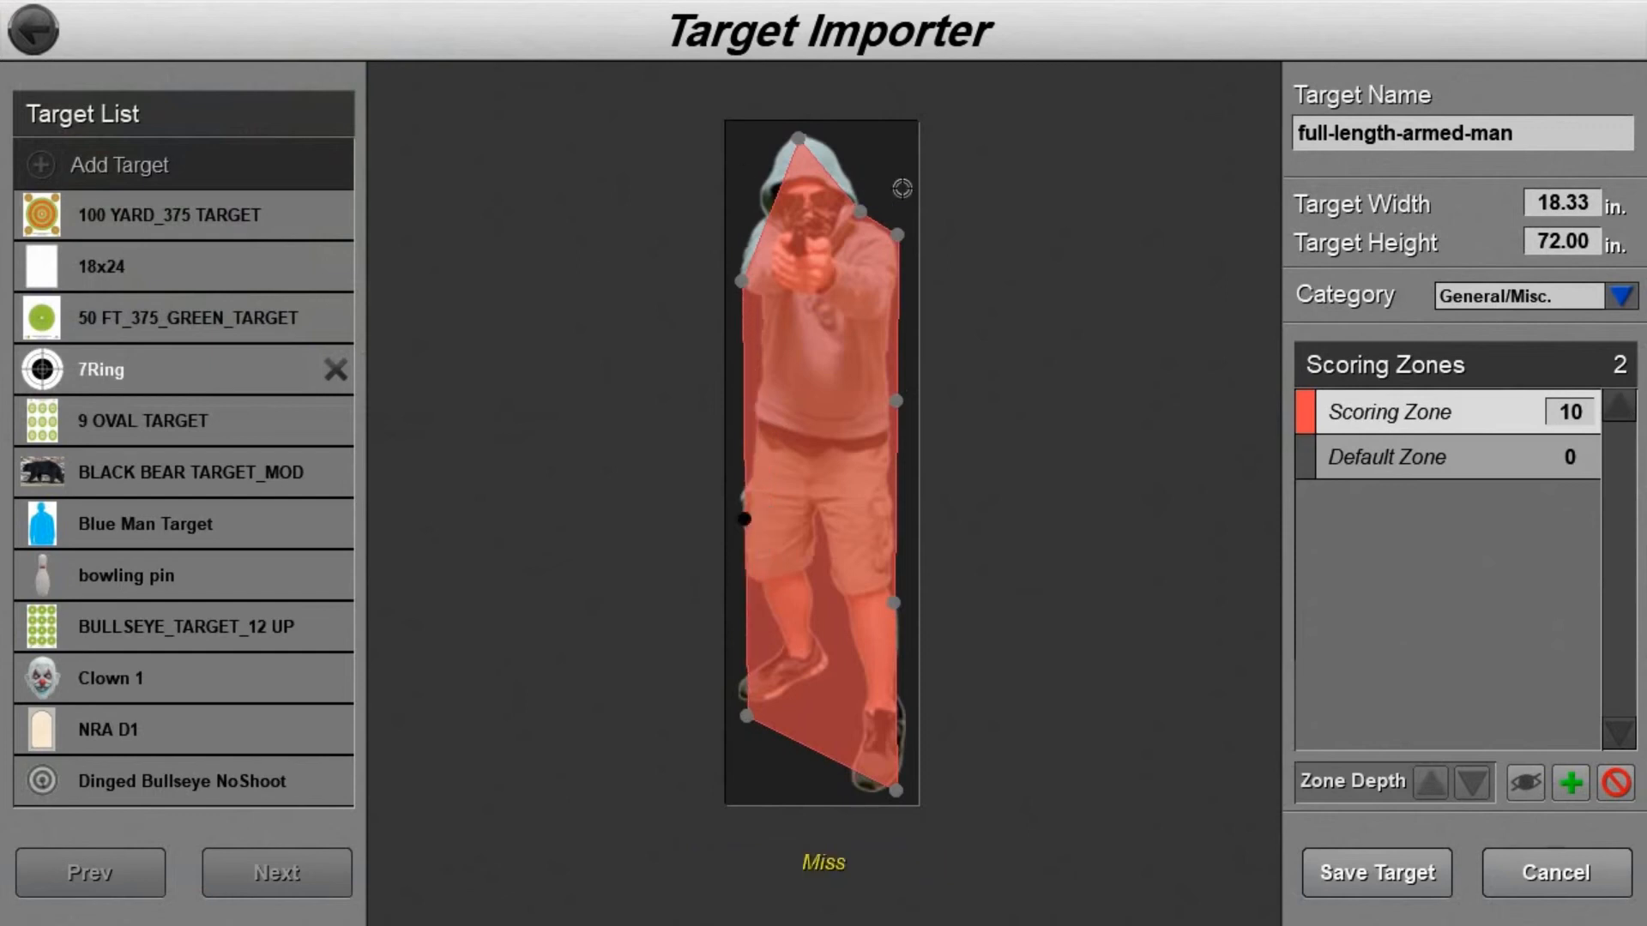
left_click(861, 208)
left_click_drag(861, 208, 837, 148)
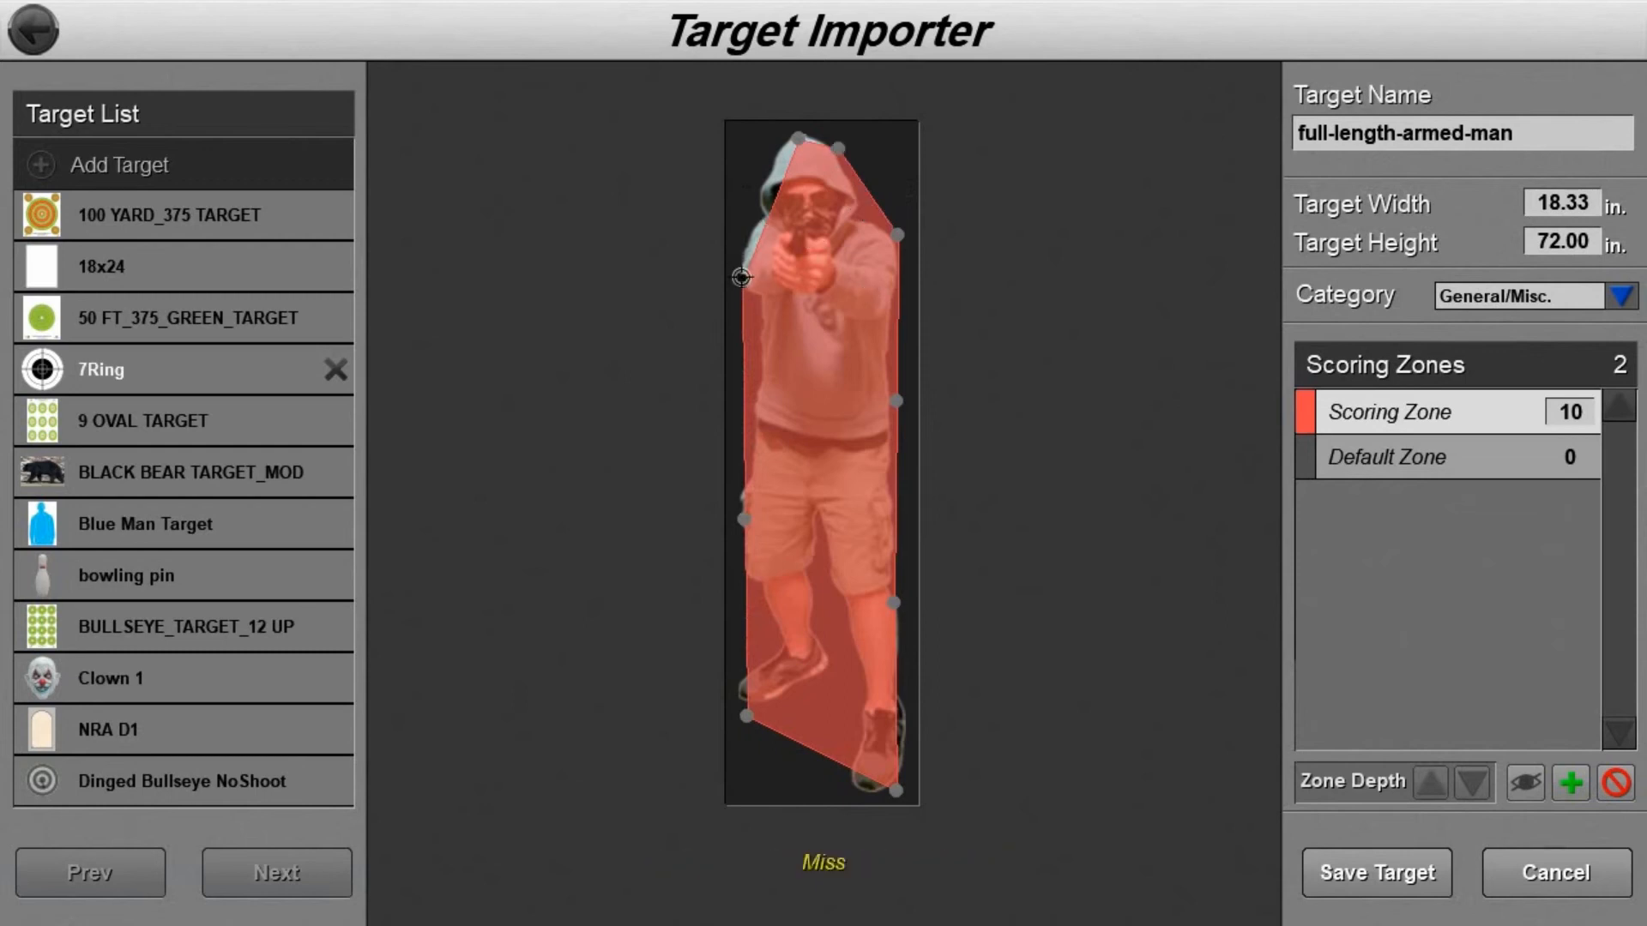
left_click_drag(741, 276, 741, 248)
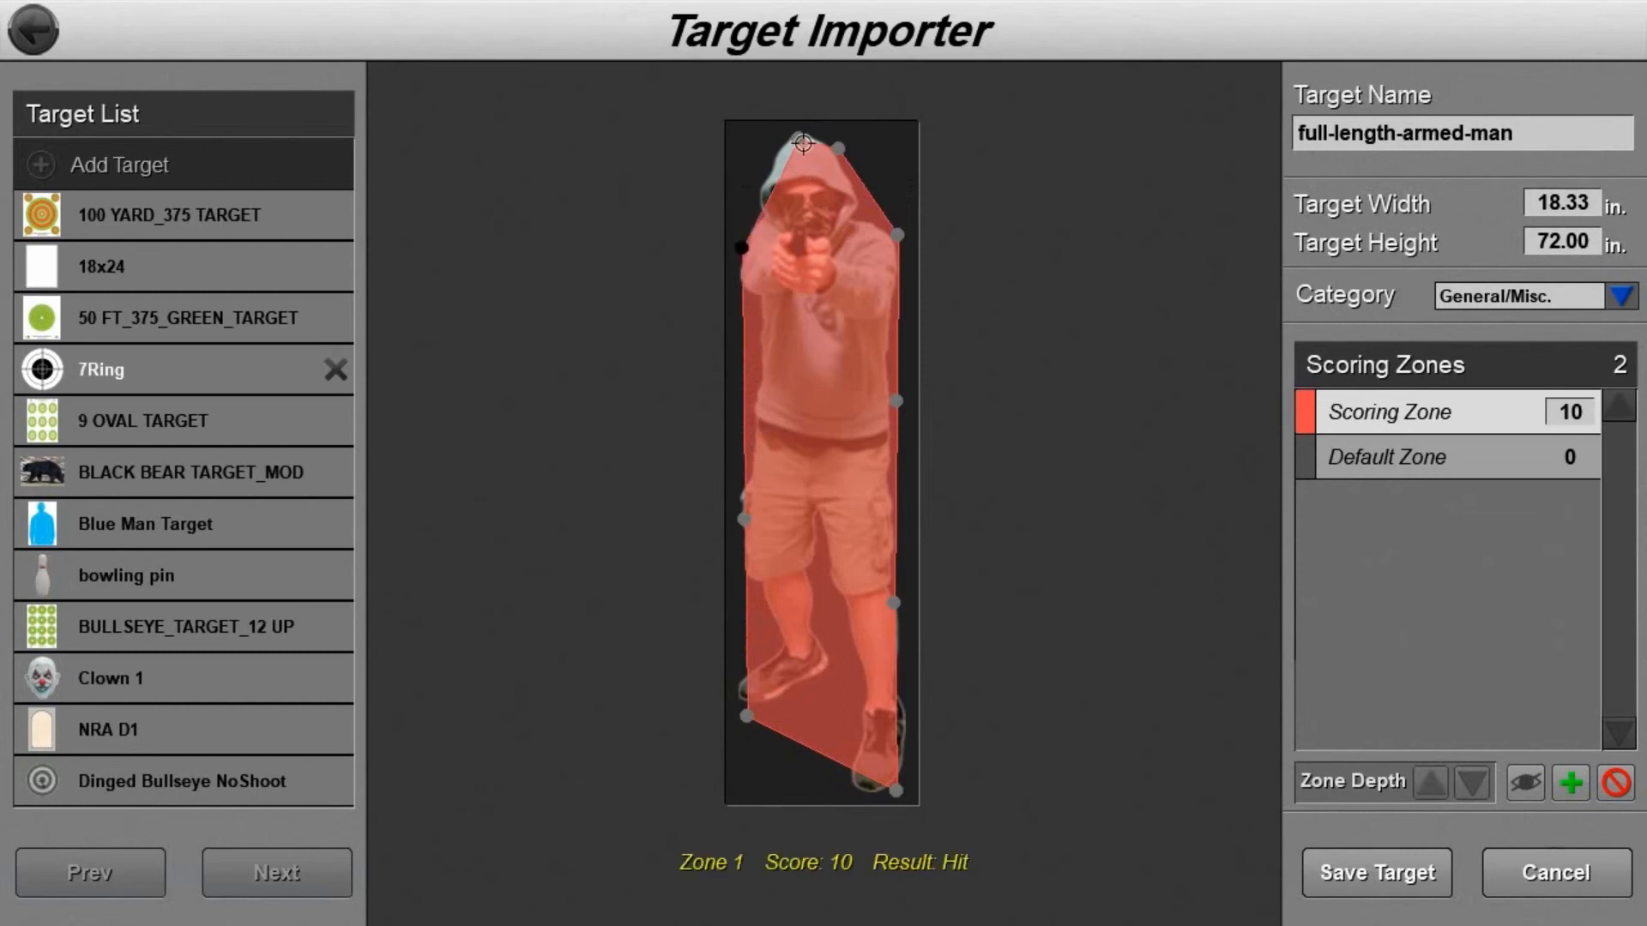
left_click_drag(798, 141, 777, 138)
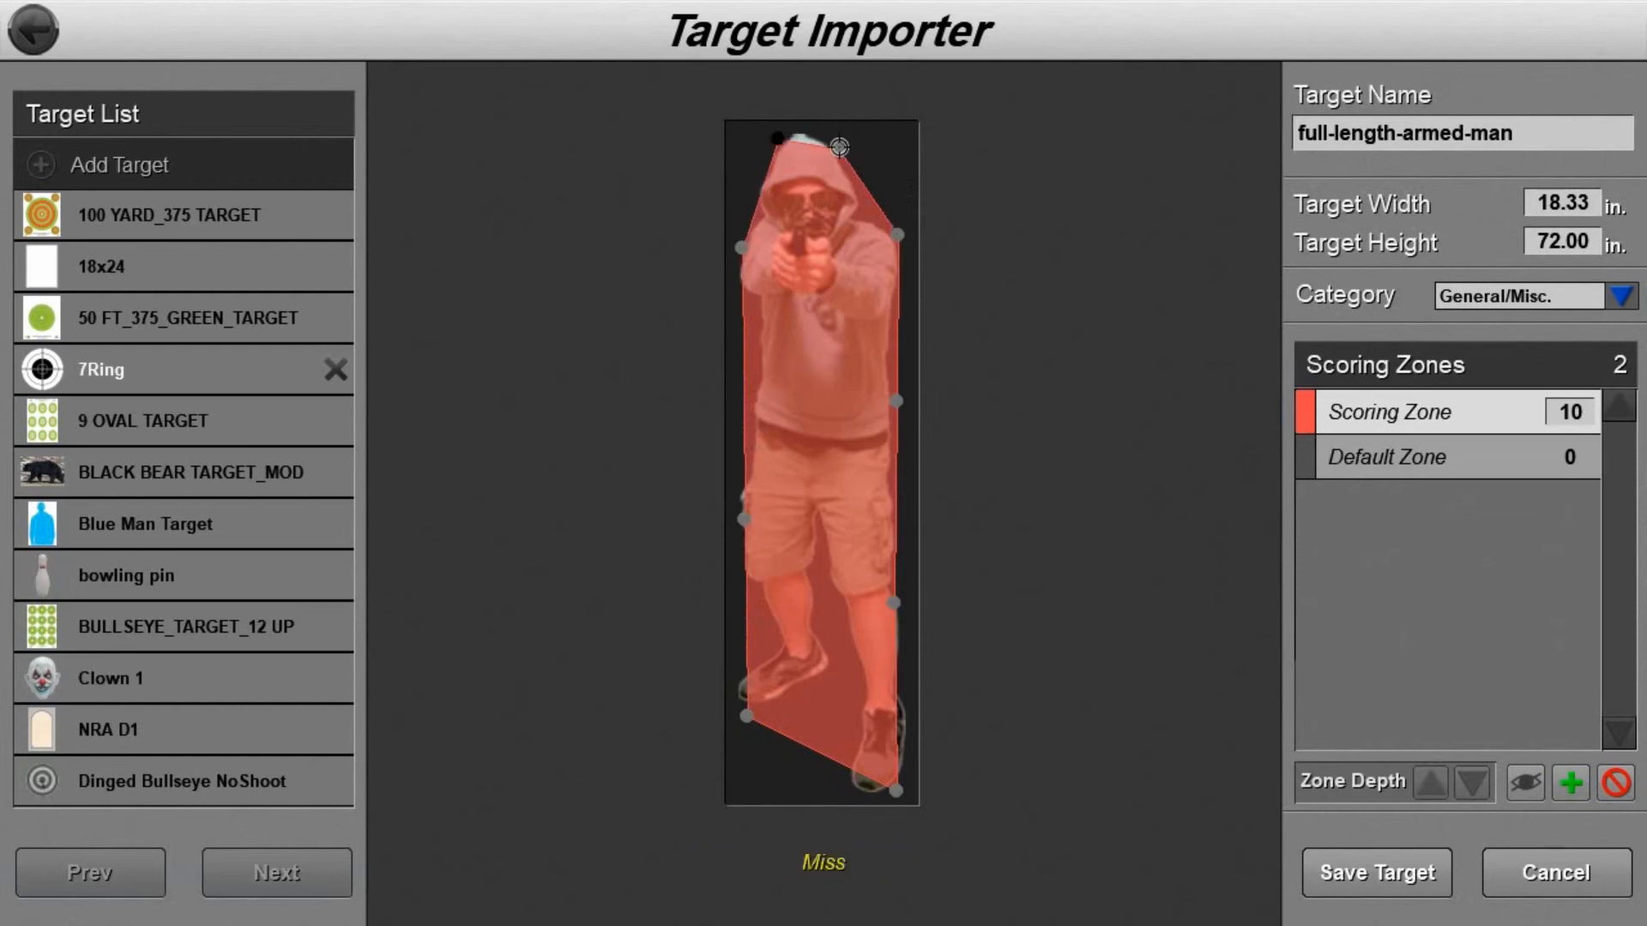
left_click_drag(840, 146, 838, 138)
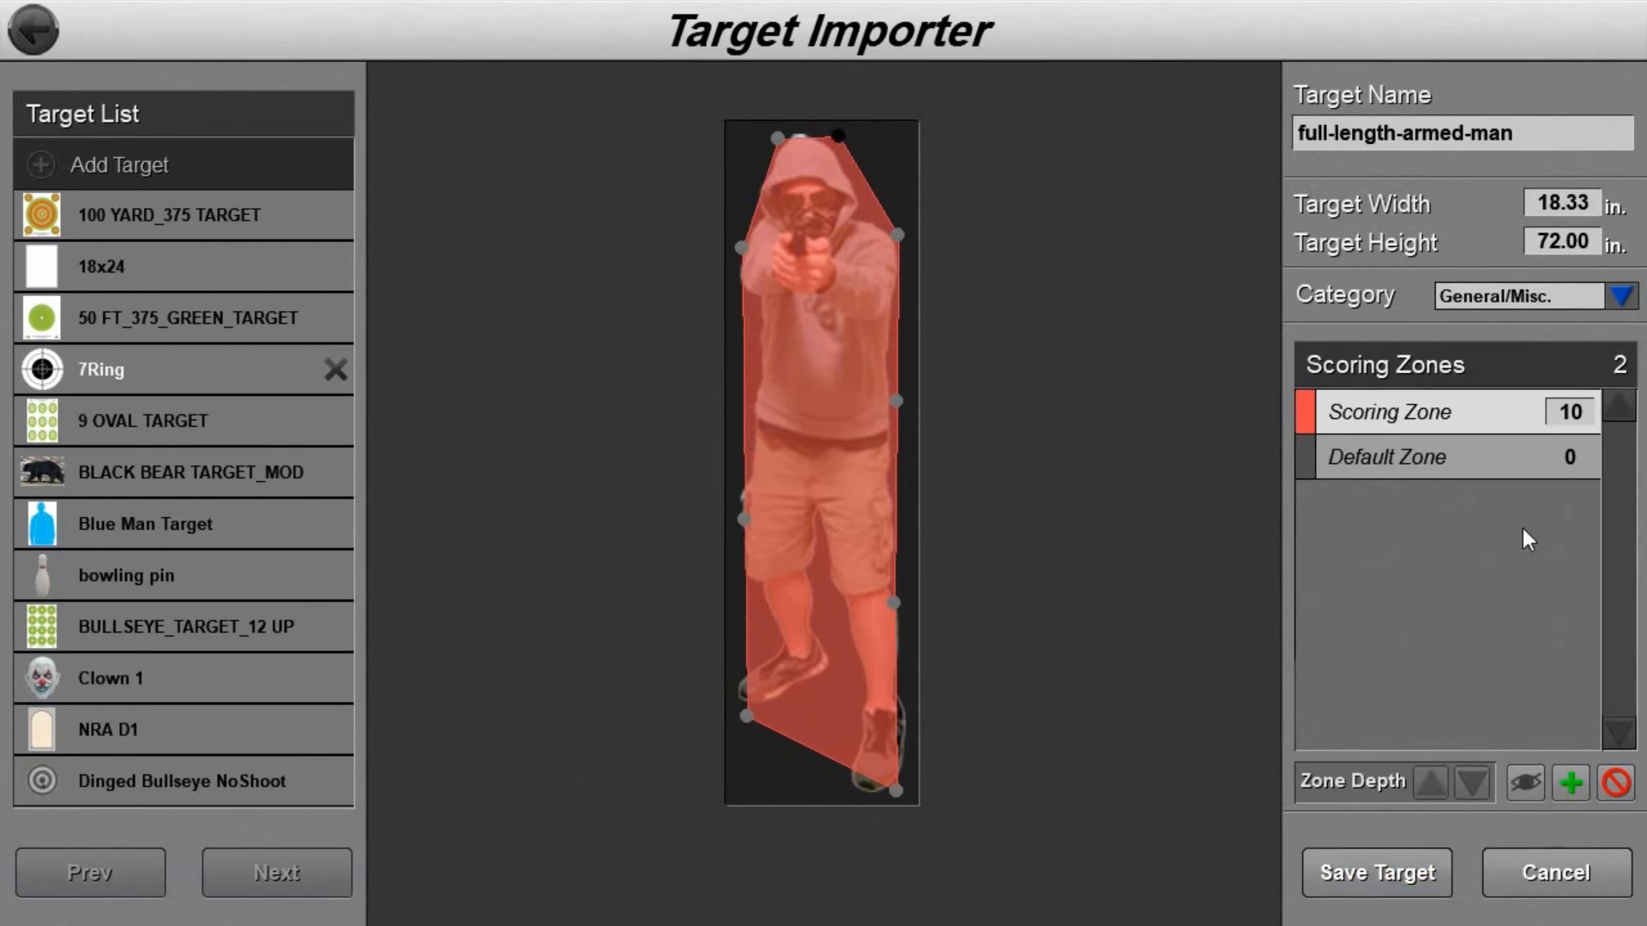
Save the full-length-armed-man target and dismiss the confirmation
left_click(1398, 878)
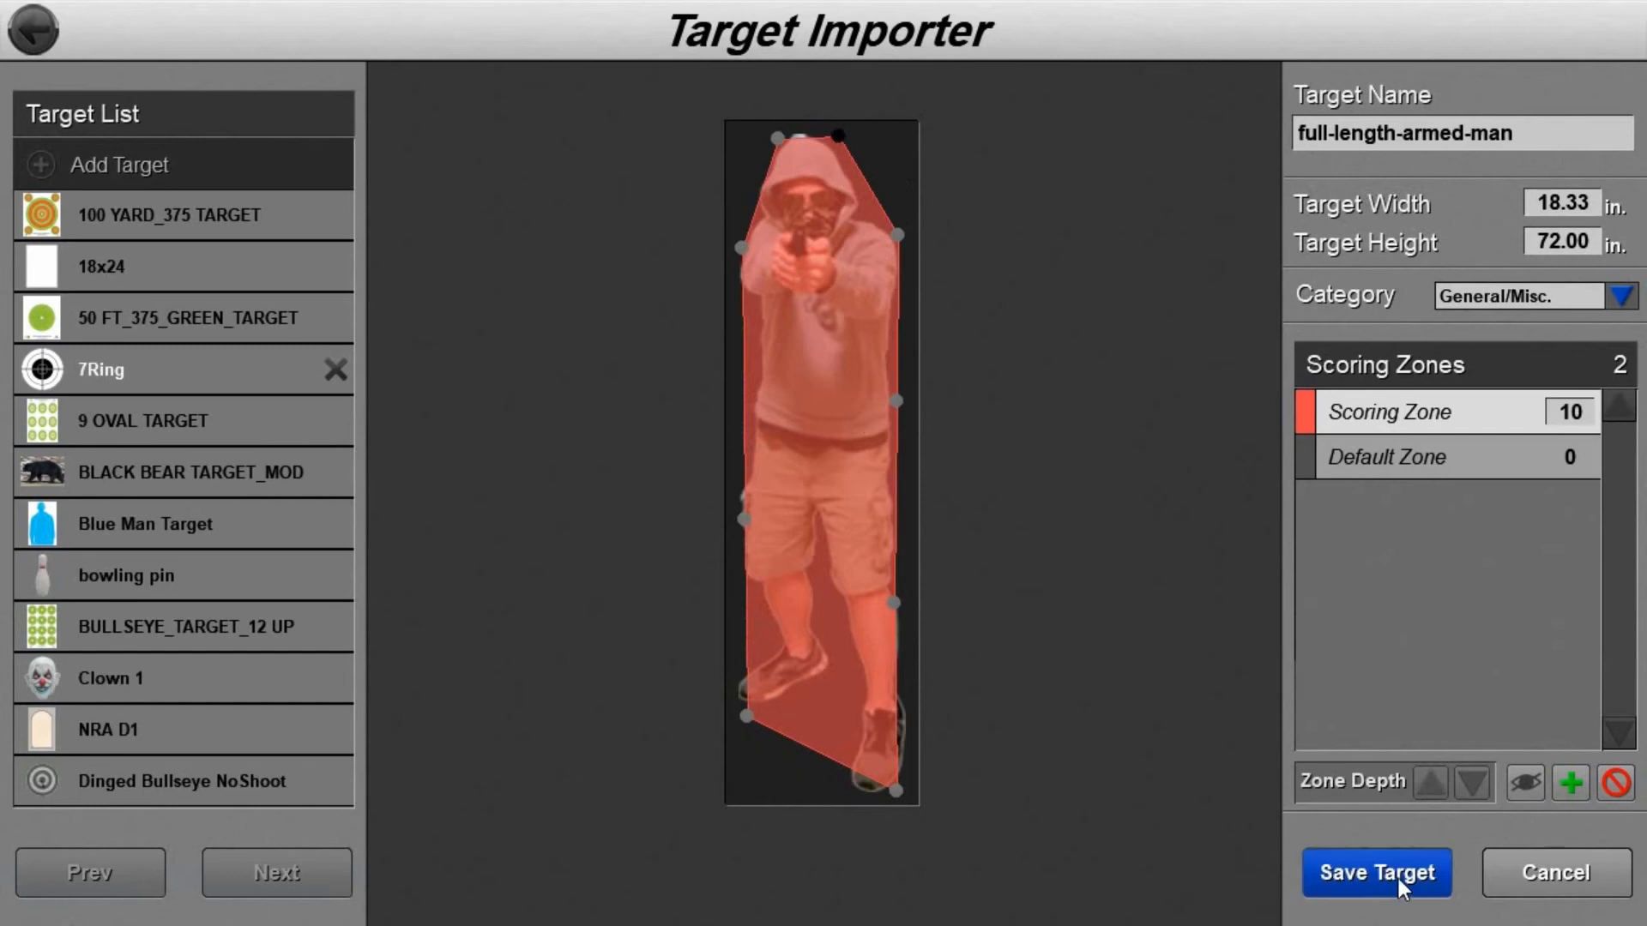
left_click(1398, 873)
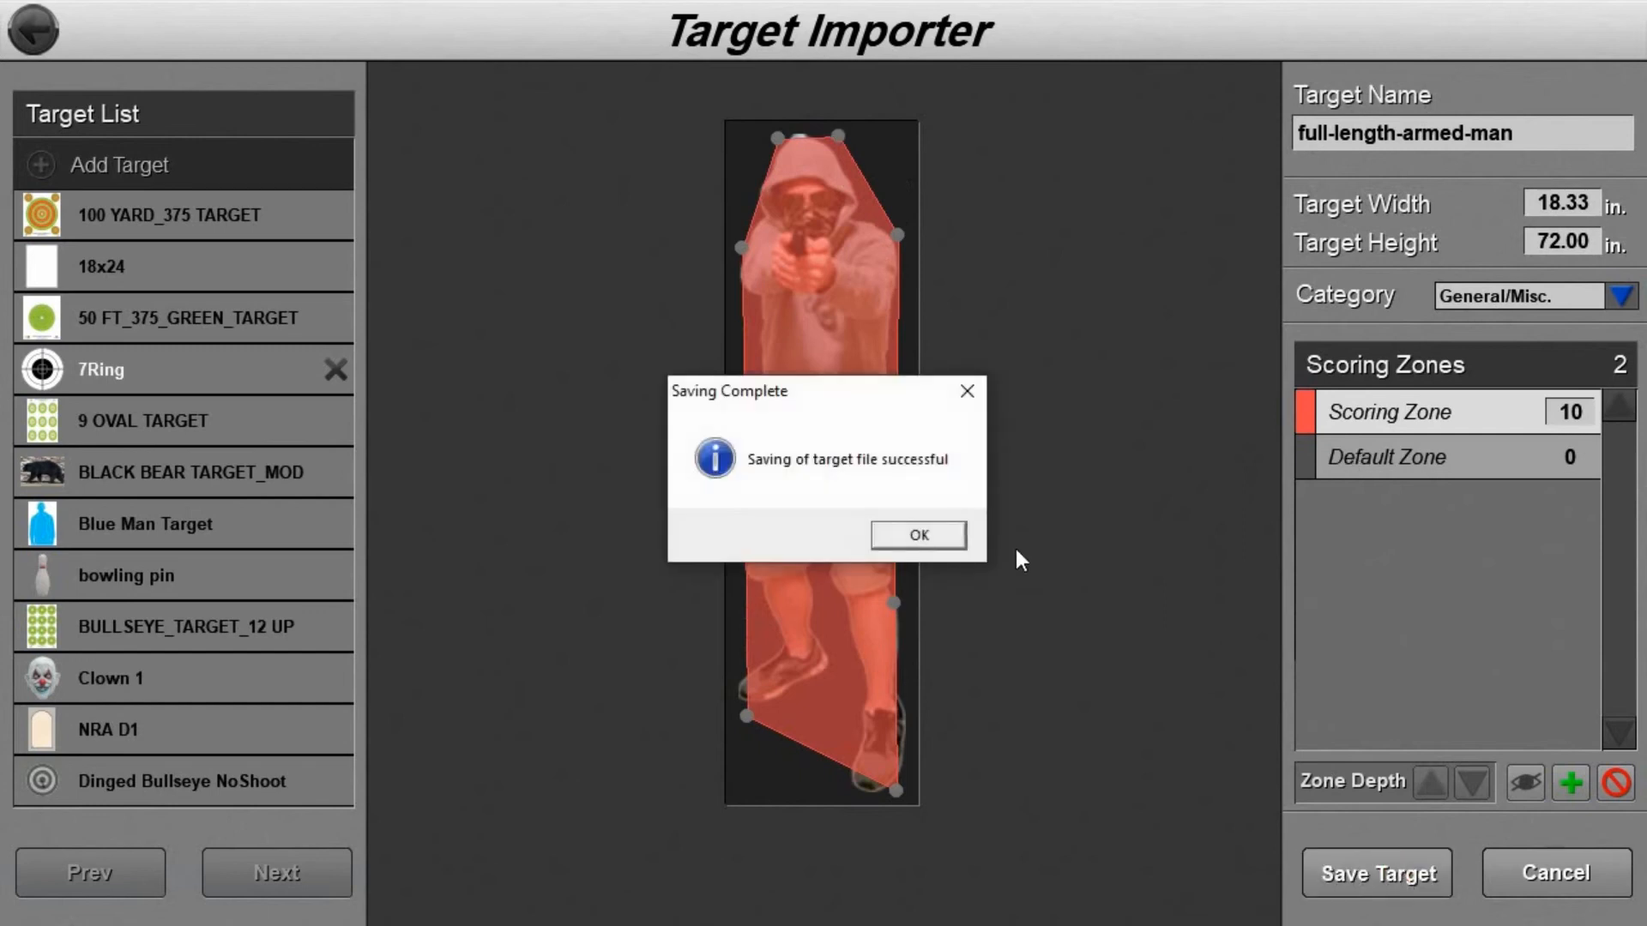
left_click(943, 536)
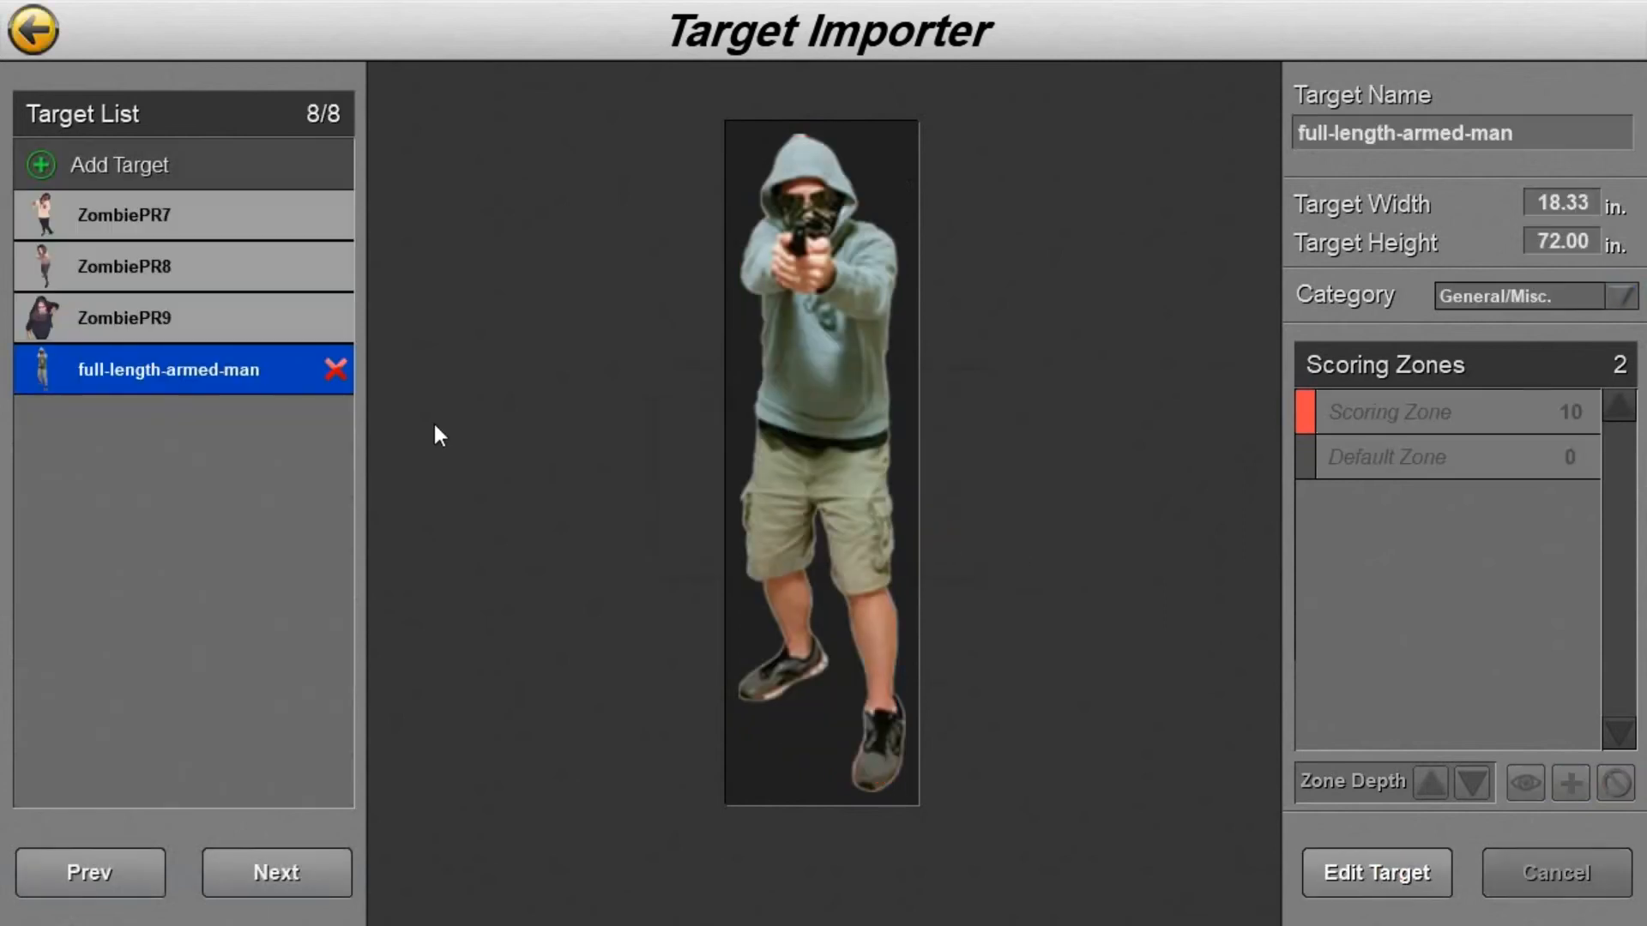
Leave the Target Importer and open the Object Importer
left_click(246, 339)
left_click(230, 367)
left_click(28, 32)
left_click(562, 636)
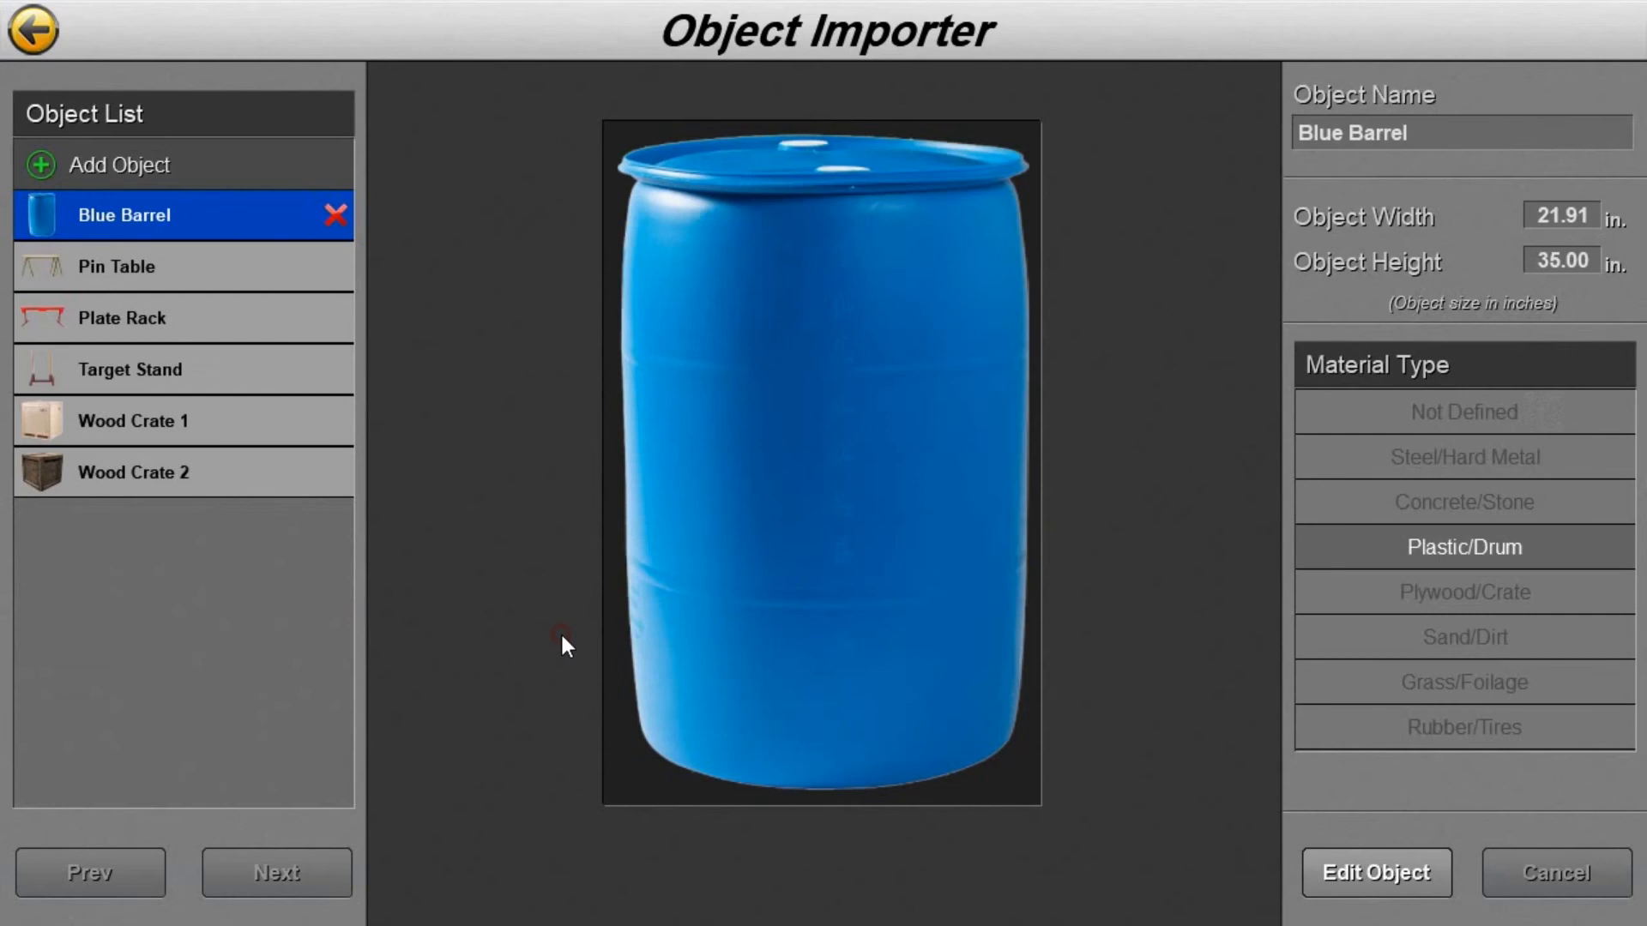
Preview existing objects in the Object List, including Target Stand, the wood crates and Pin Table
left_click(187, 374)
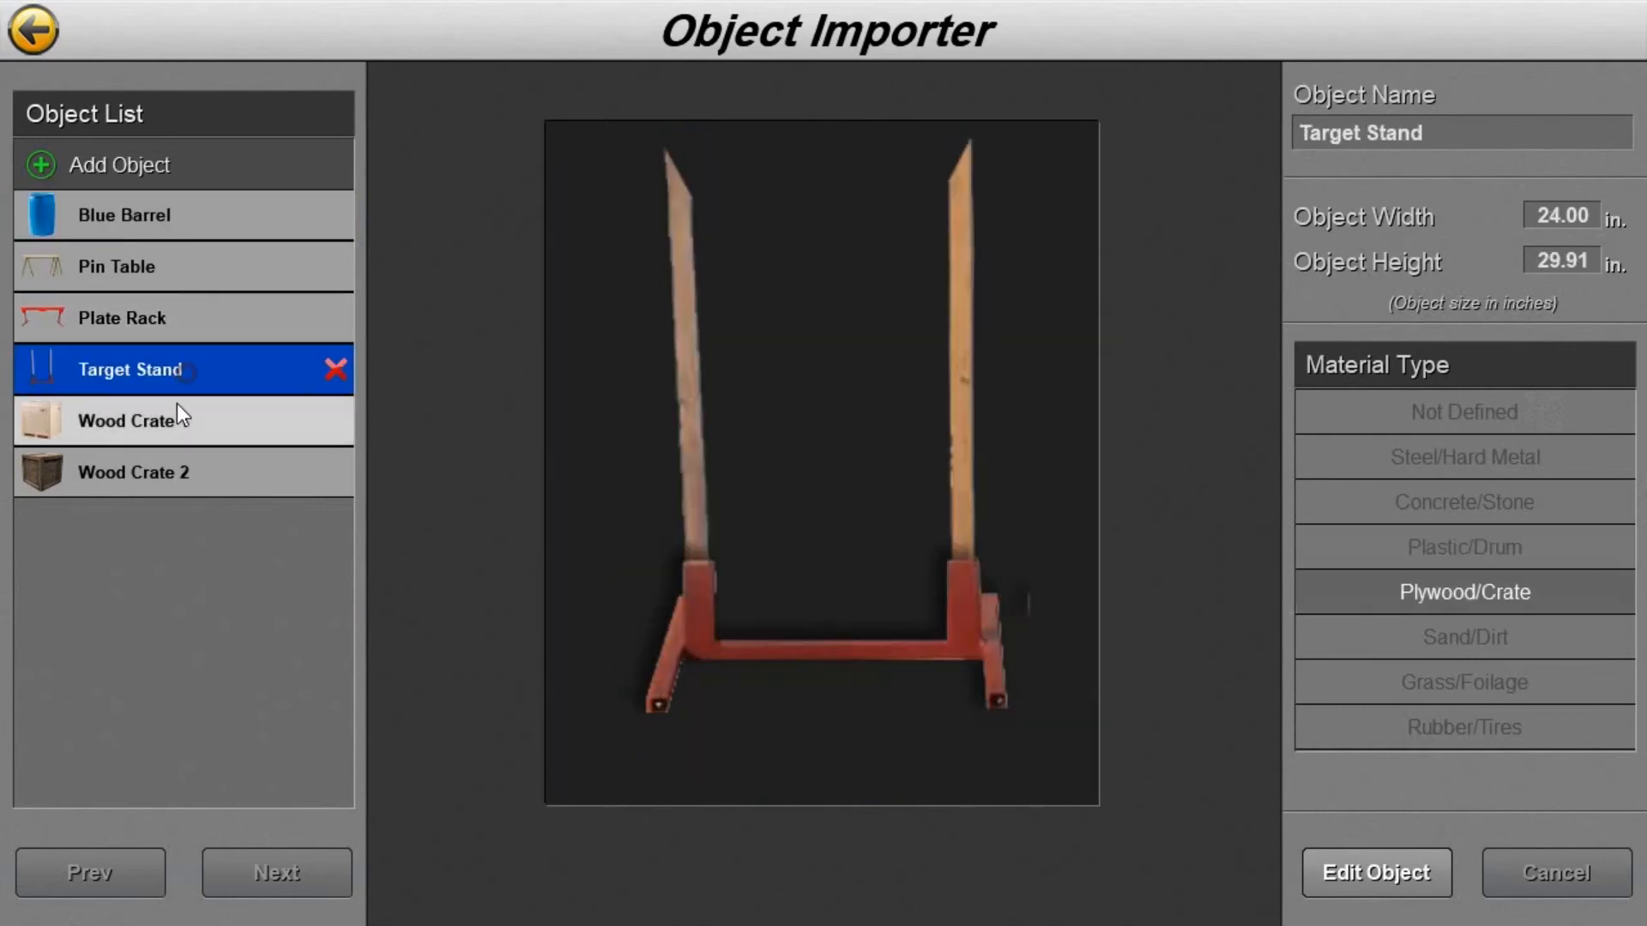
left_click(202, 295)
left_click(156, 453)
left_click(177, 426)
left_click(233, 290)
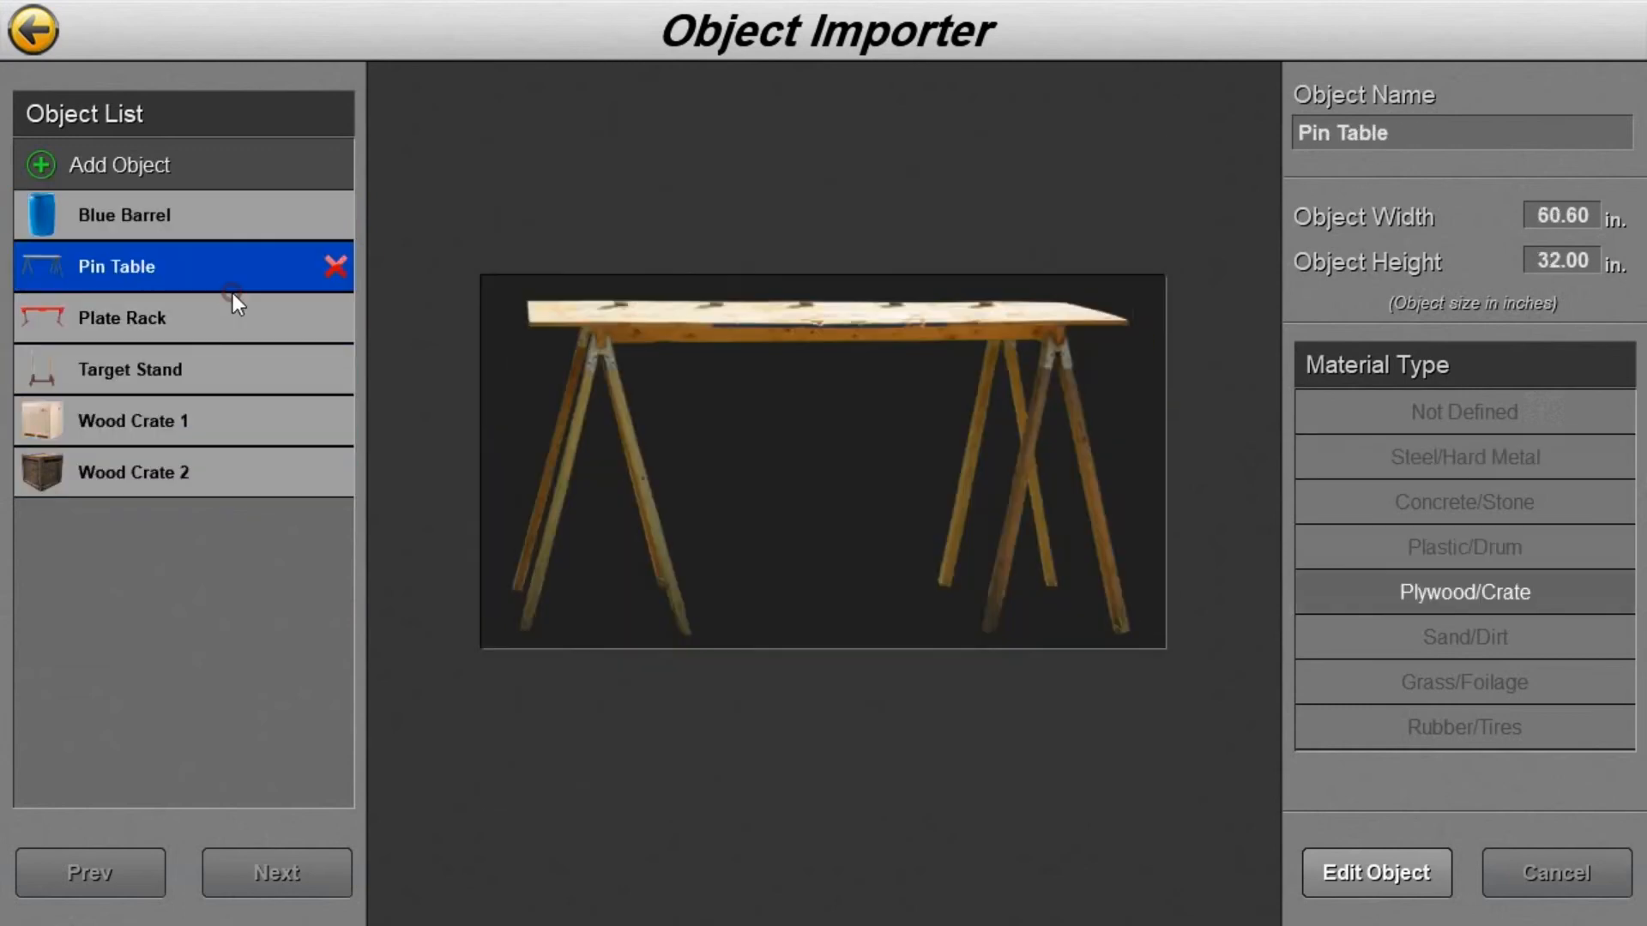
Import tyres-vertical-stacked.png as a new object and assign it the Rubber/Tires material
left_click(167, 164)
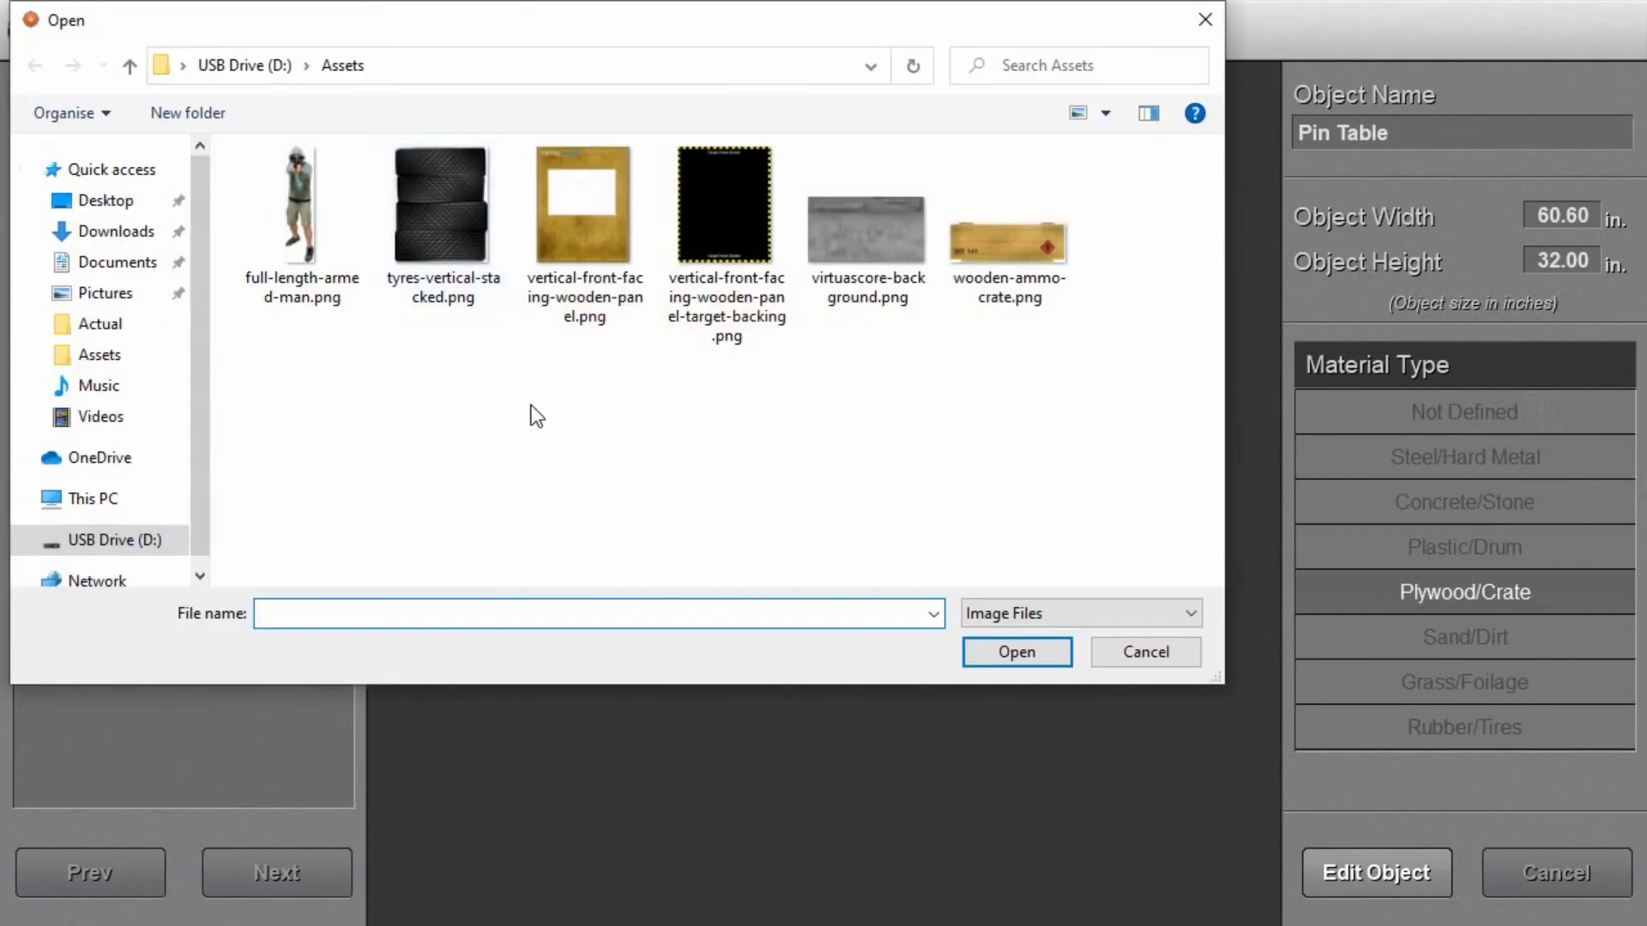
double_click(465, 264)
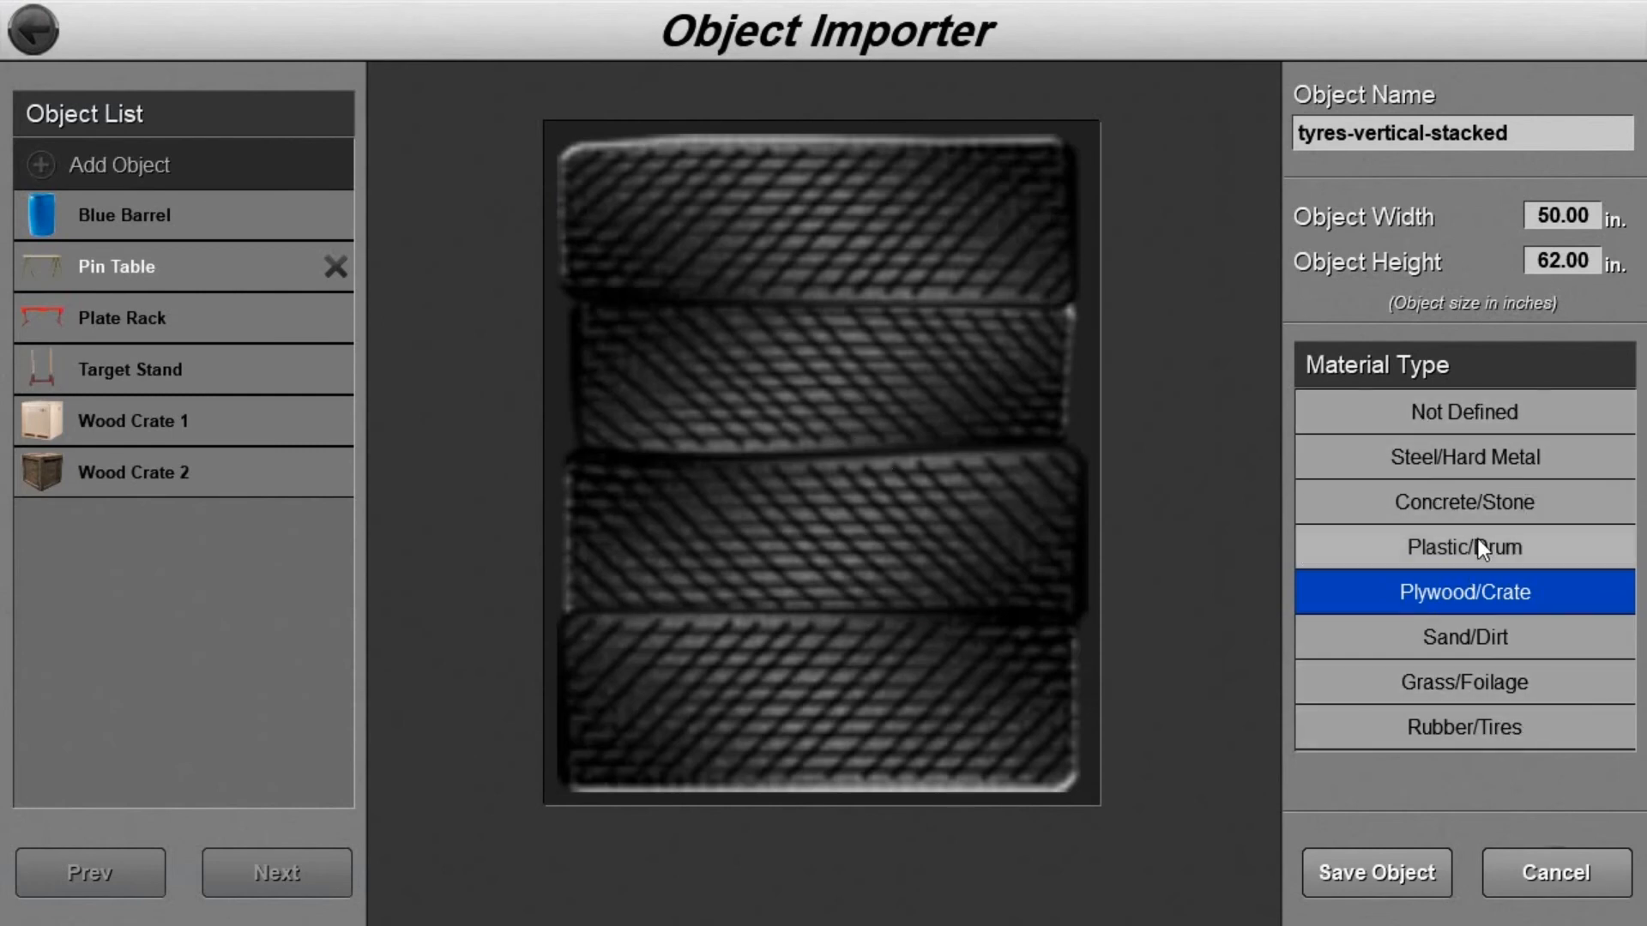
left_click(1499, 726)
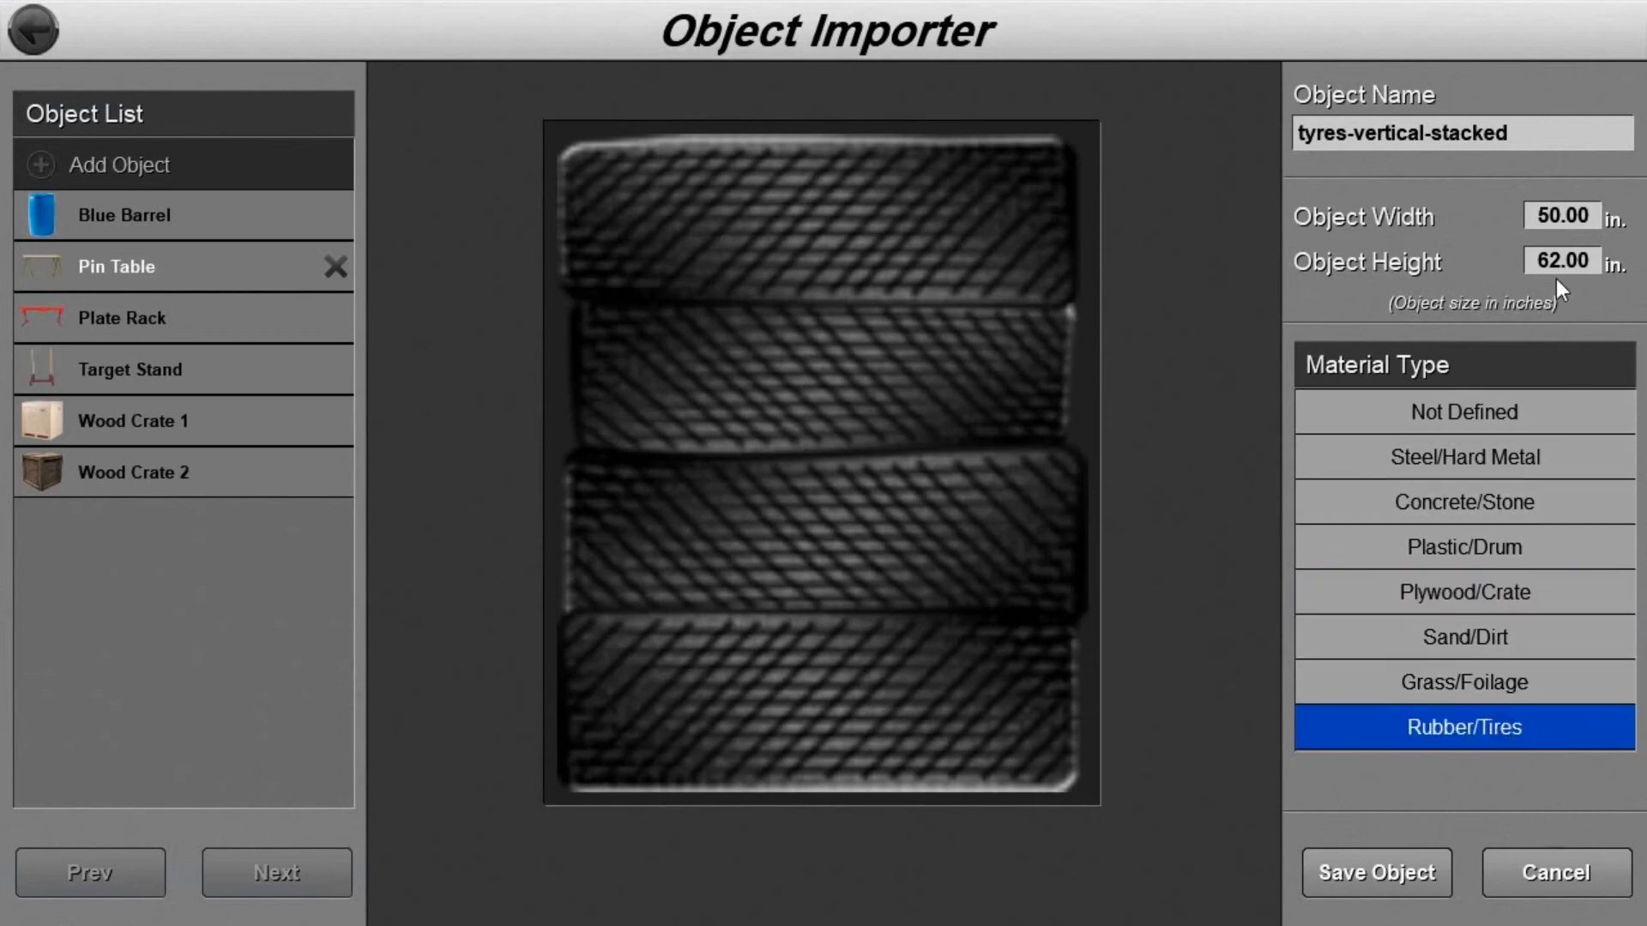
Set the stacked tyres' height to 35 inches and save the object
type("35")
left_click(1423, 877)
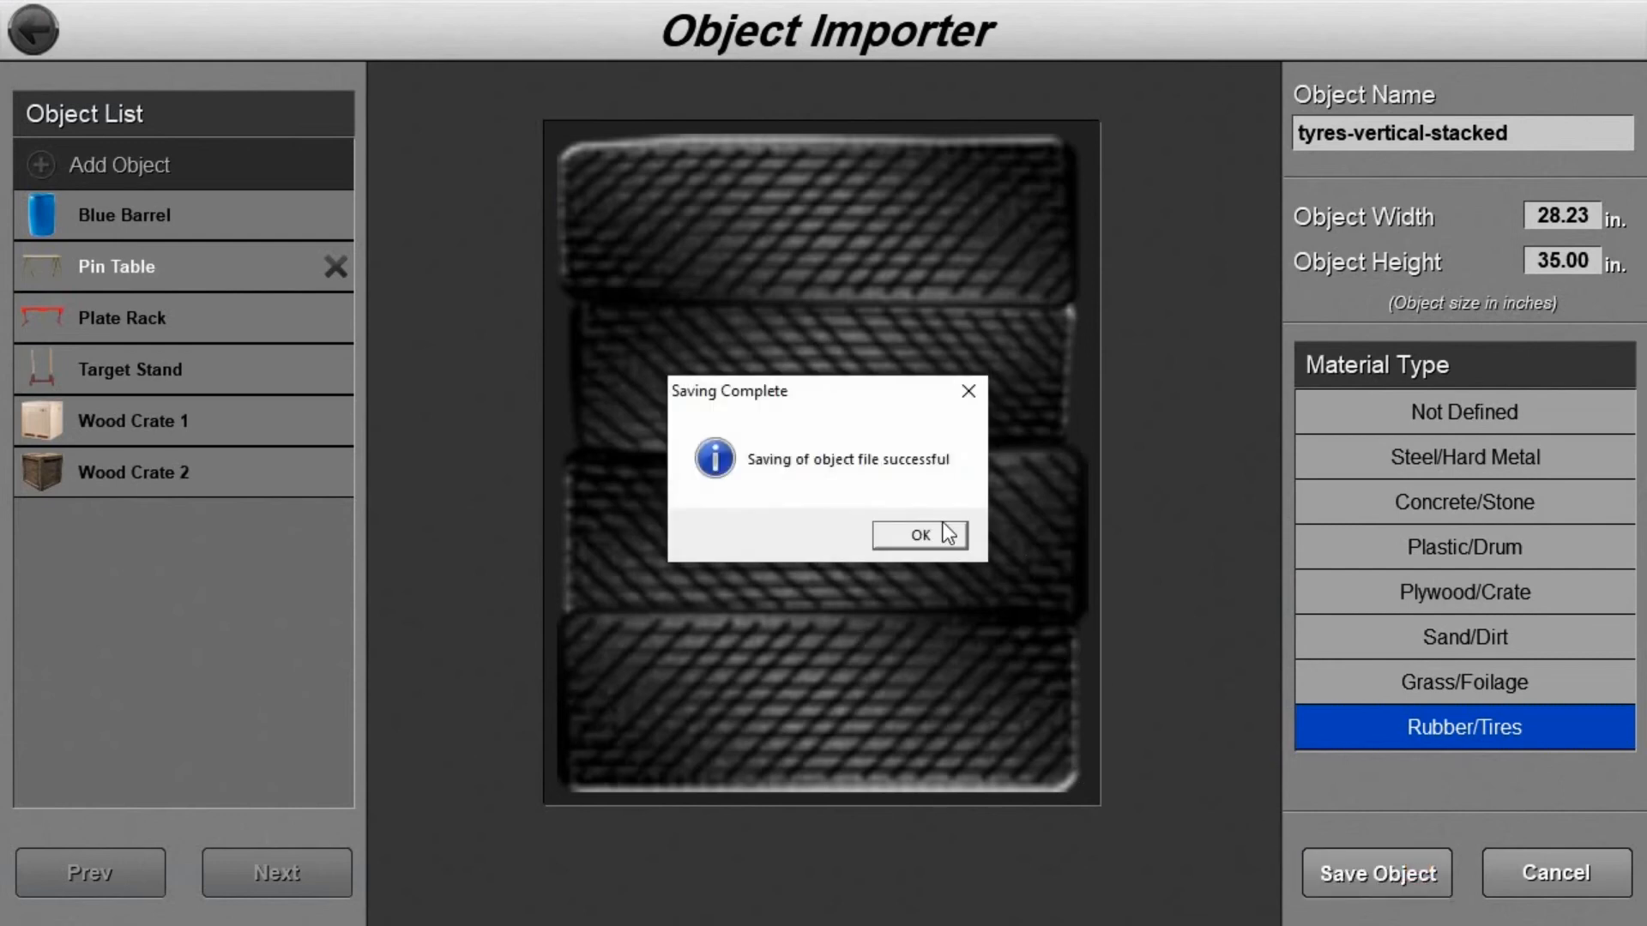
left_click(936, 533)
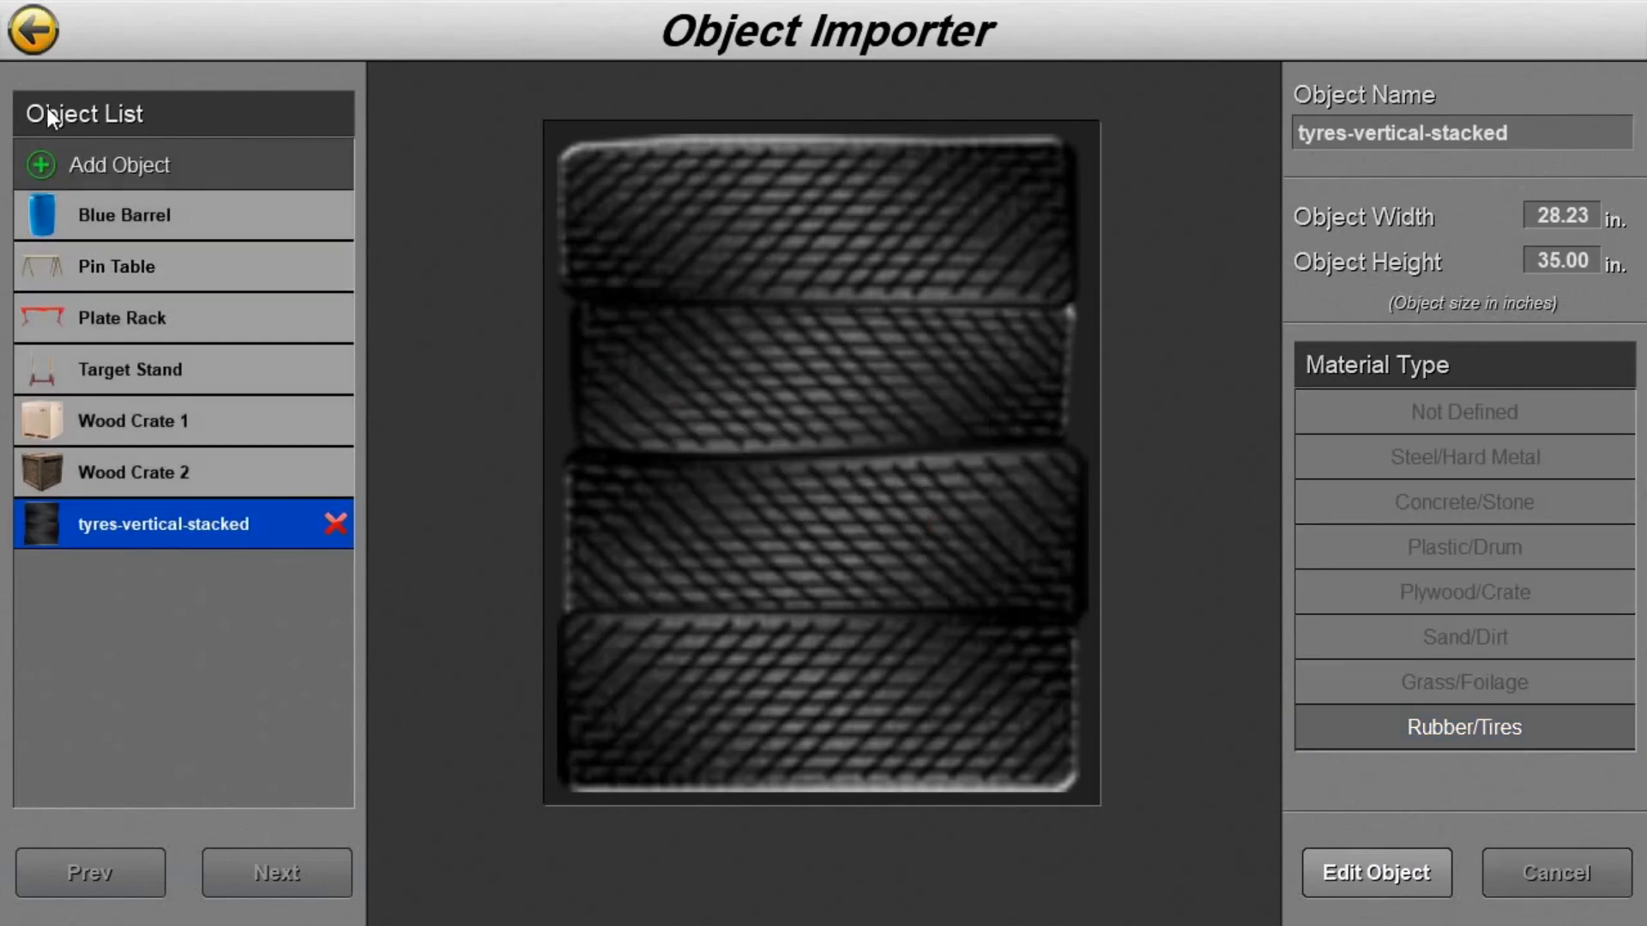
Import wooden-ammo-crate.png as an object with Plywood/Crate material and a height of 15 inches, and save it
left_click(131, 165)
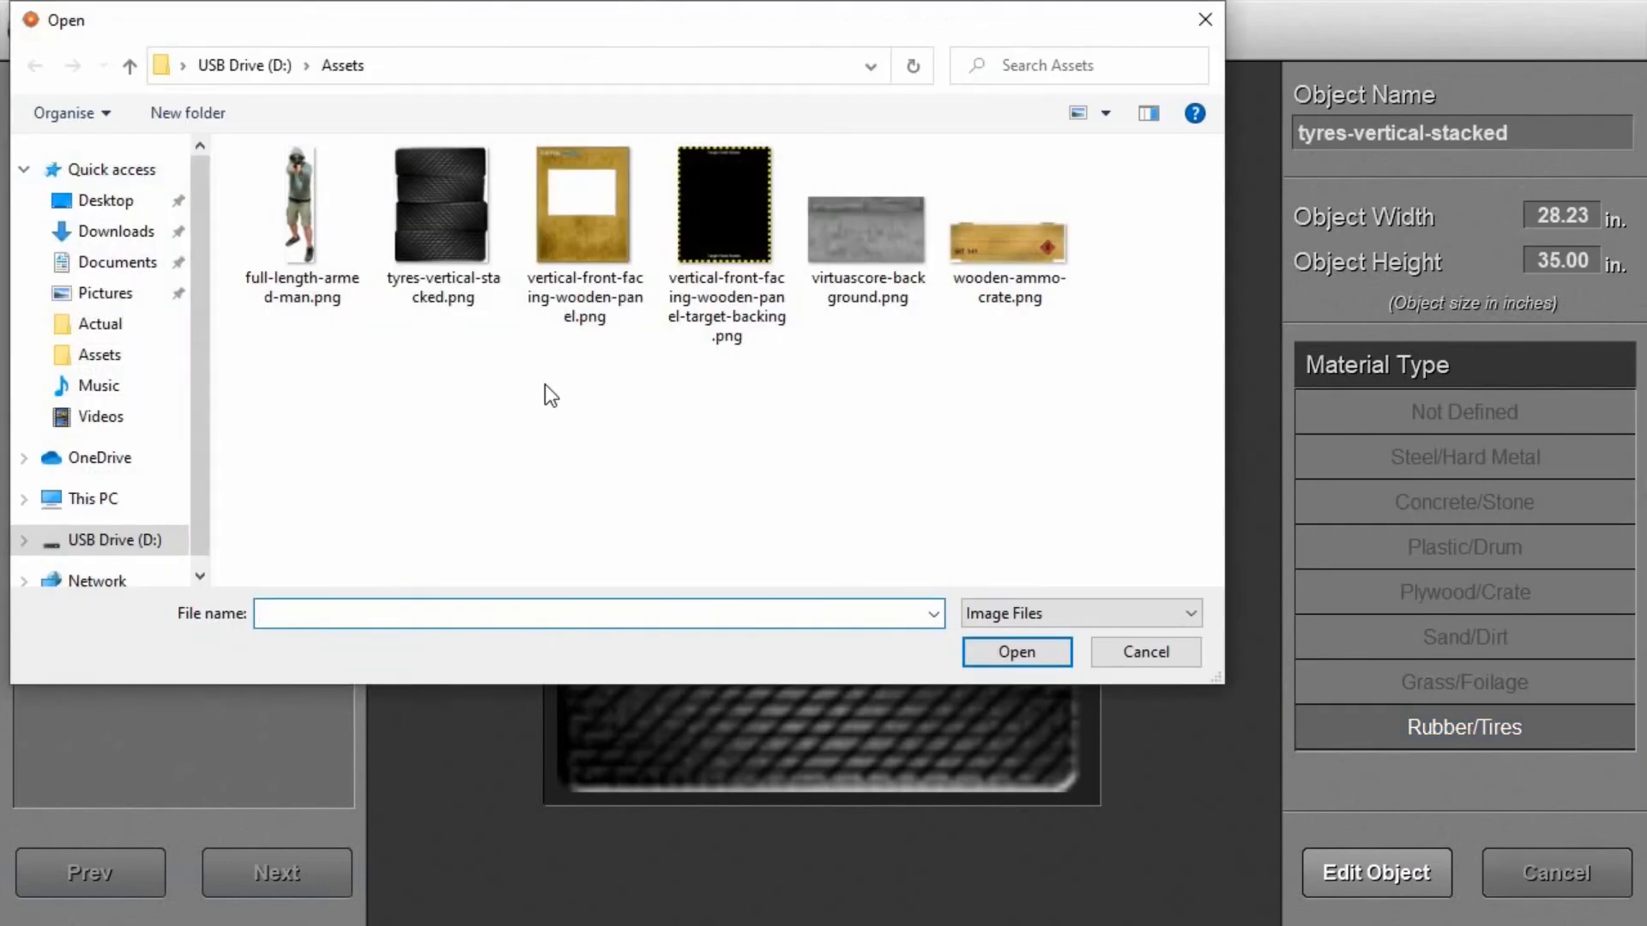
double_click(1000, 276)
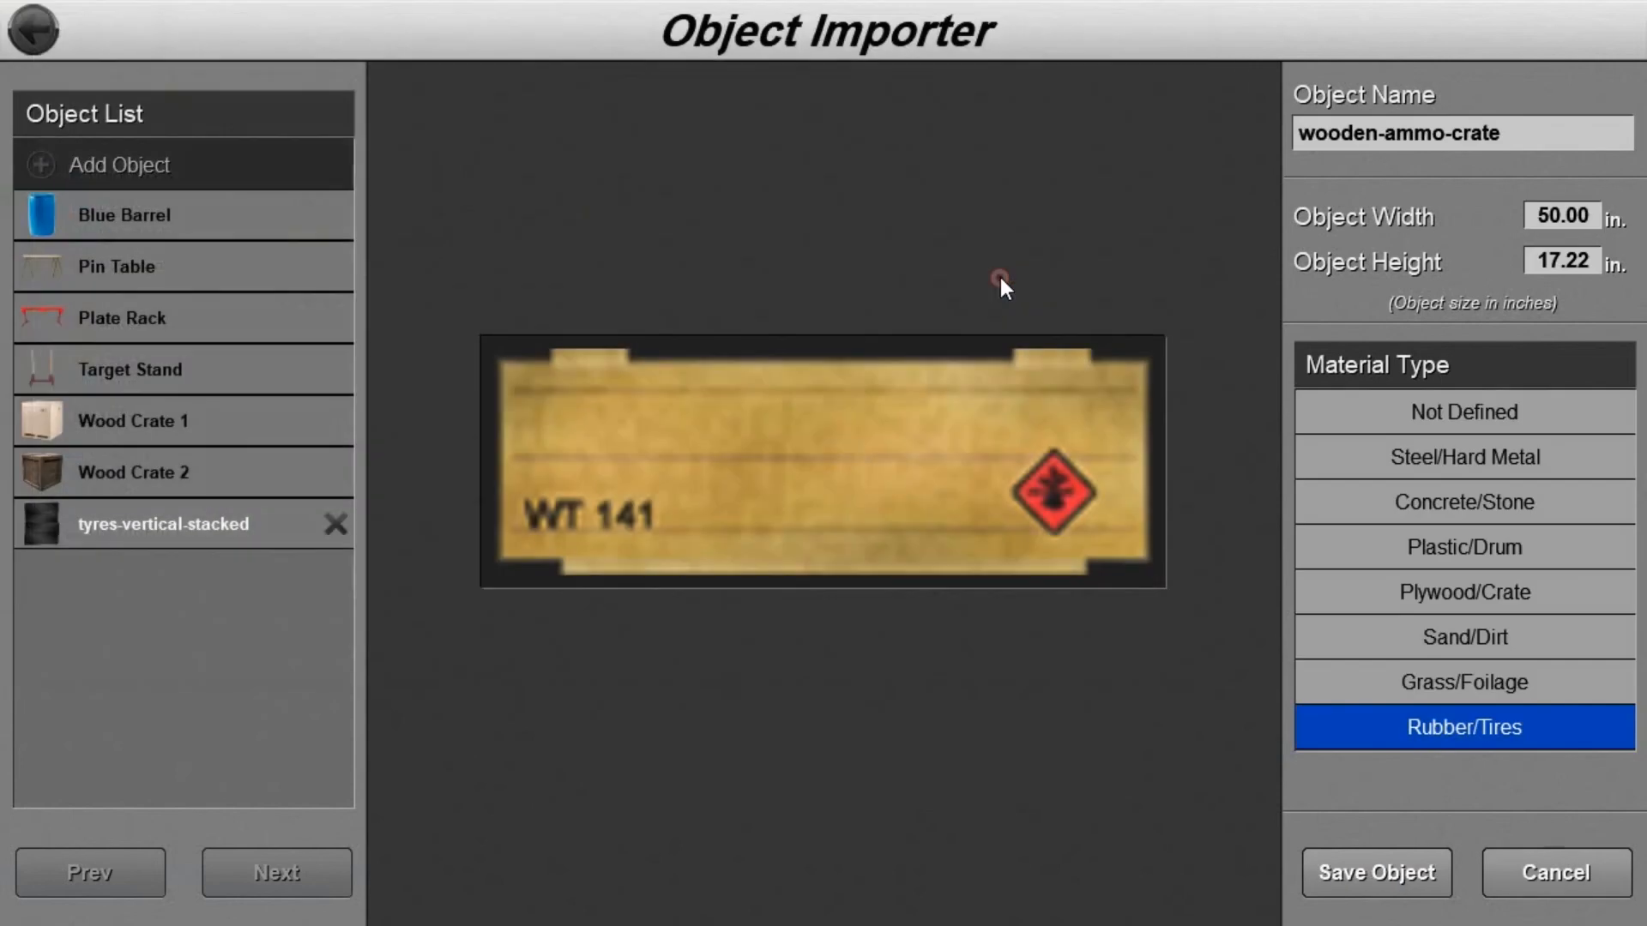
left_click(1464, 596)
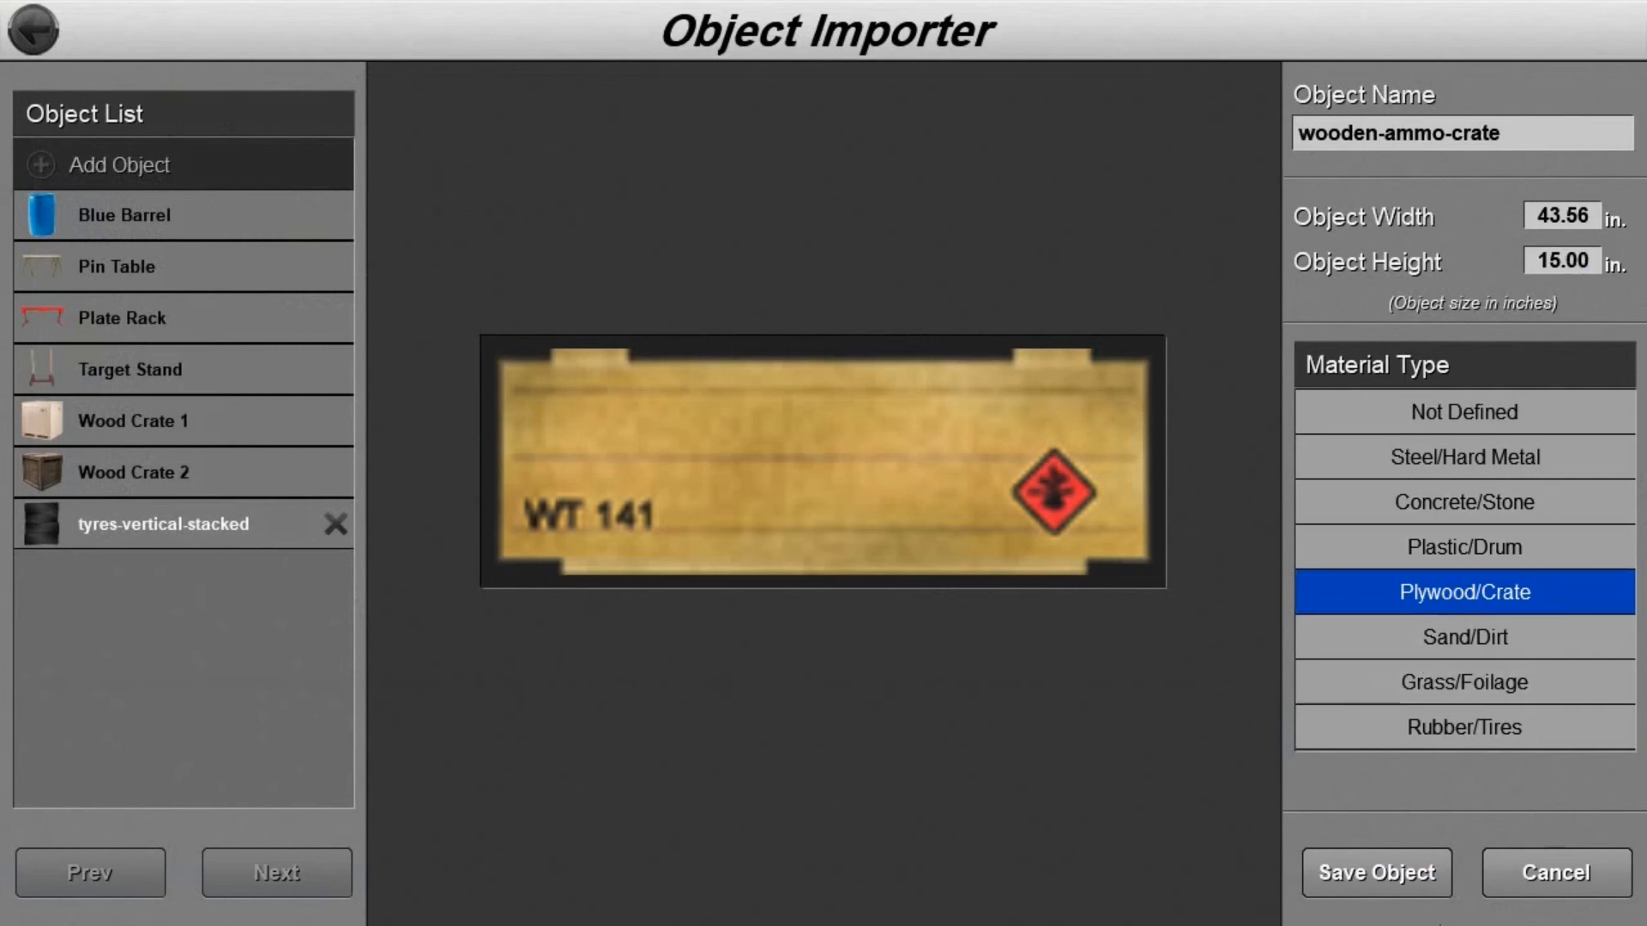
left_click(1437, 871)
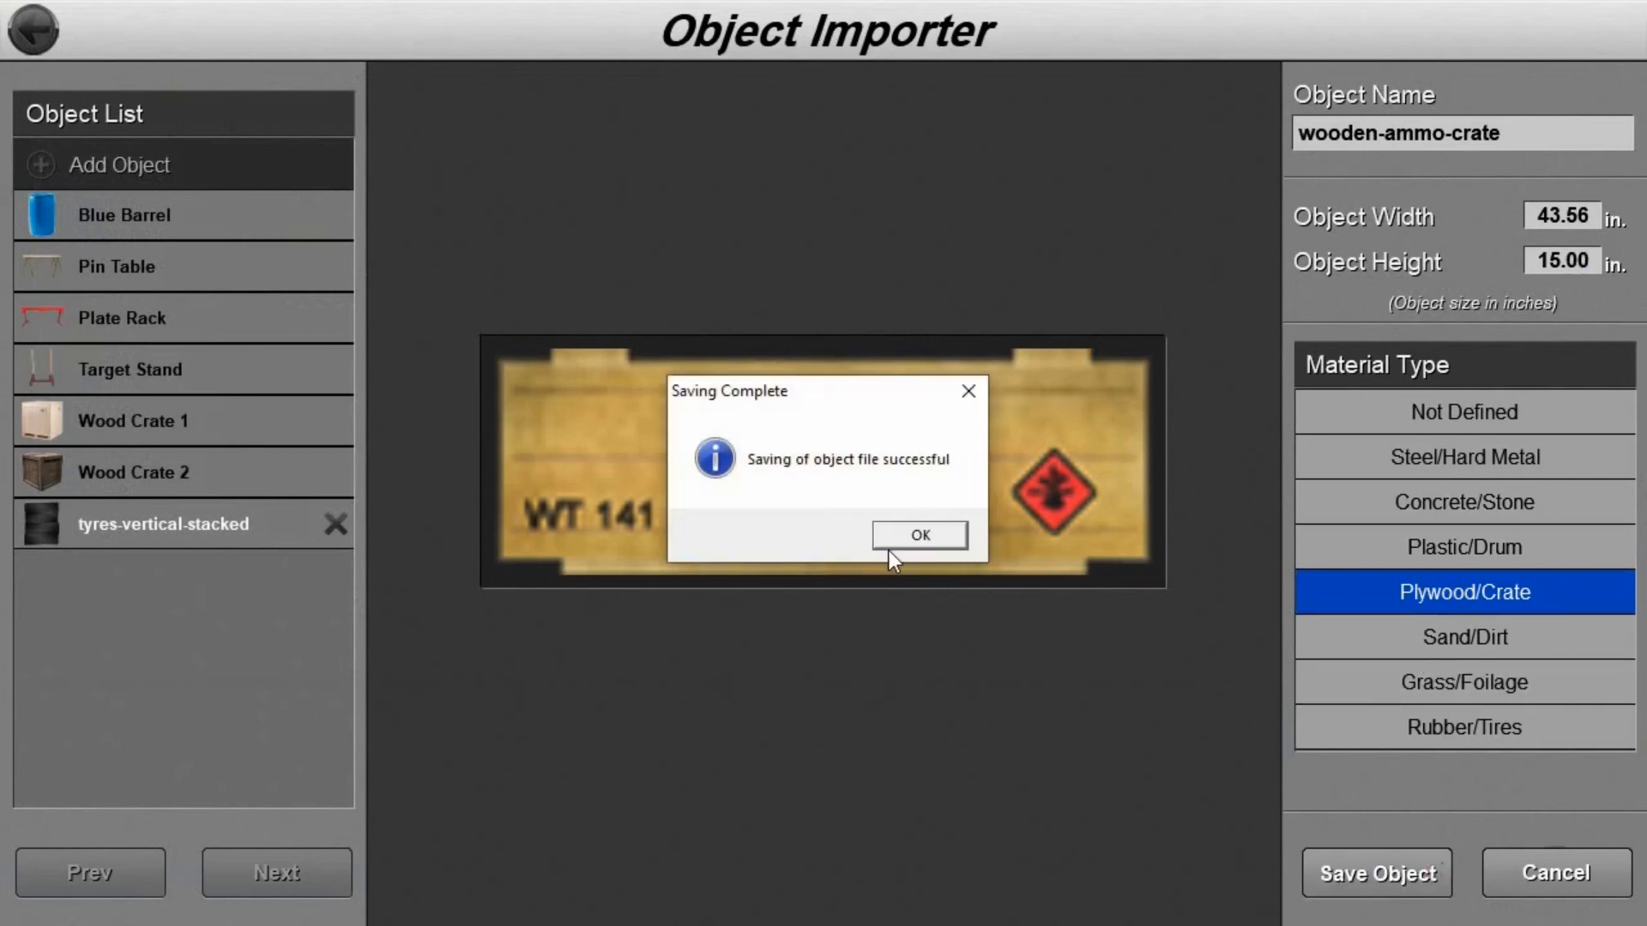
Import vertical-front-facing-wooden-panel.png as a Plywood/Crate object with a height of 96 inches, and save it
left_click(933, 533)
left_click(122, 173)
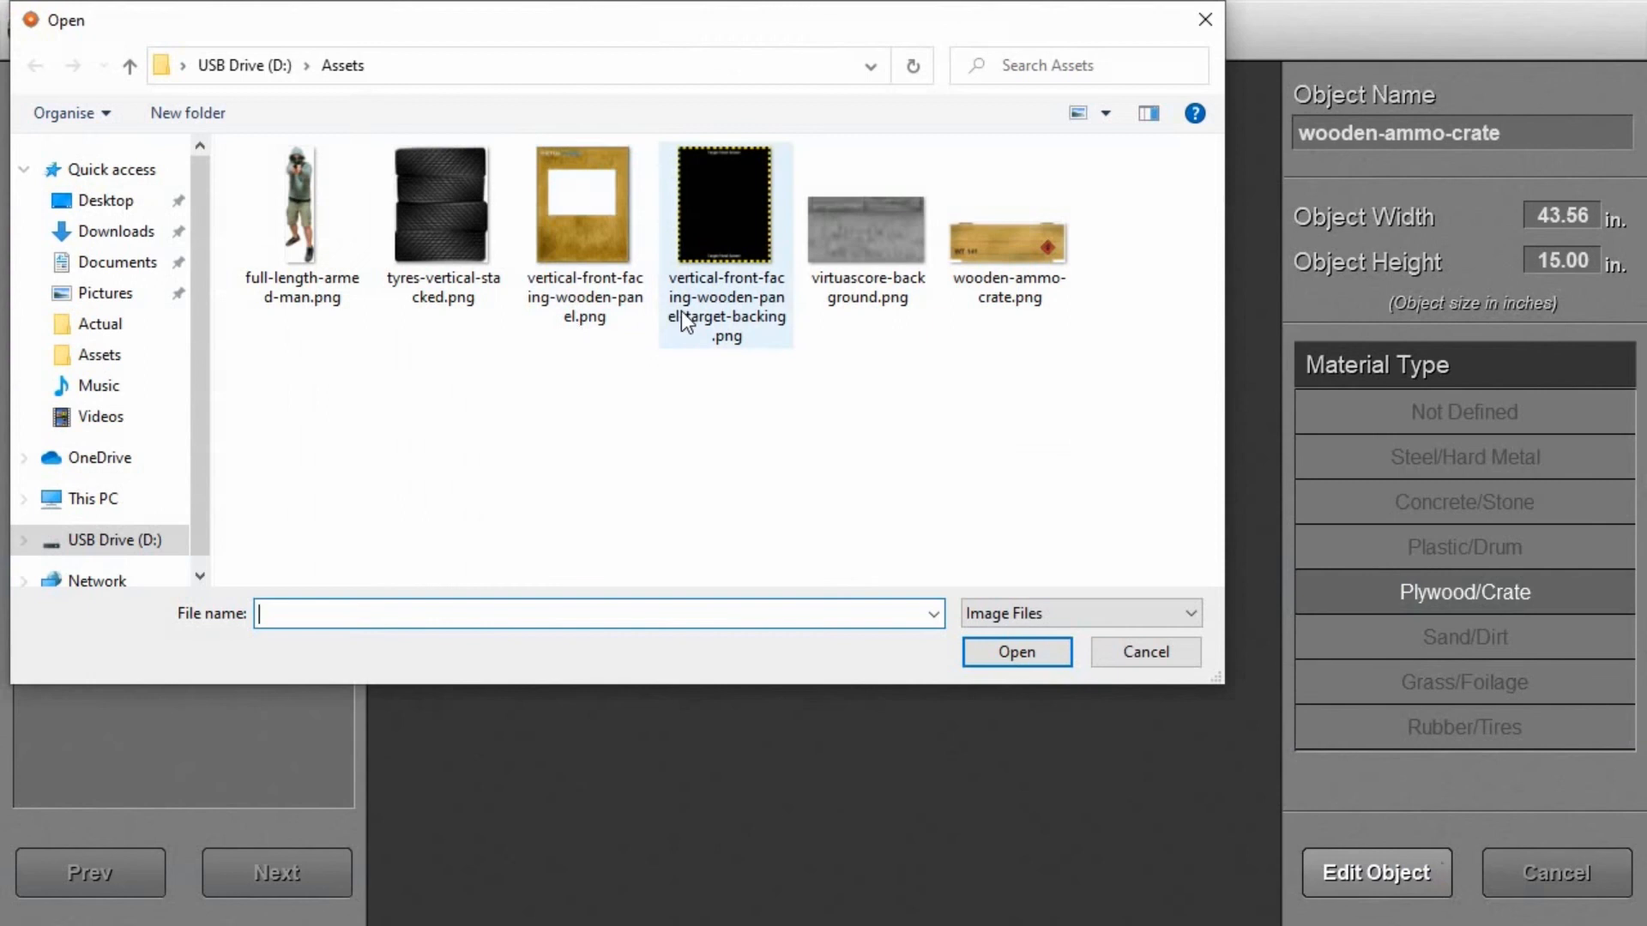
double_click(580, 258)
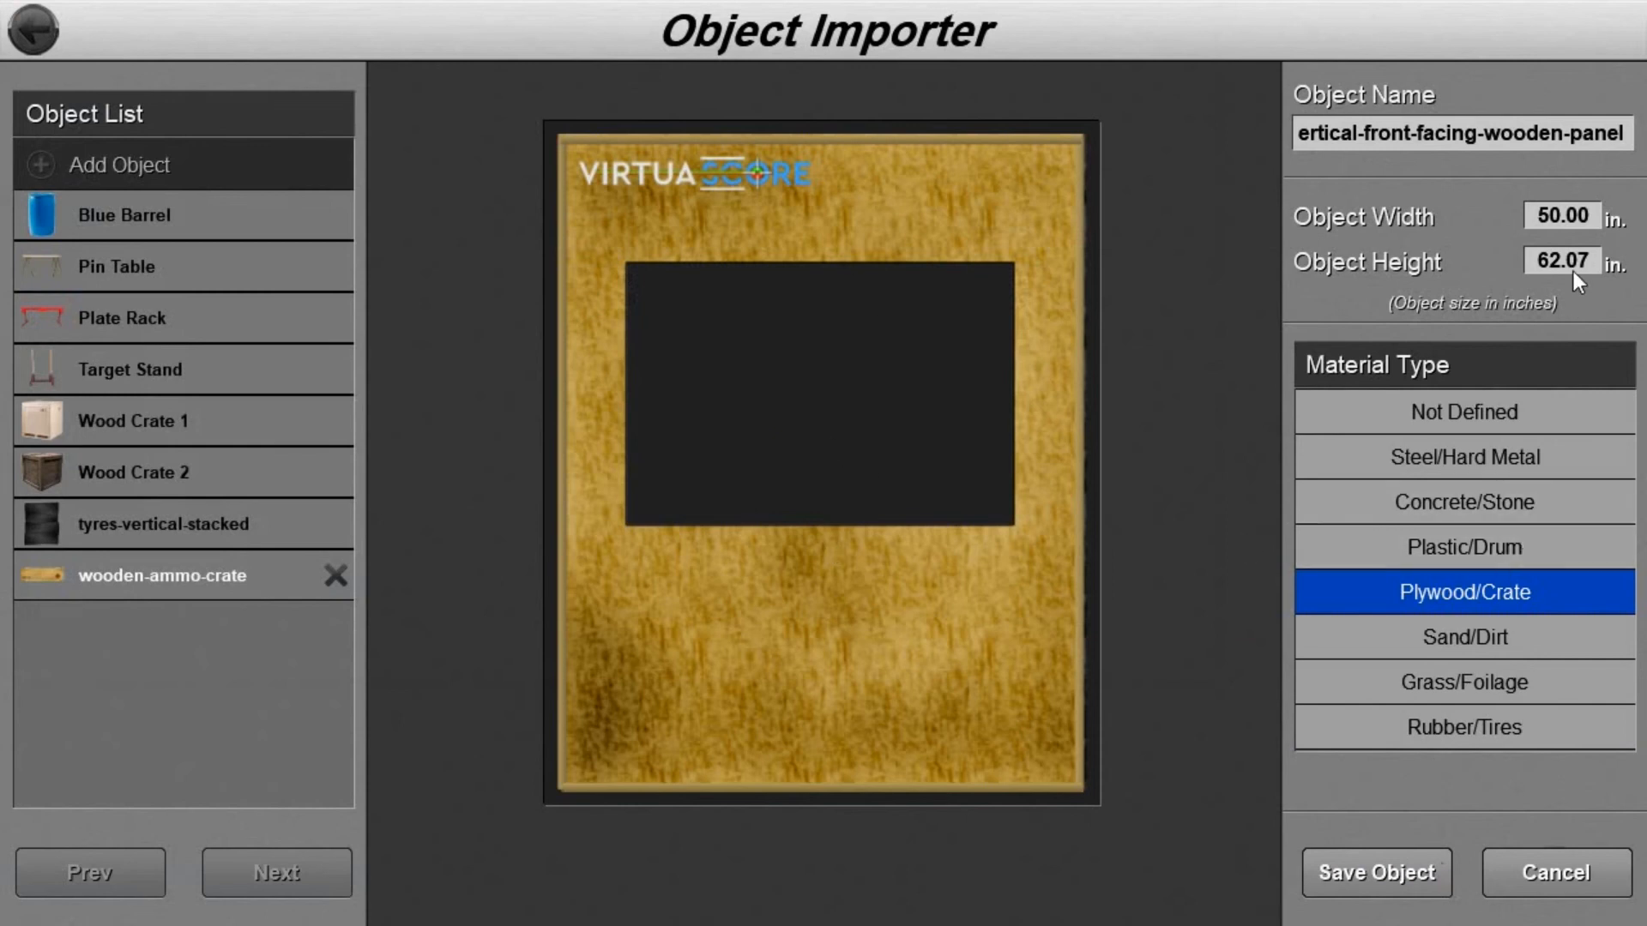
type("96")
left_click(1405, 874)
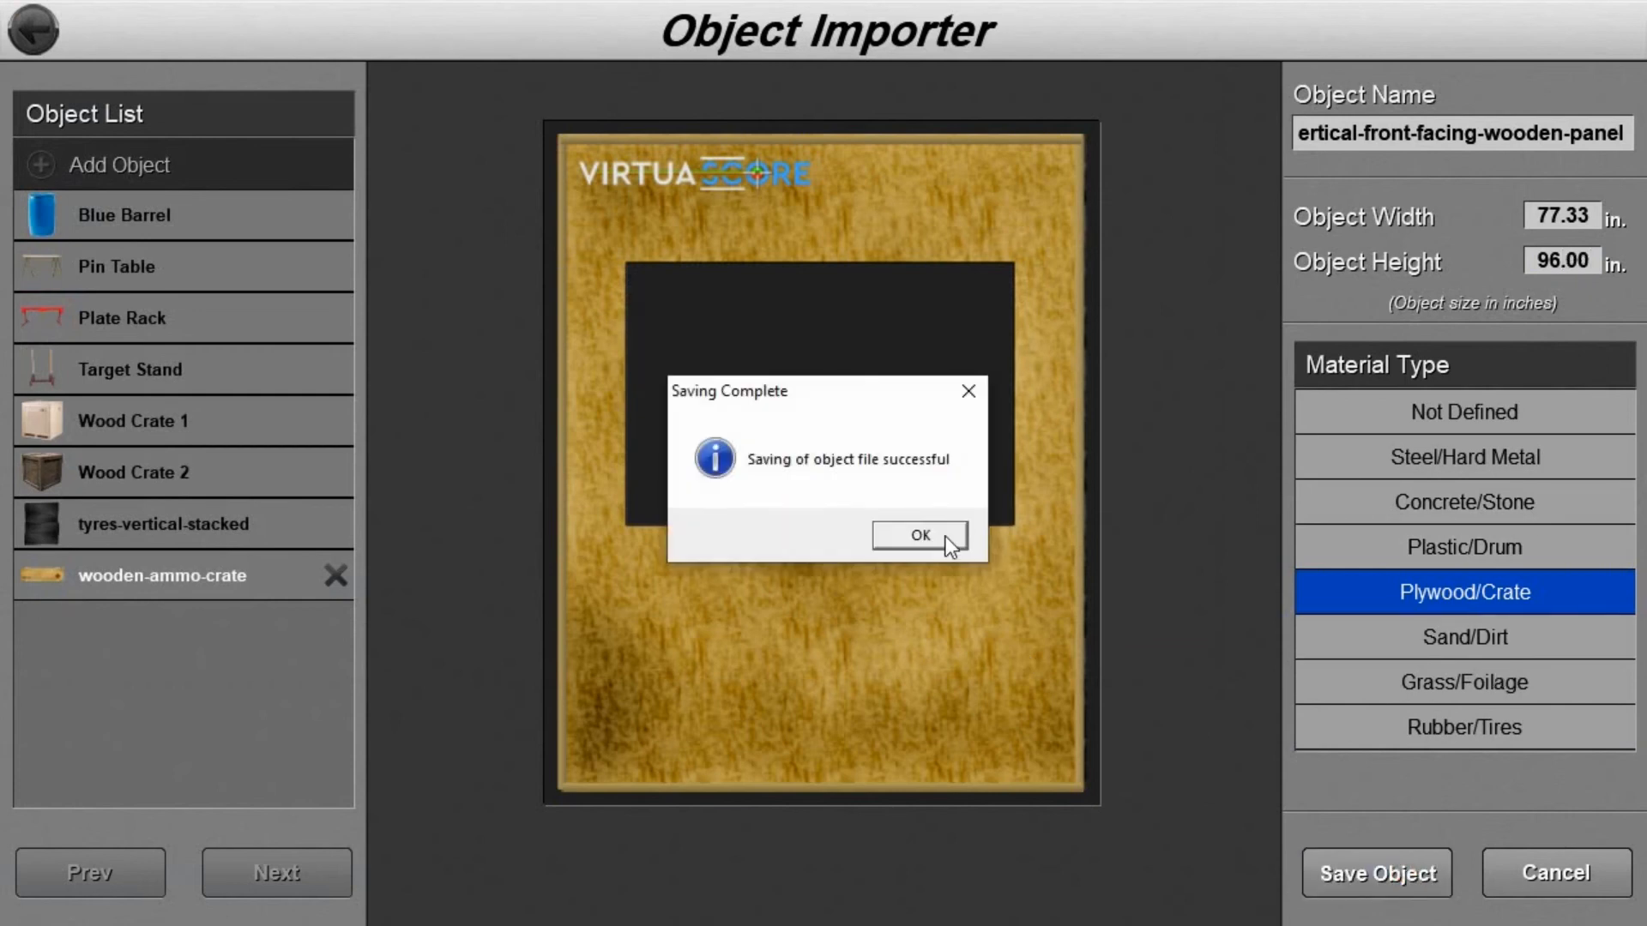
left_click(945, 537)
Import vertical-front-facing-wooden-panel-target-backing.png as an object with a height of 96 inches and Not Defined material, and save it
left_click(156, 177)
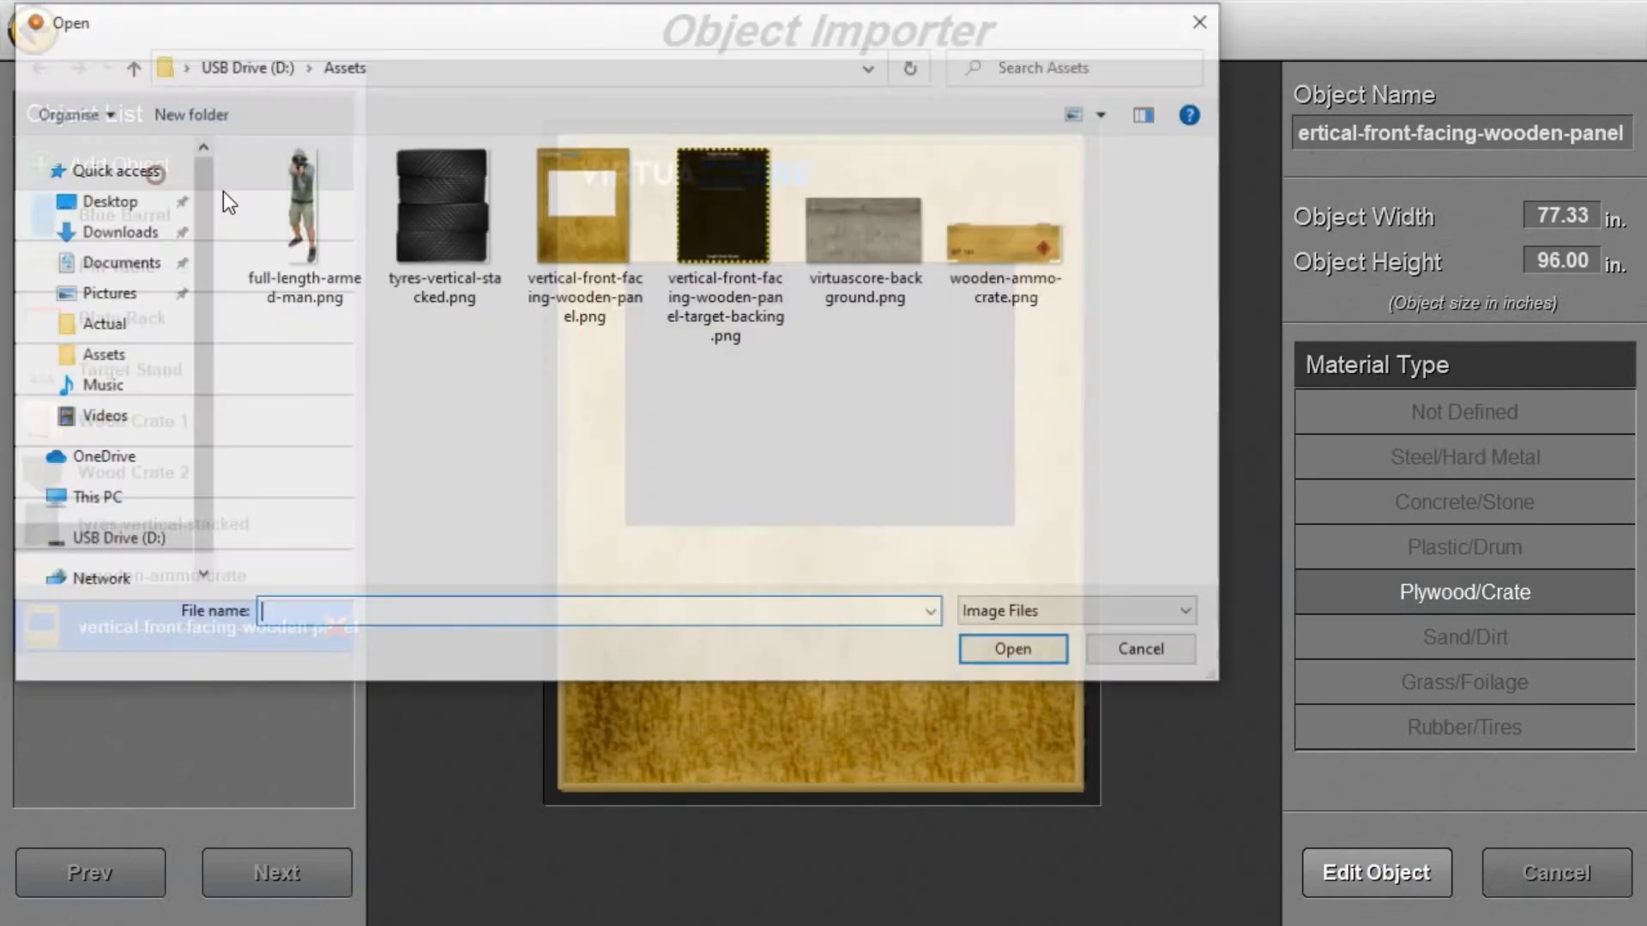
double_click(726, 220)
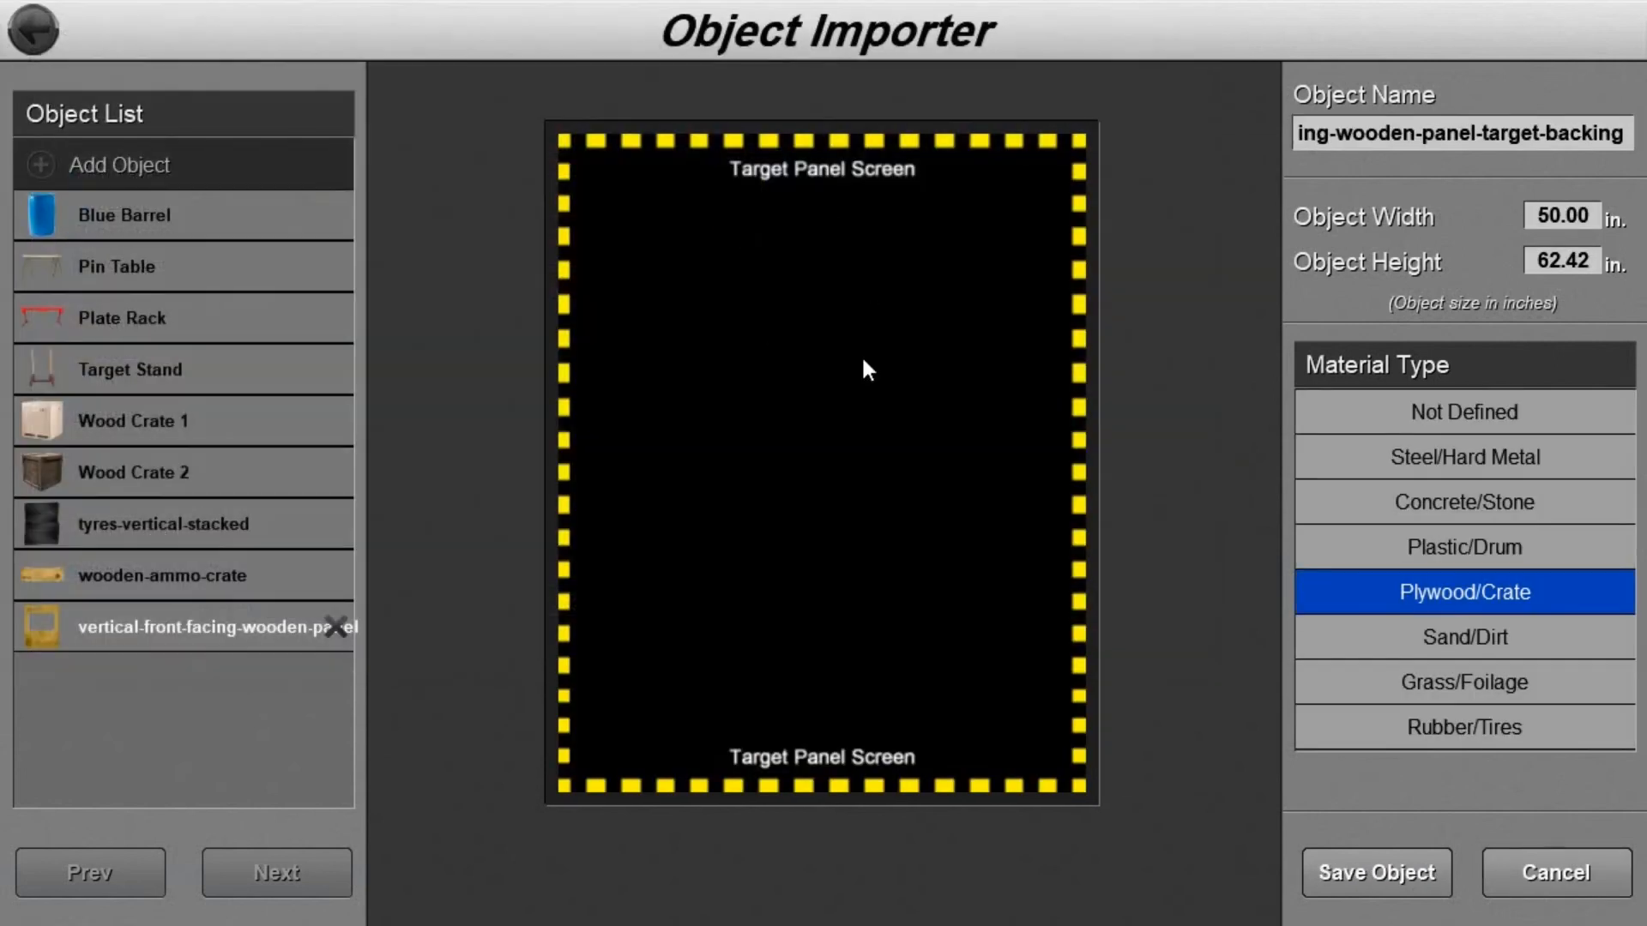
type("96")
left_click(1532, 410)
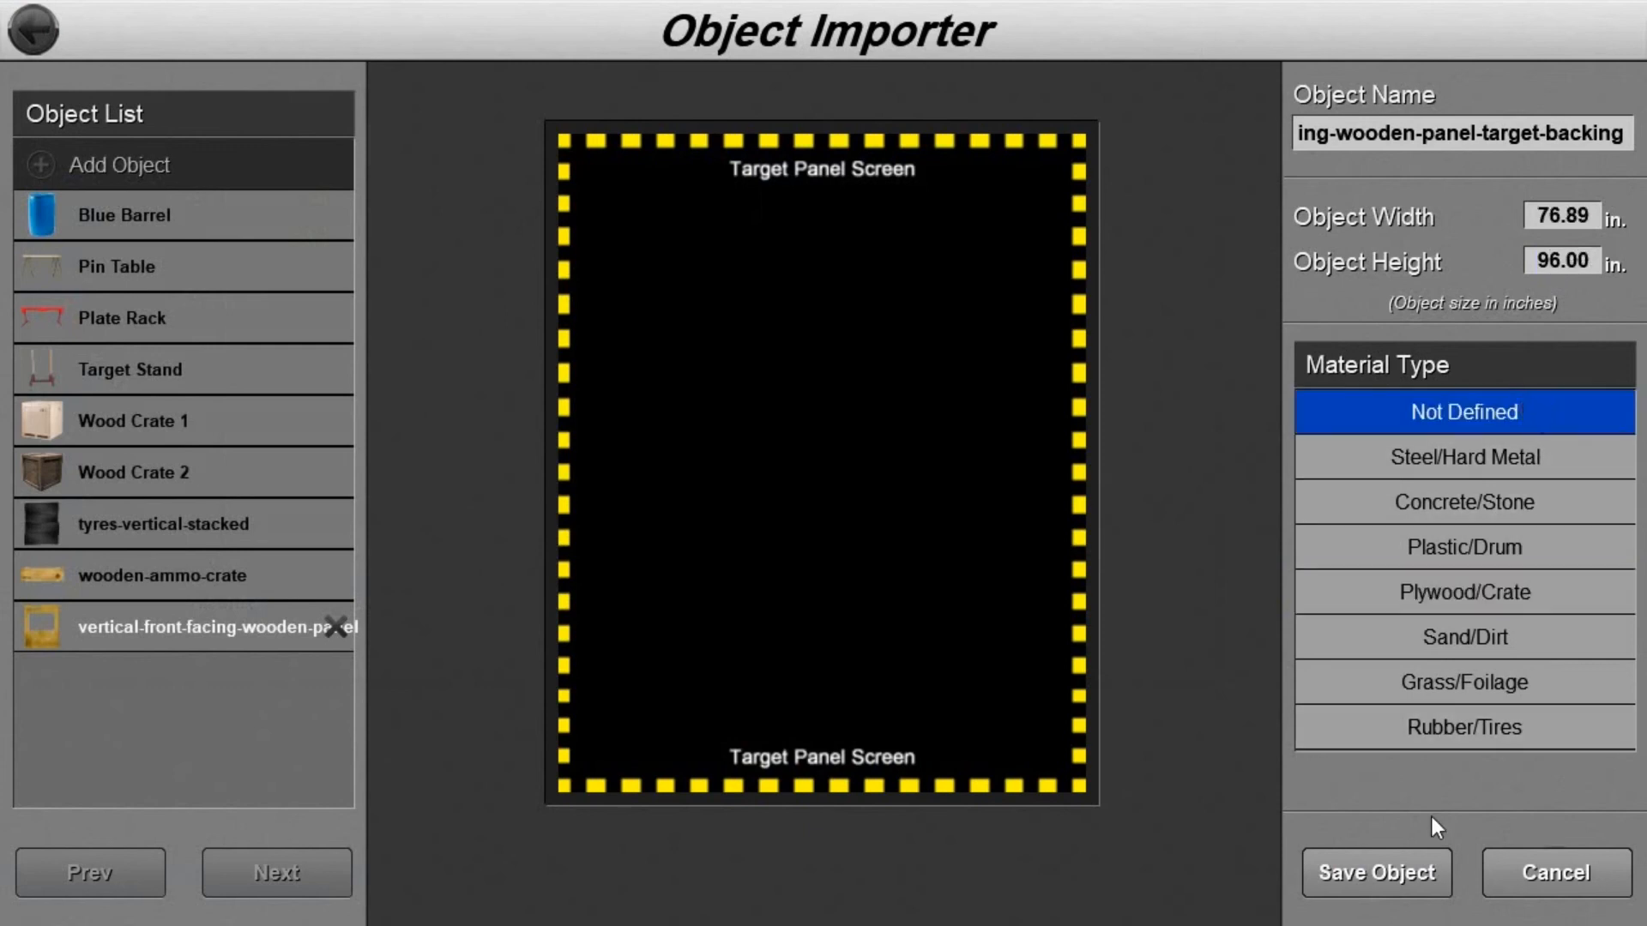
left_click(1407, 883)
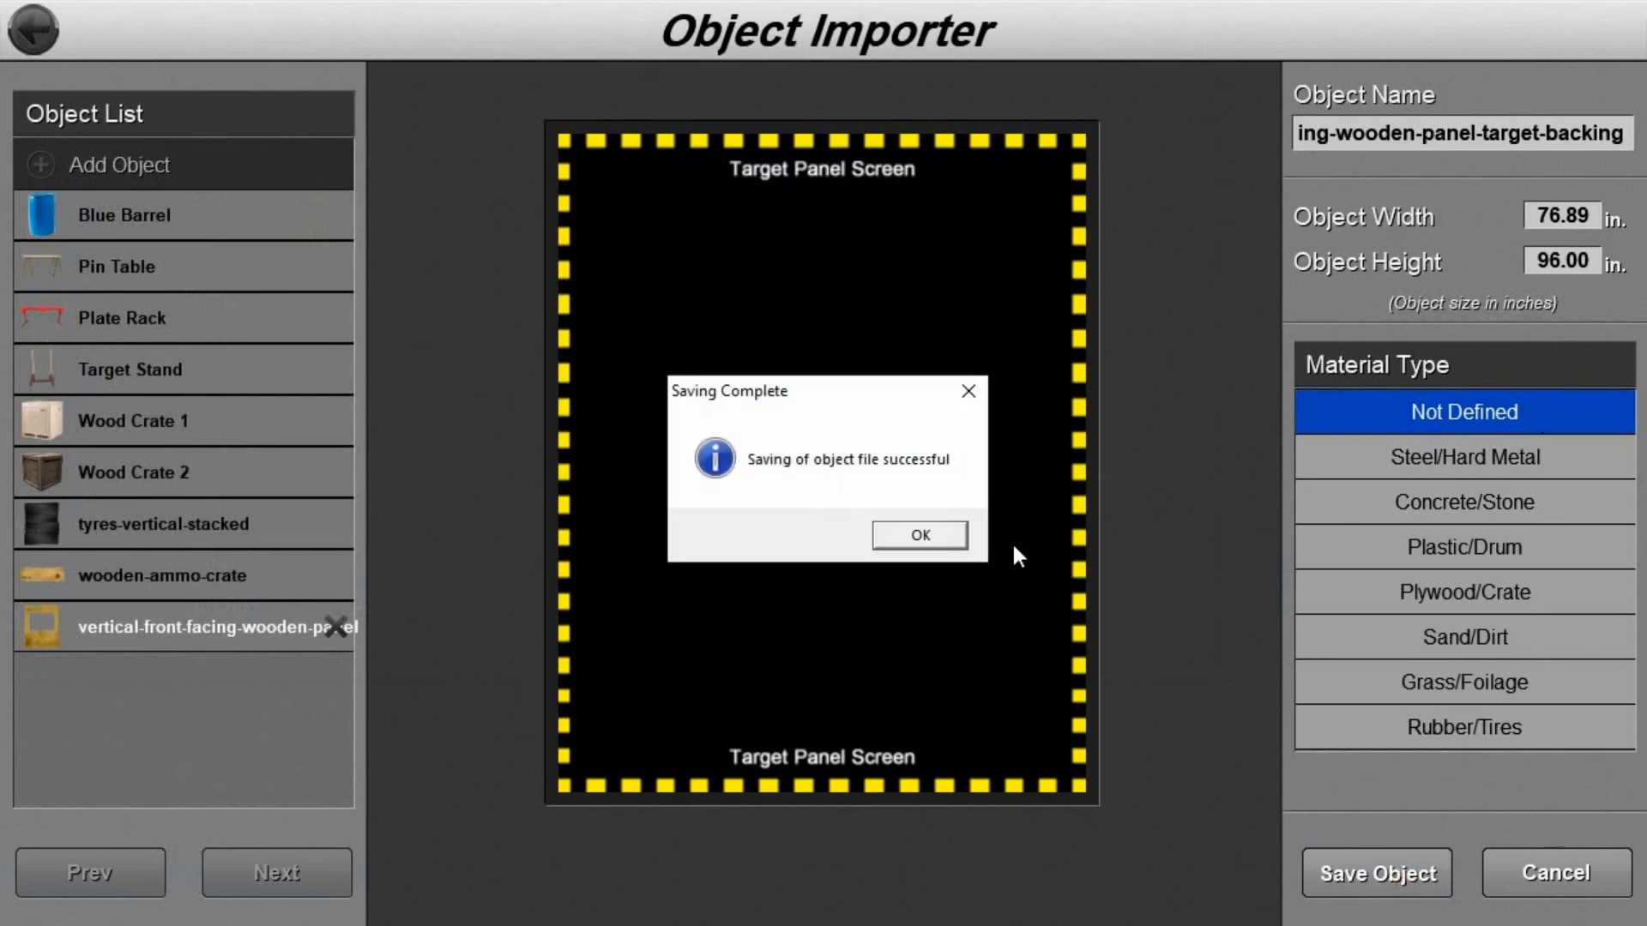
left_click(928, 537)
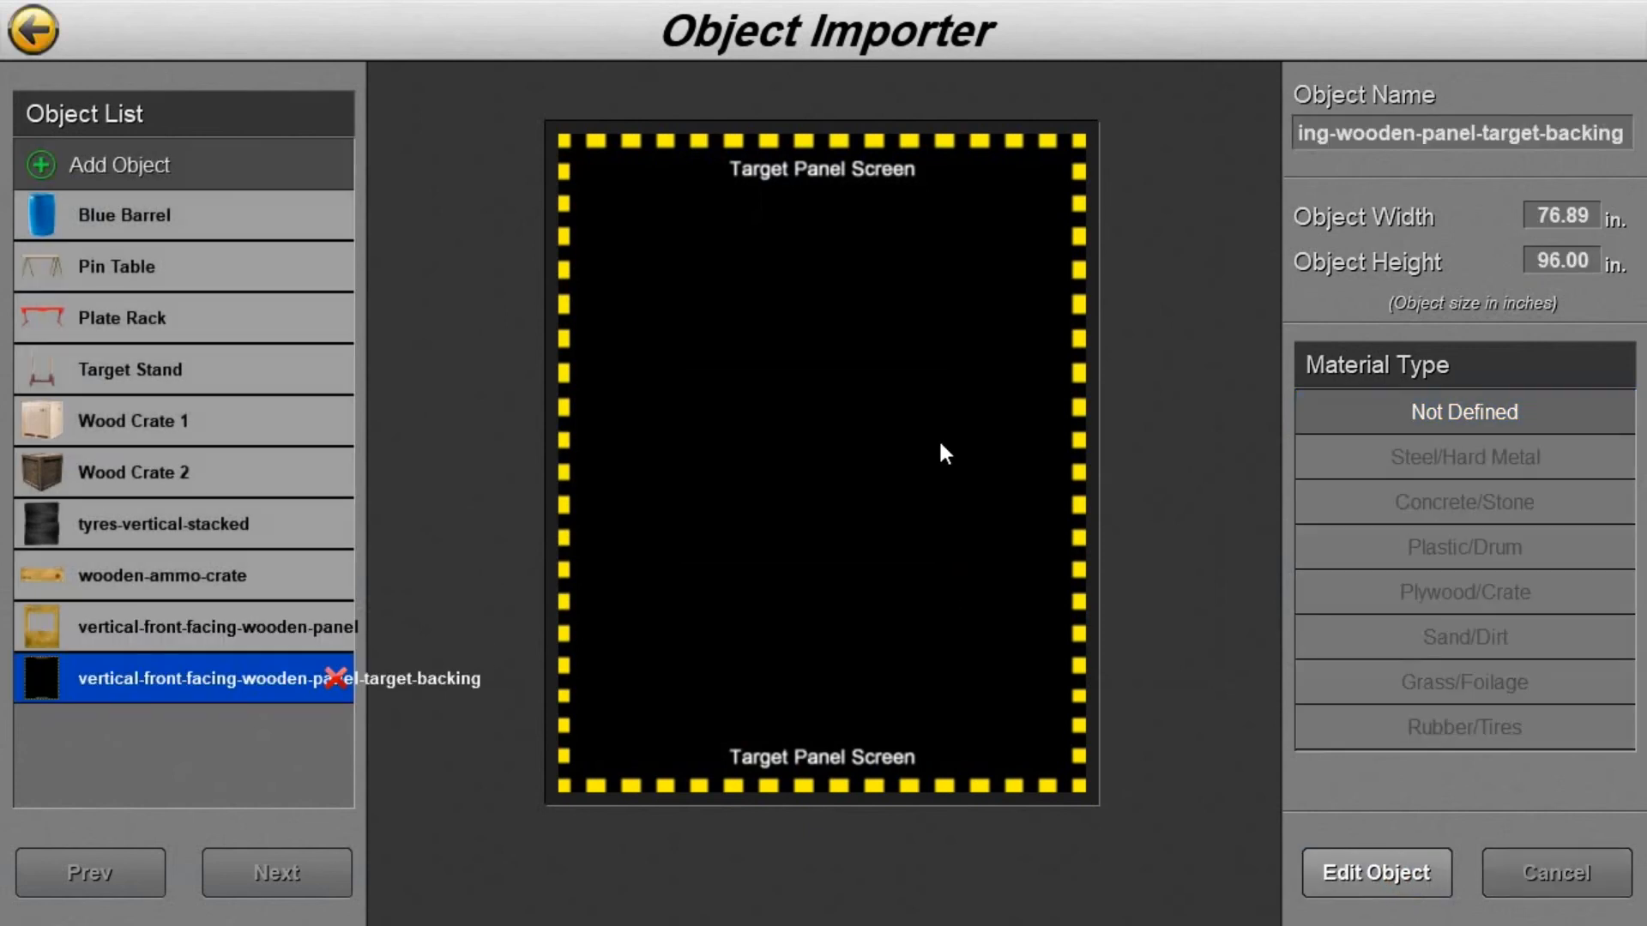
Compare the vertical-front-facing-wooden-panel object with its target-backing object by viewing them alternately
left_click(300, 632)
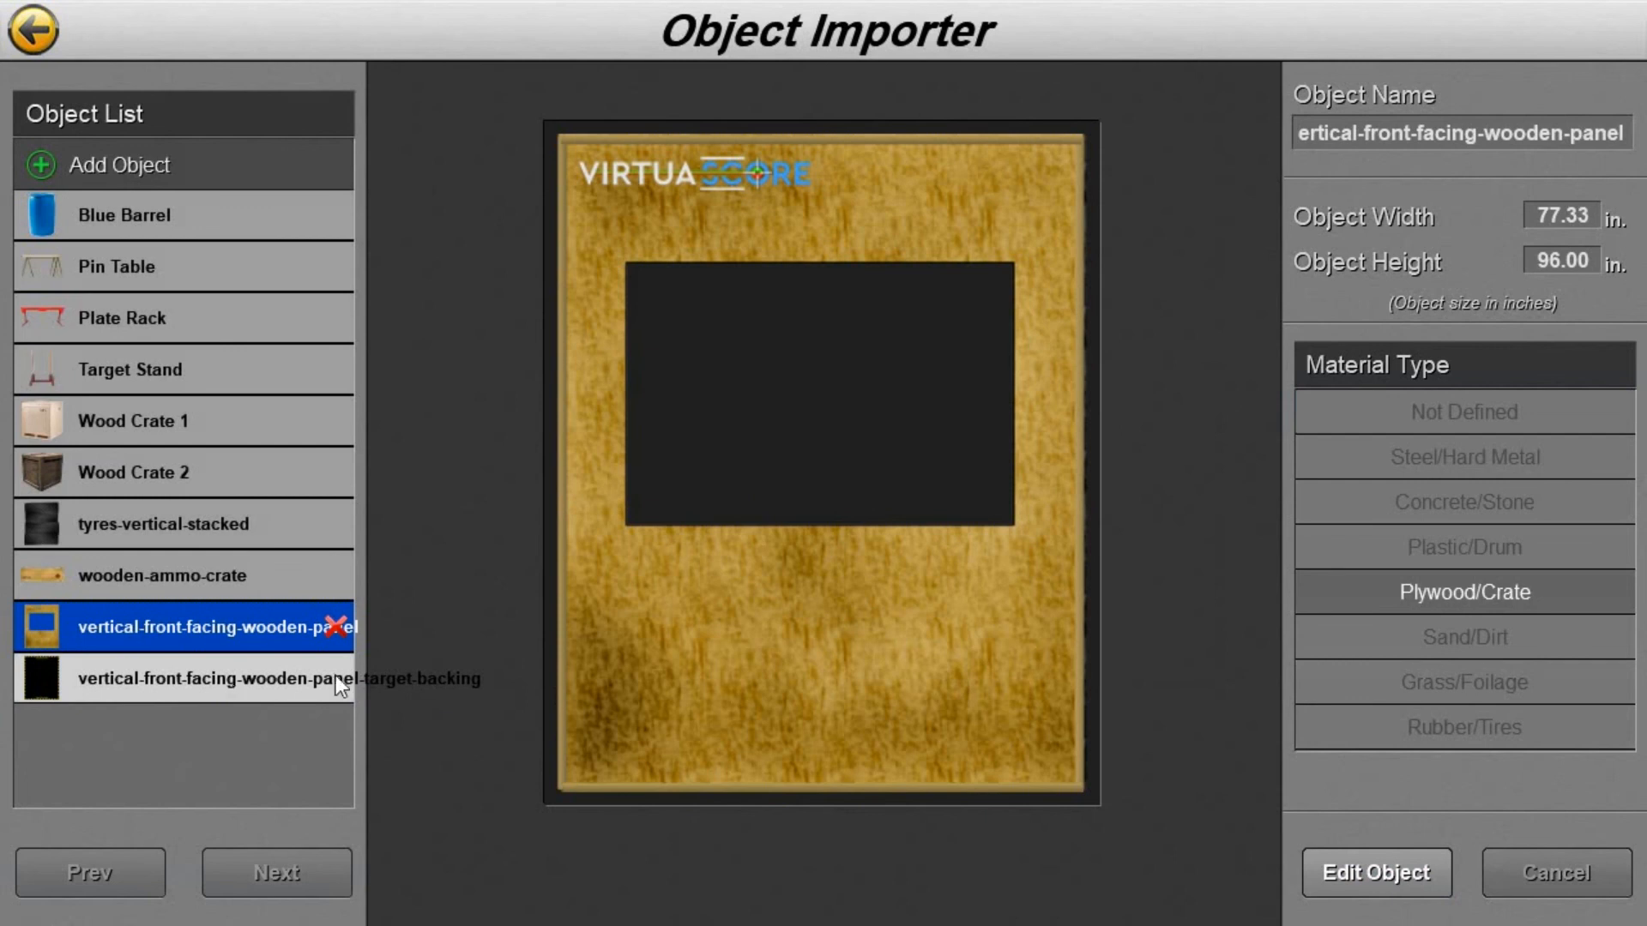
left_click(298, 679)
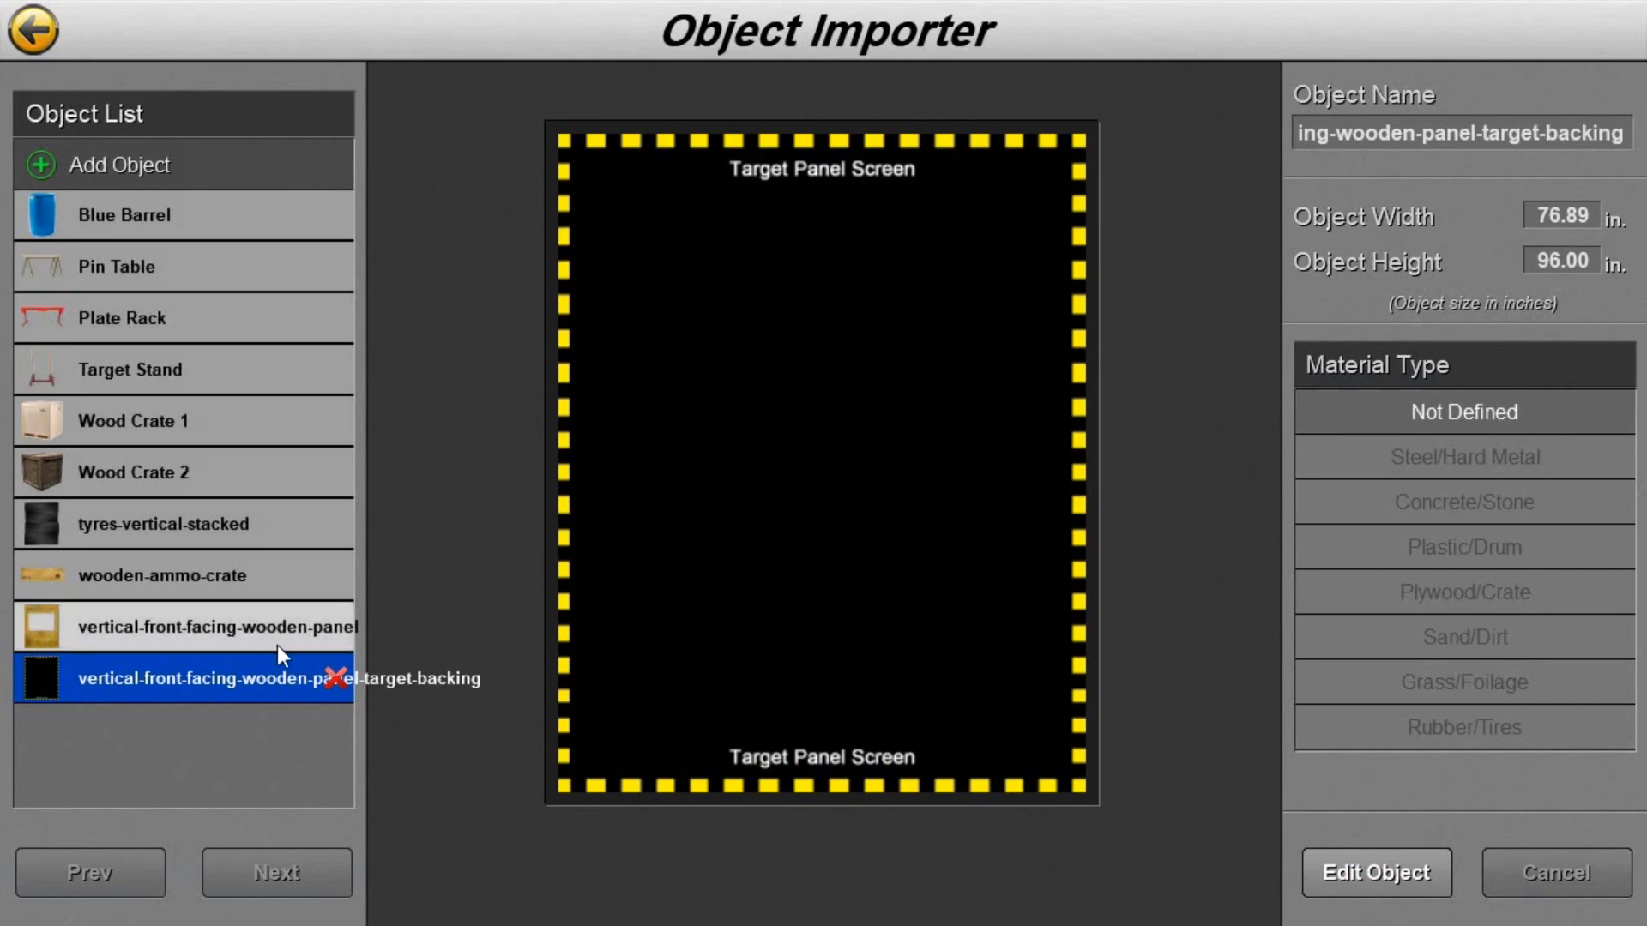
left_click(341, 645)
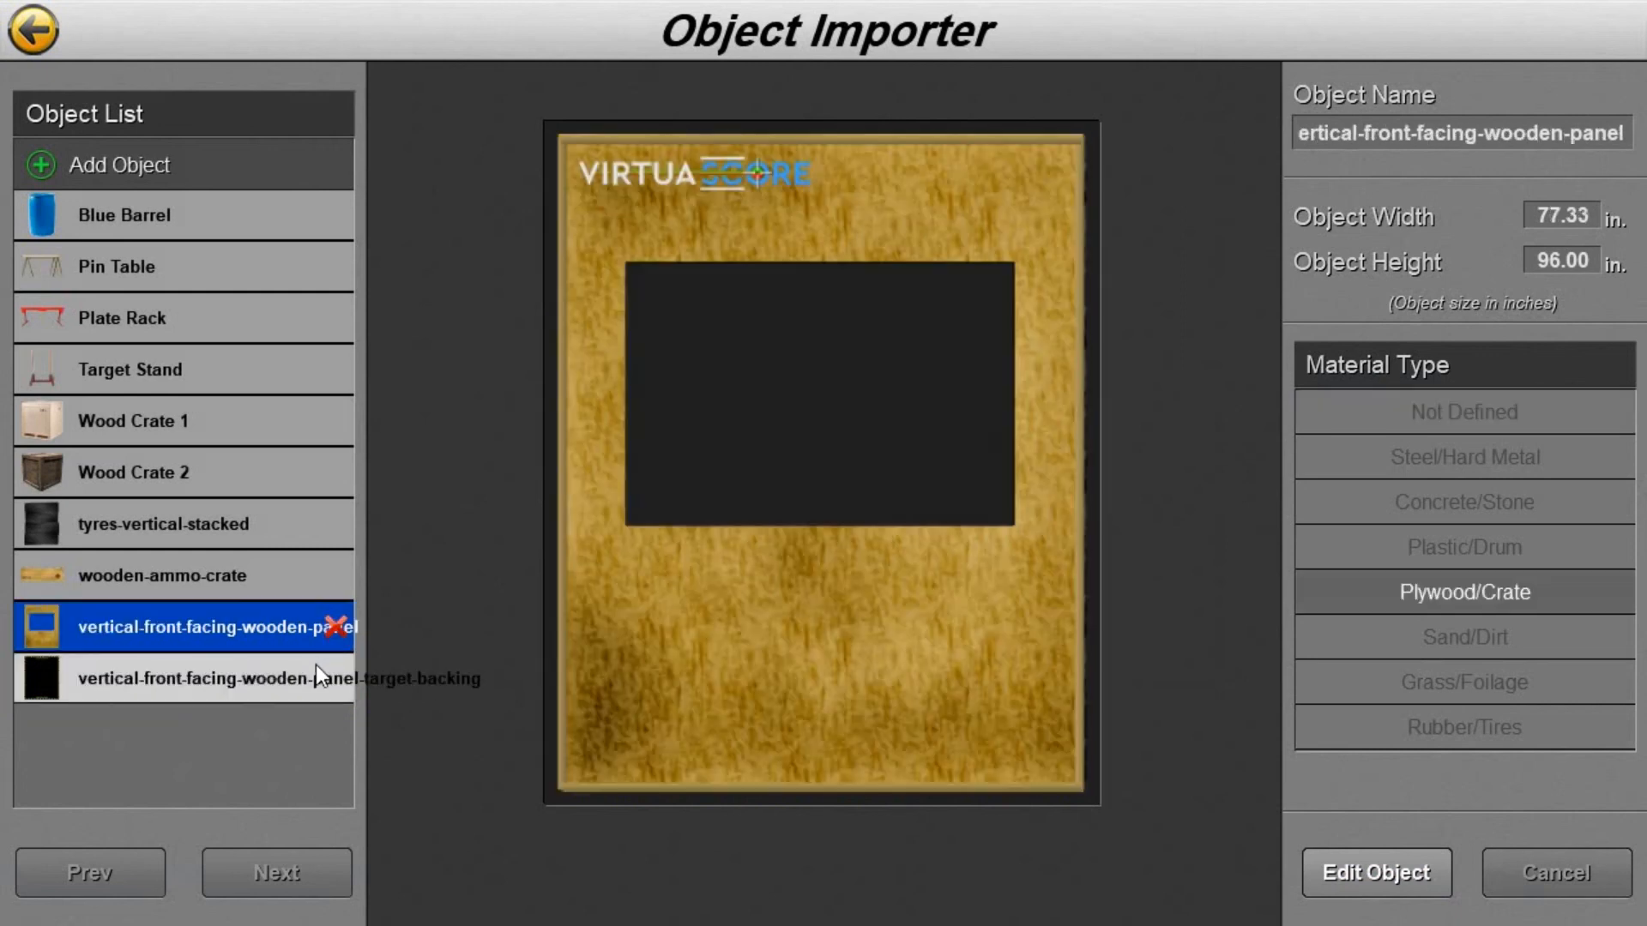
left_click(315, 667)
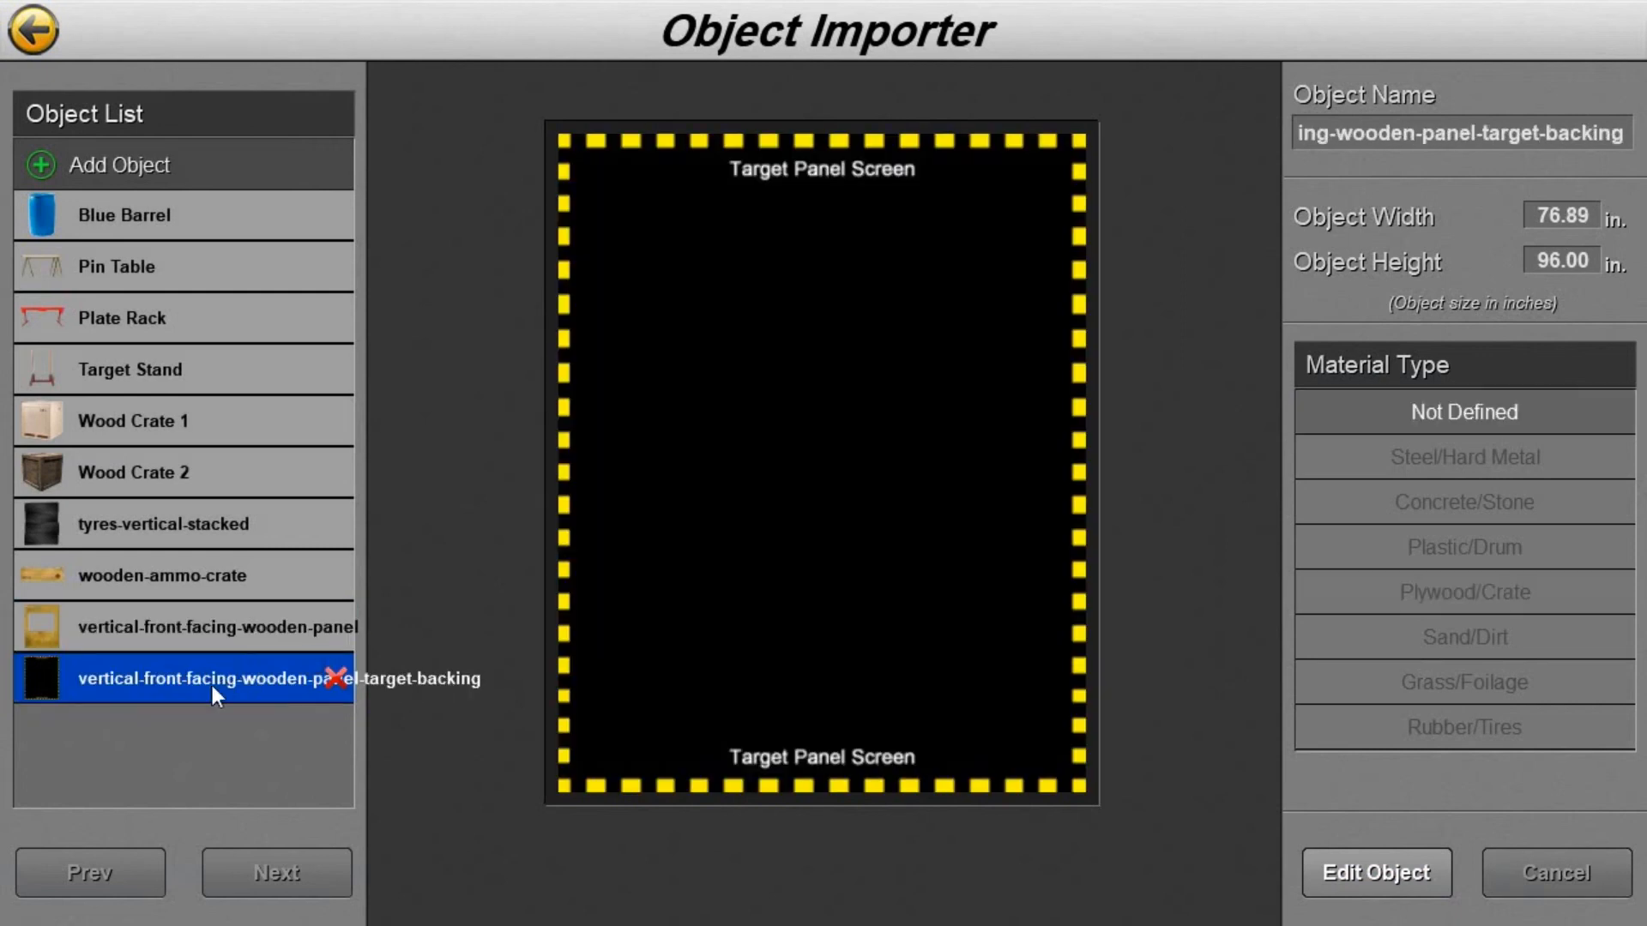
left_click(254, 633)
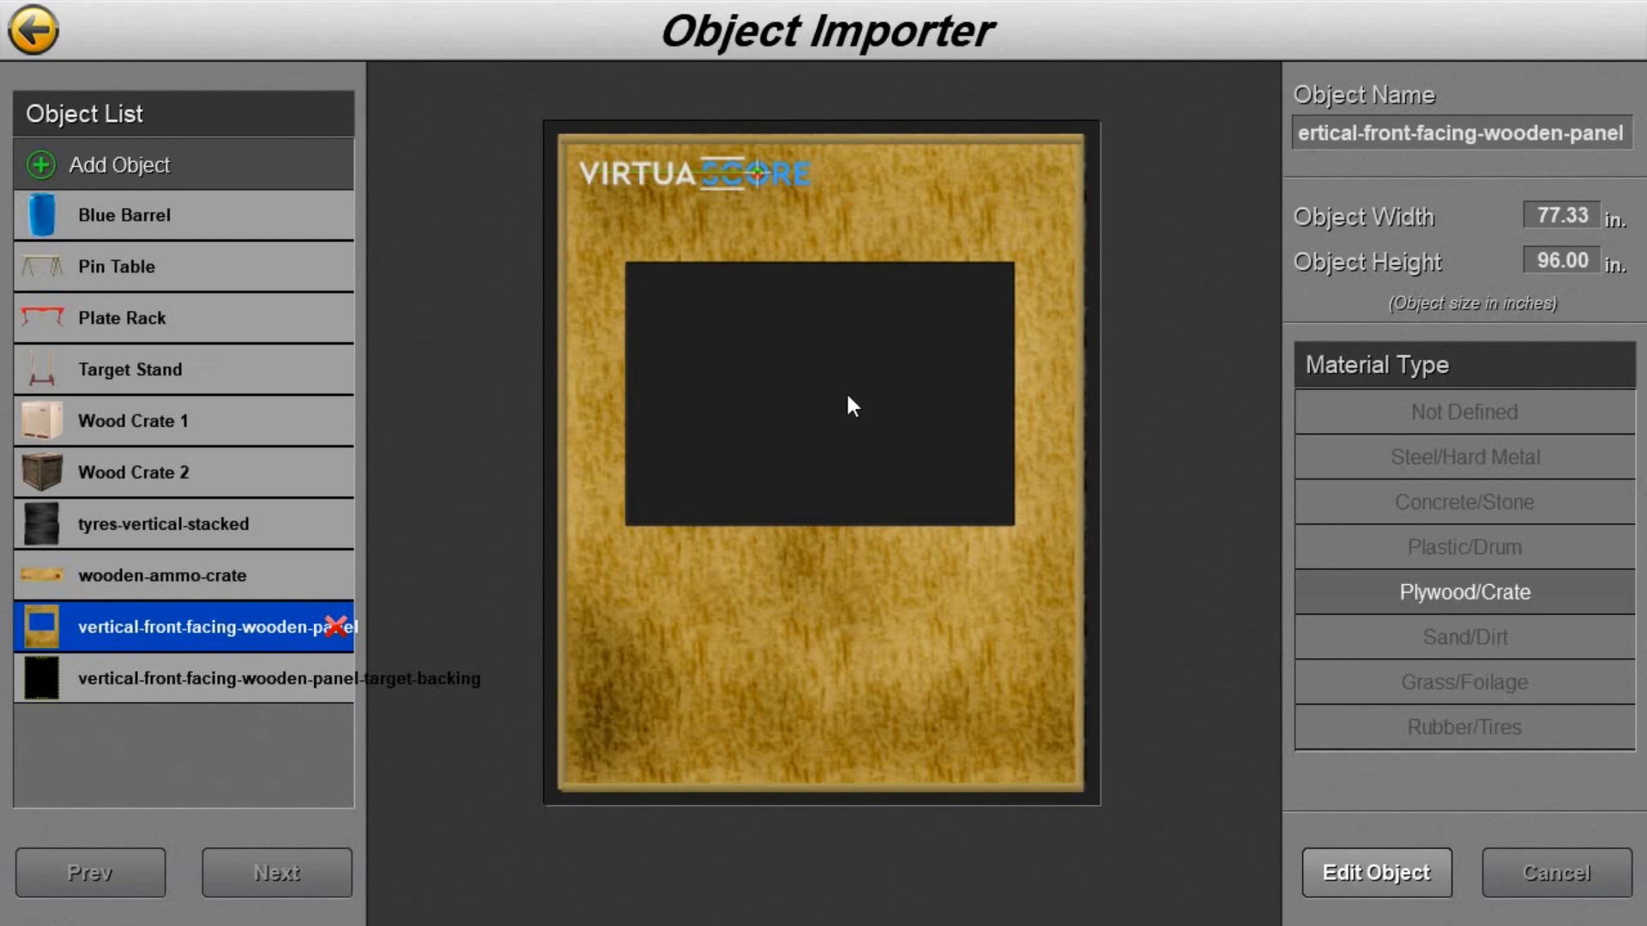
left_click(301, 679)
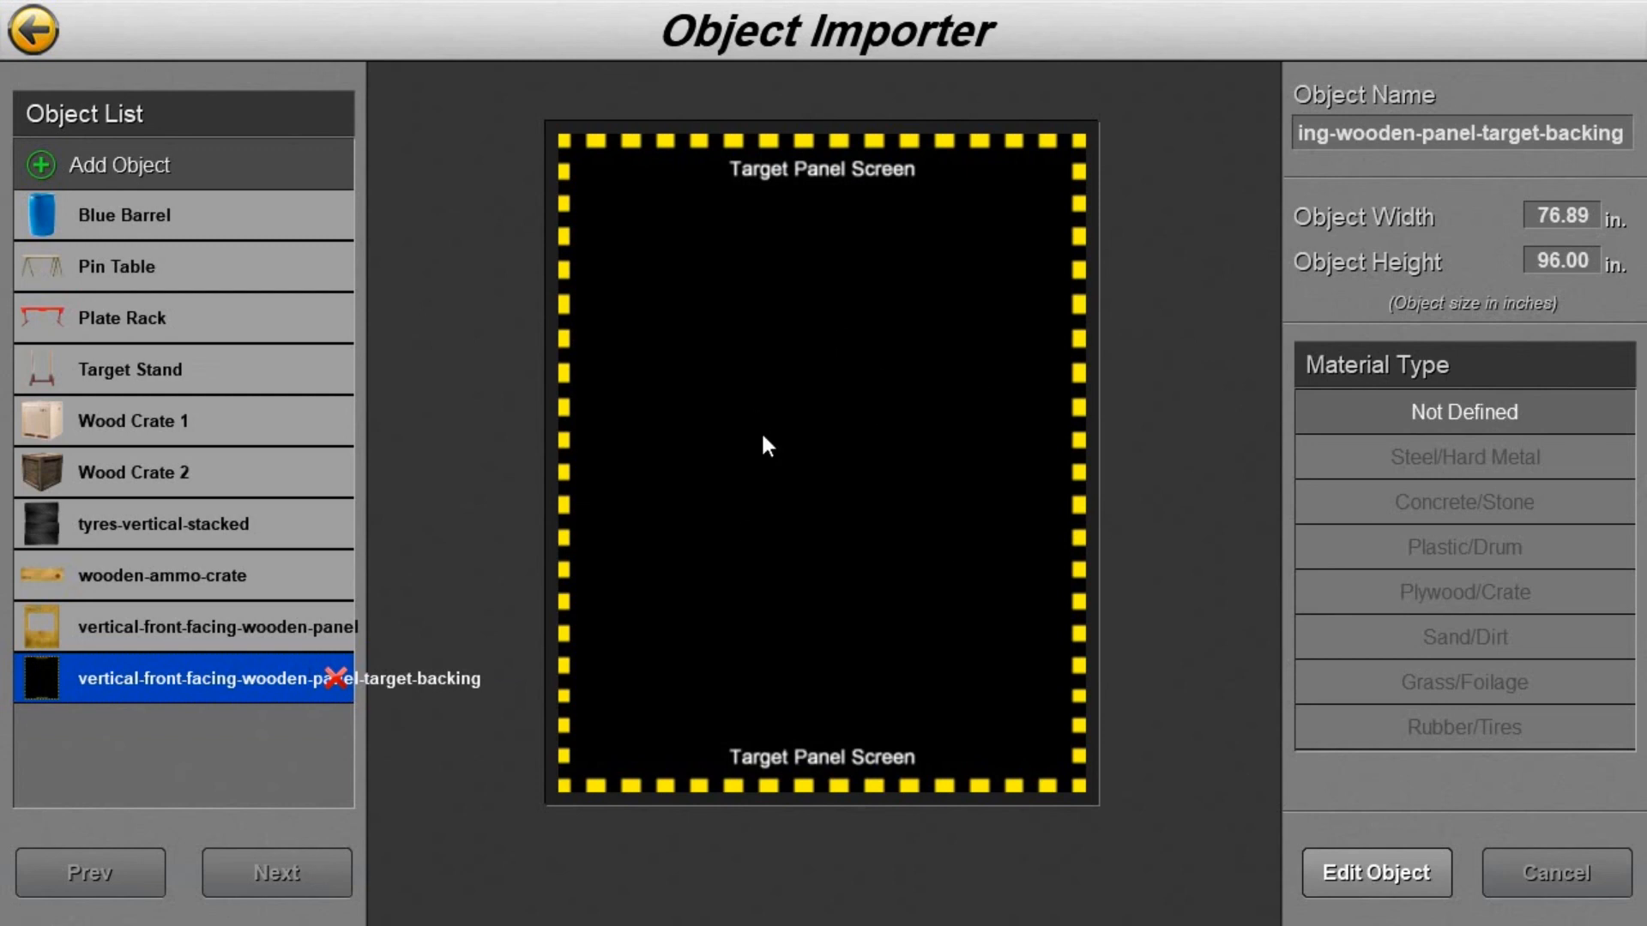
left_click(177, 606)
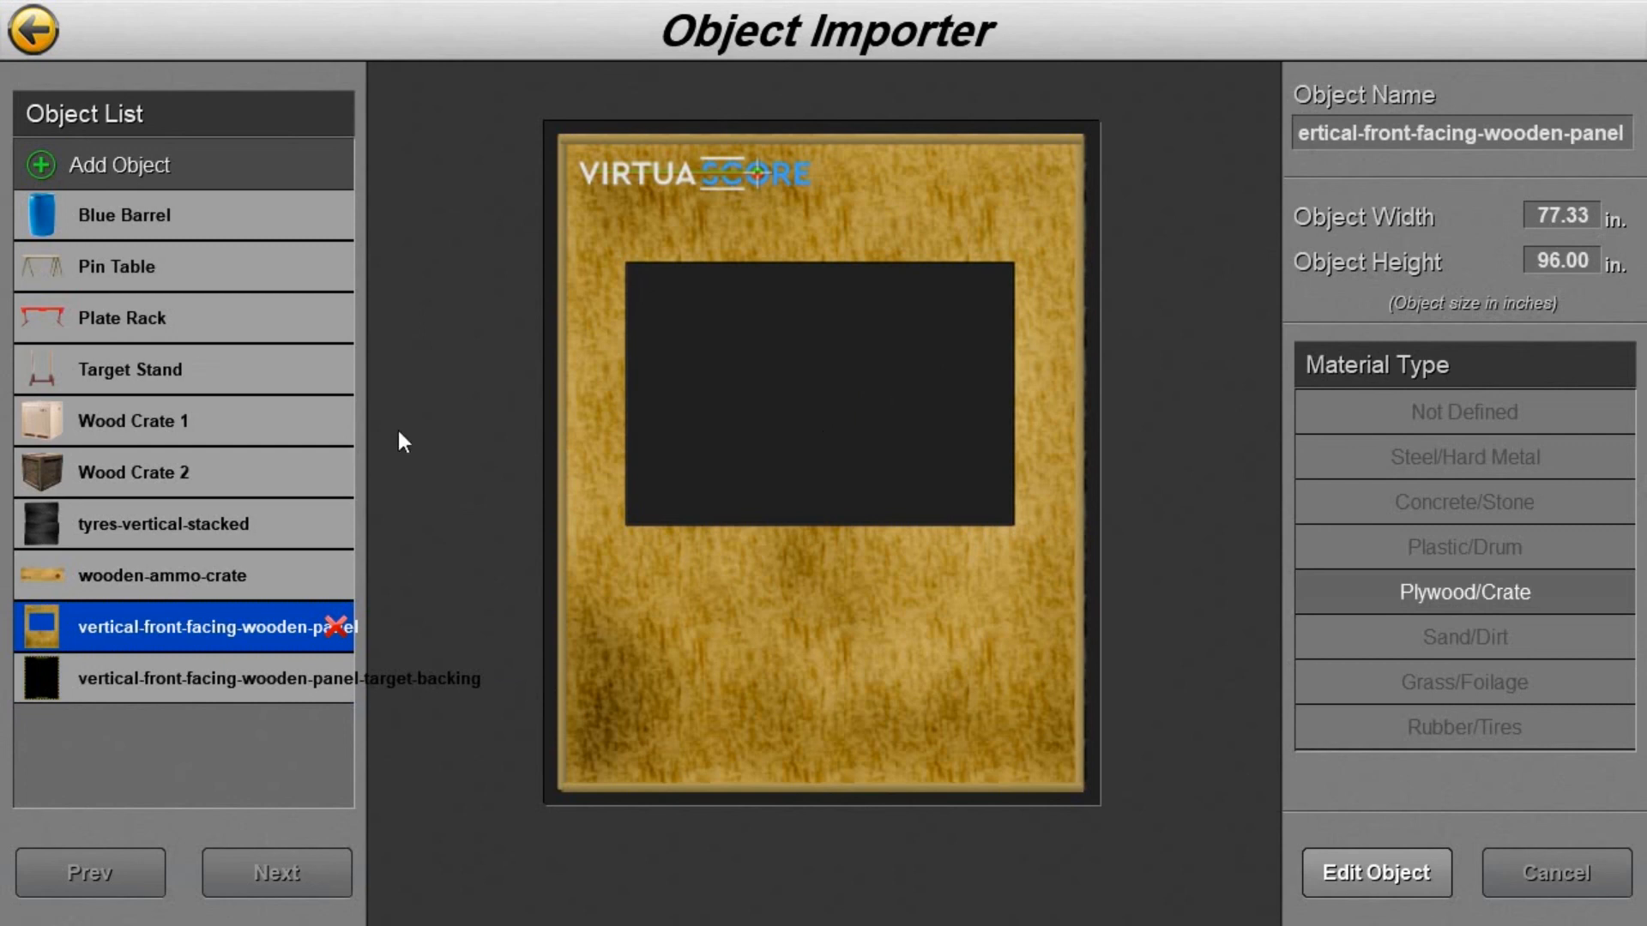
left_click(209, 671)
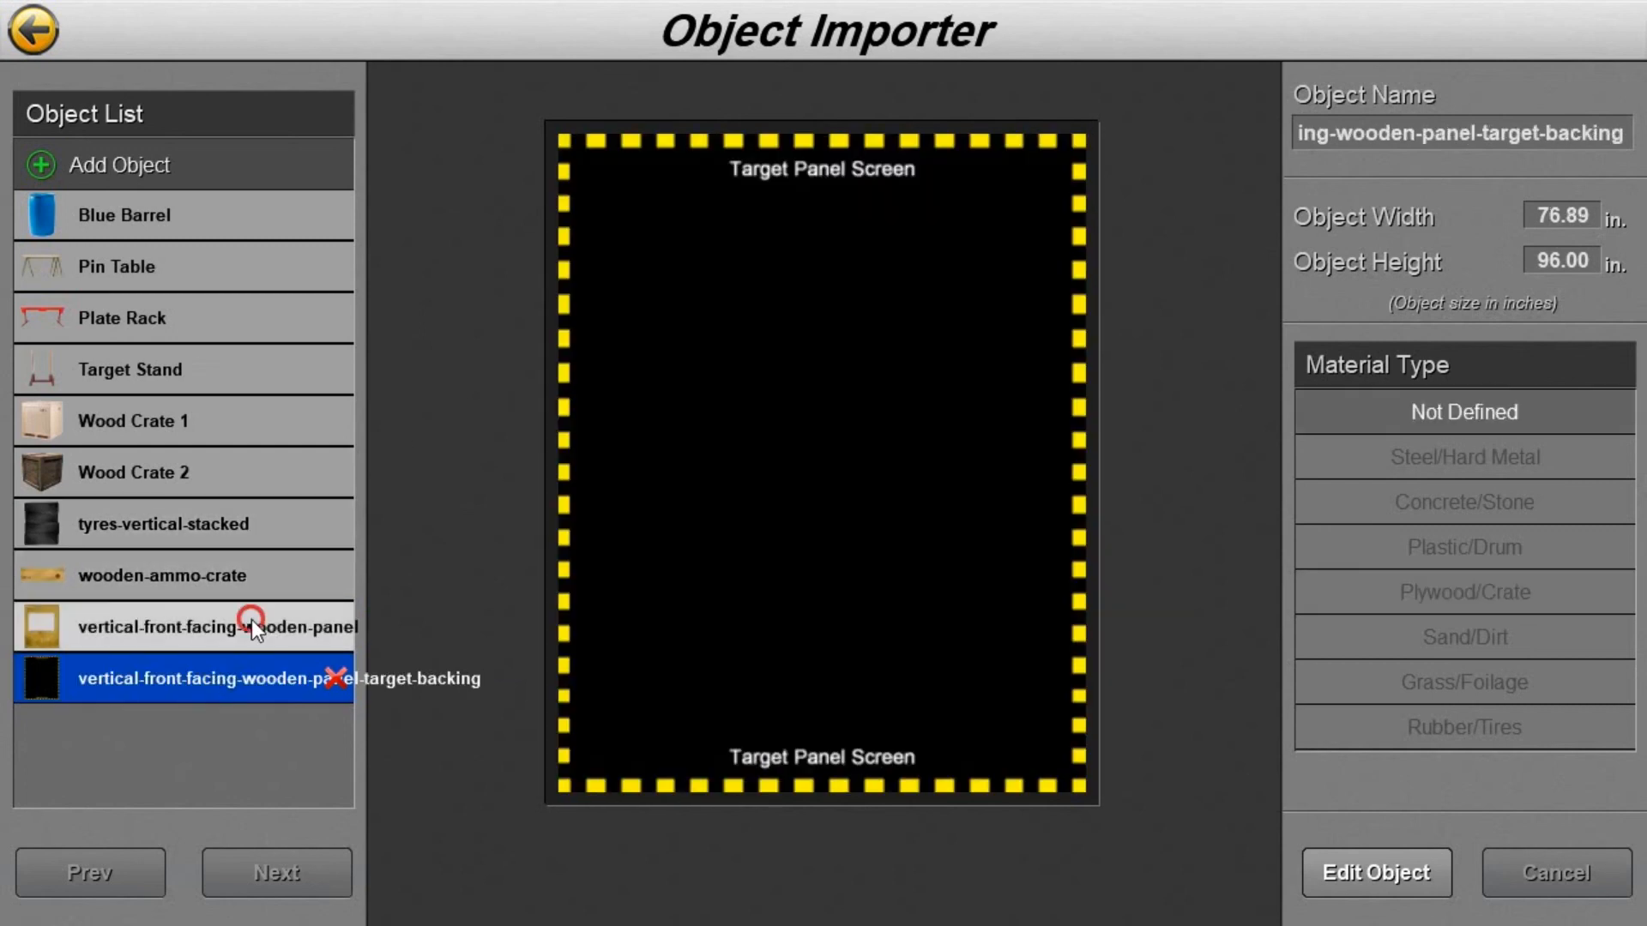
left_click(251, 619)
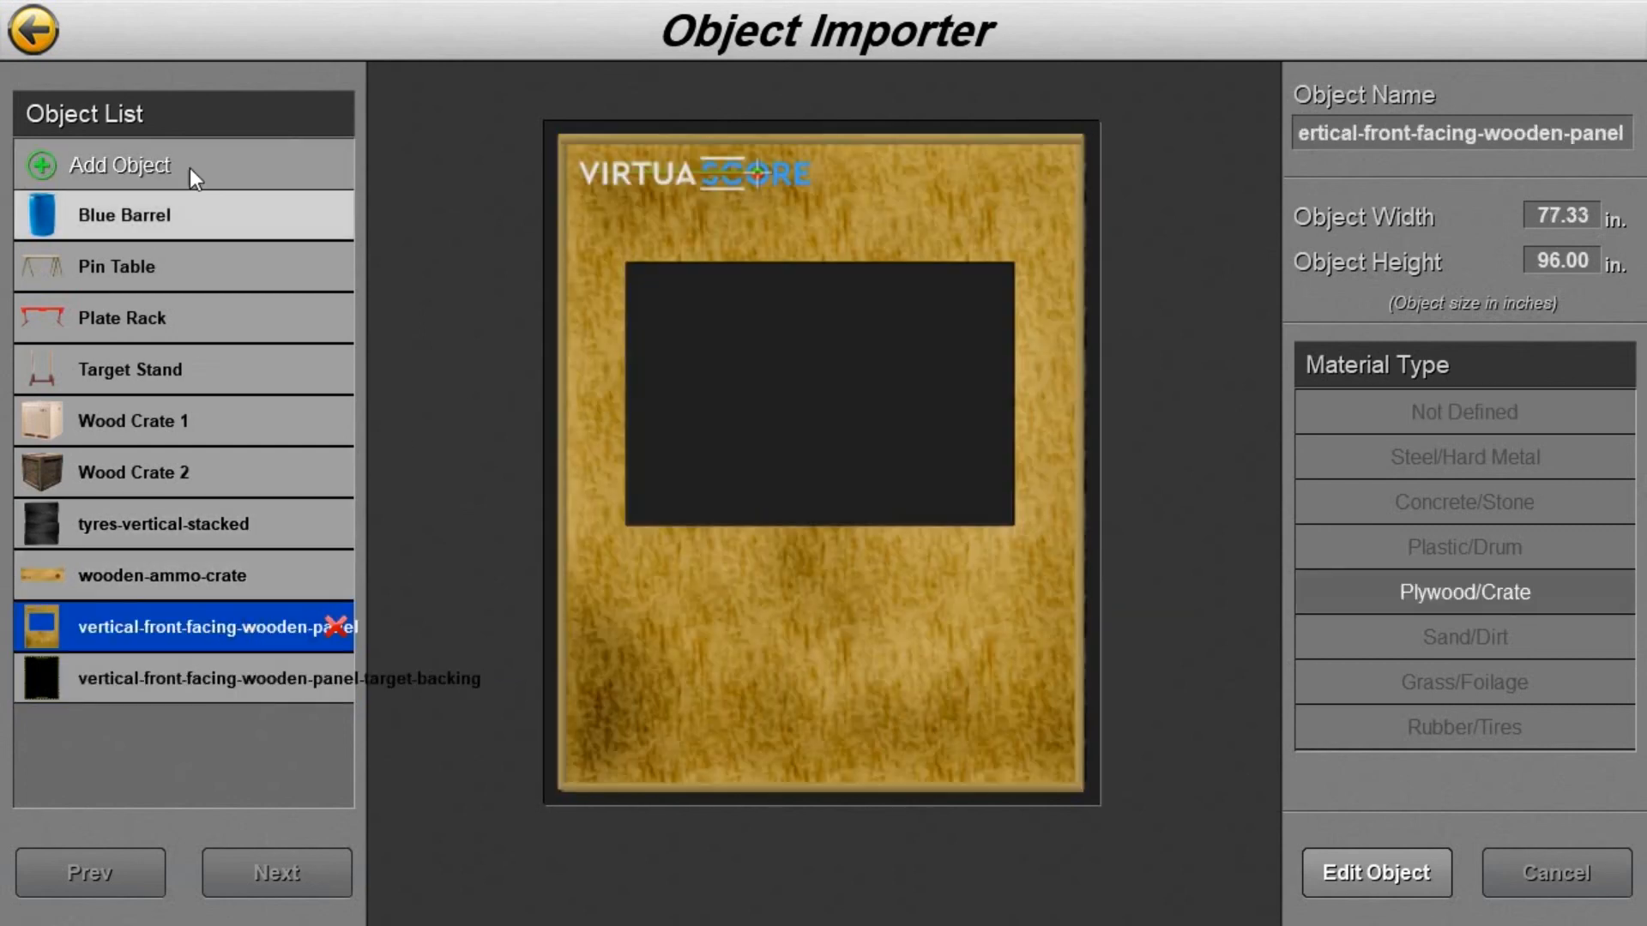
Leave the Object Importer, view the available sounds in the Sound Importer, and return to the Media Manager overview
left_click(34, 42)
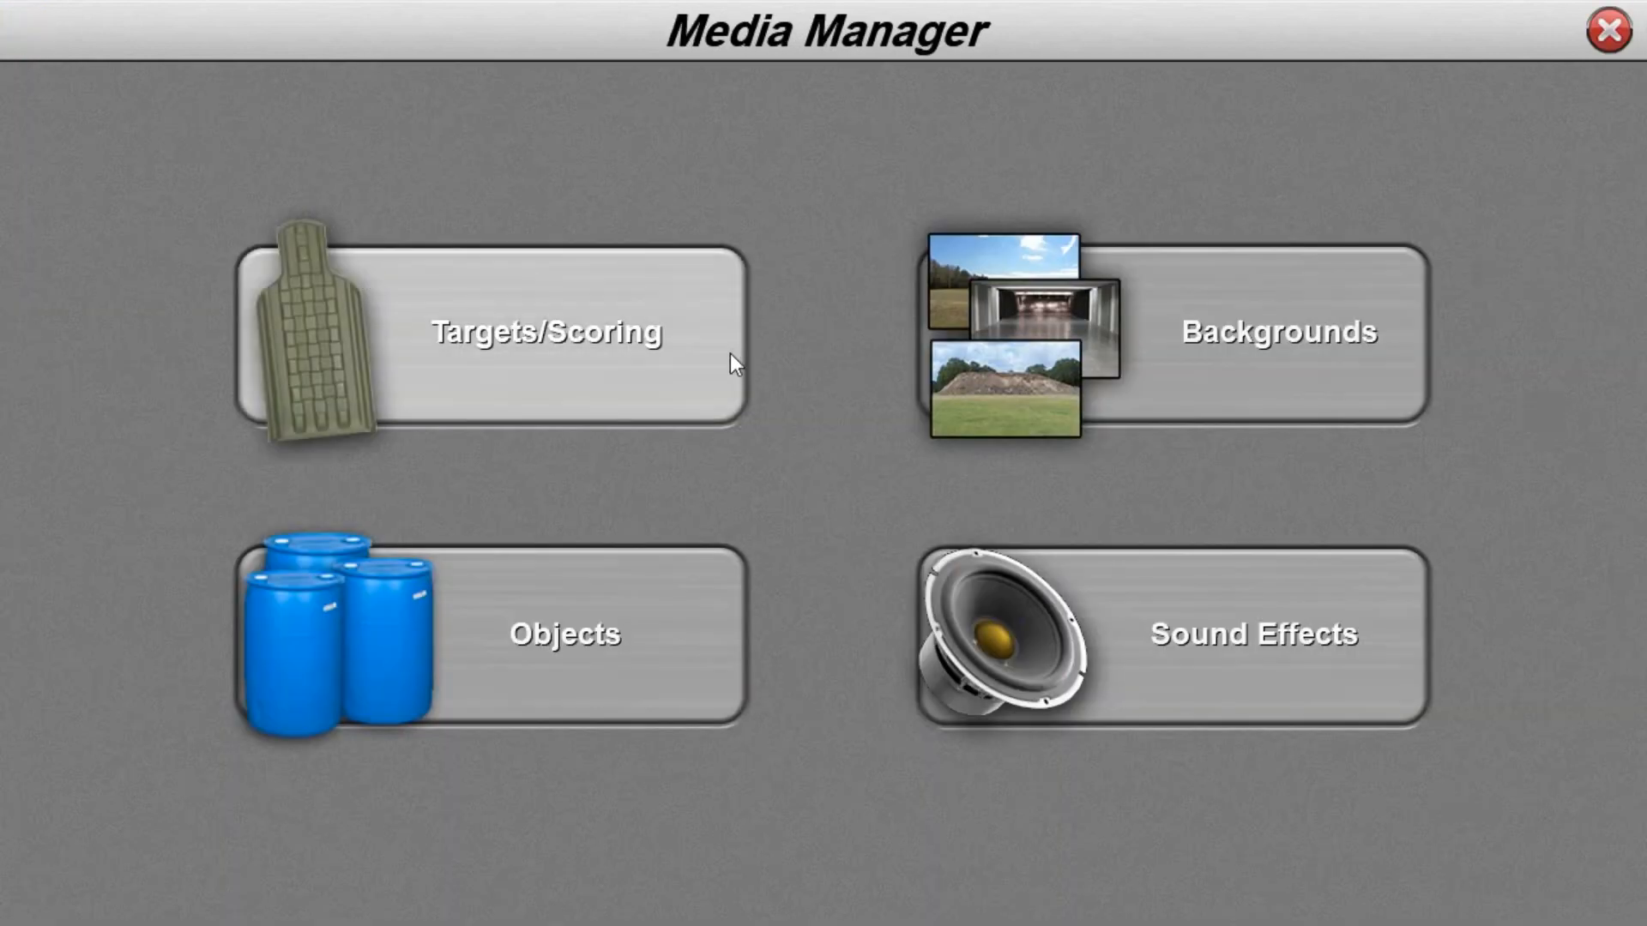
left_click(1156, 642)
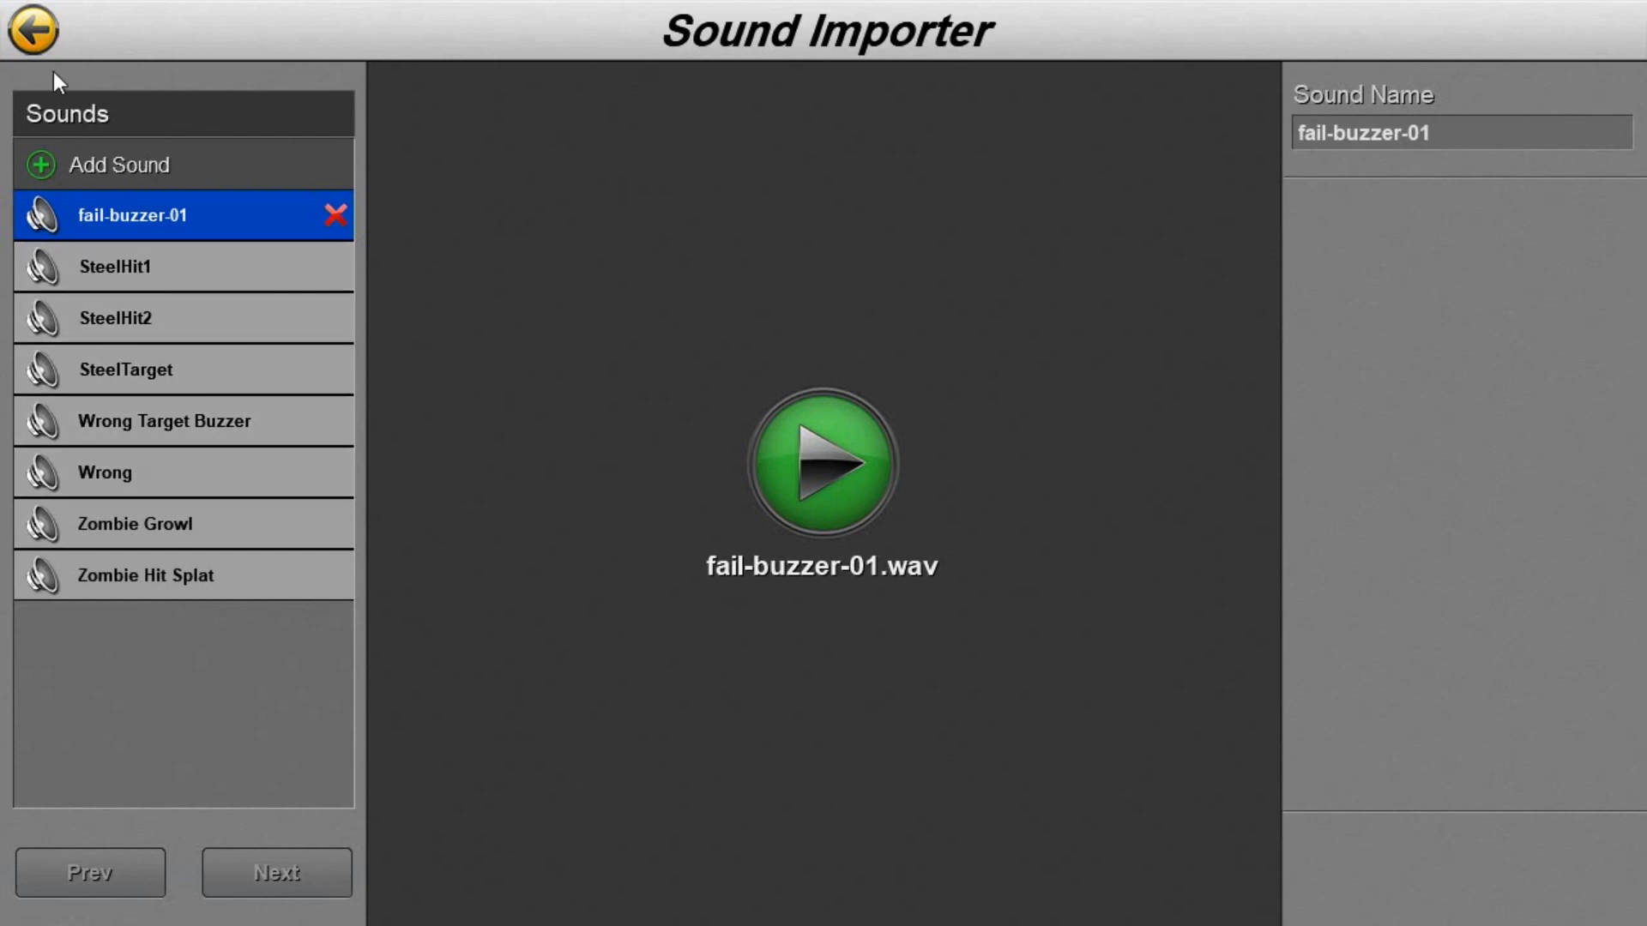
left_click(39, 40)
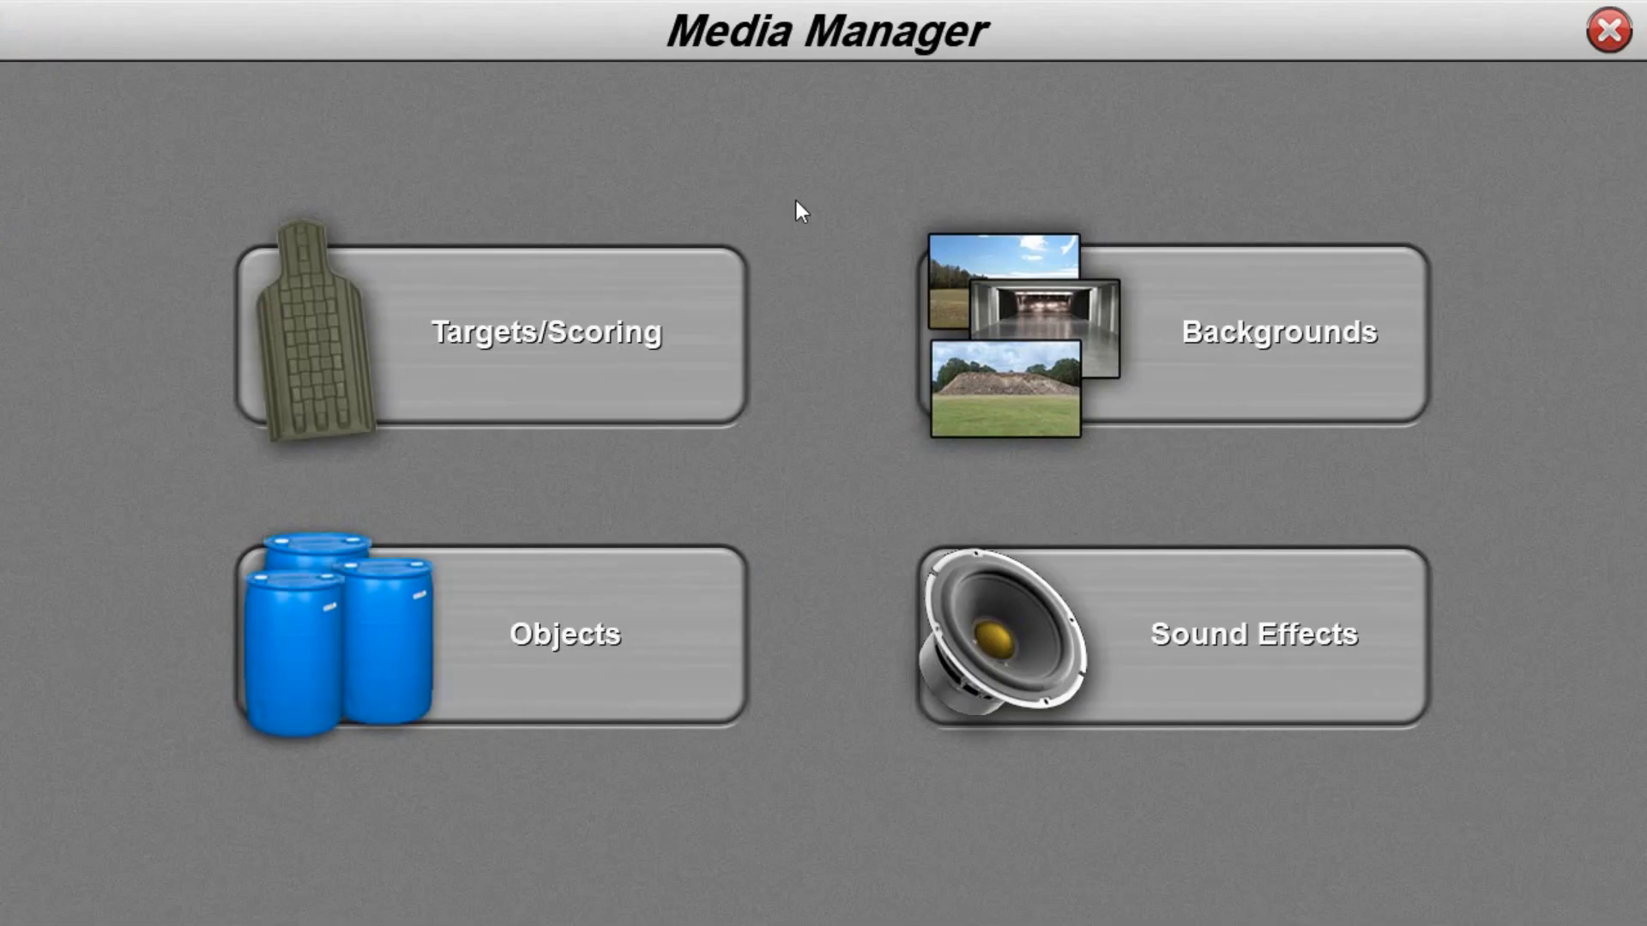